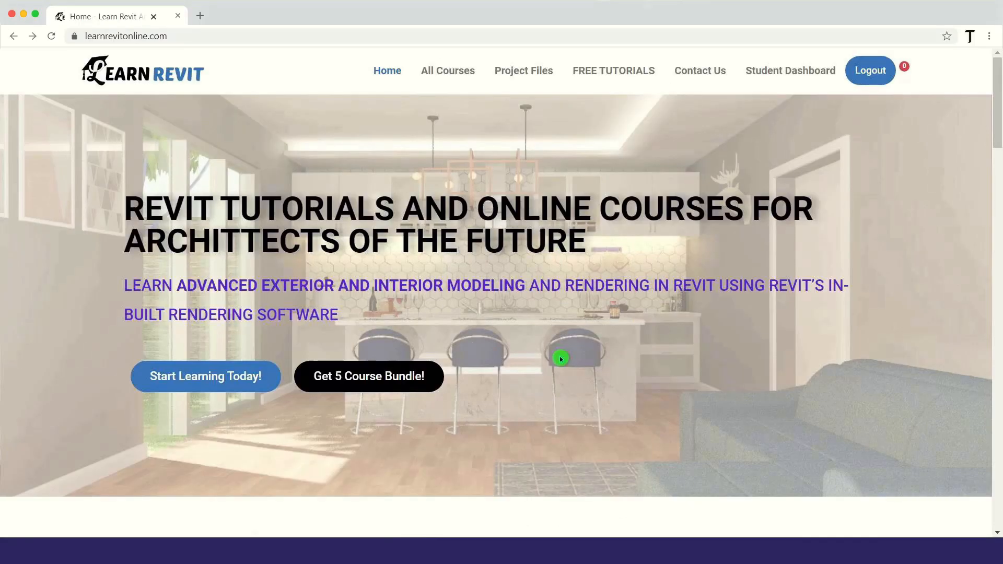
left_click(410, 387)
left_click(728, 353)
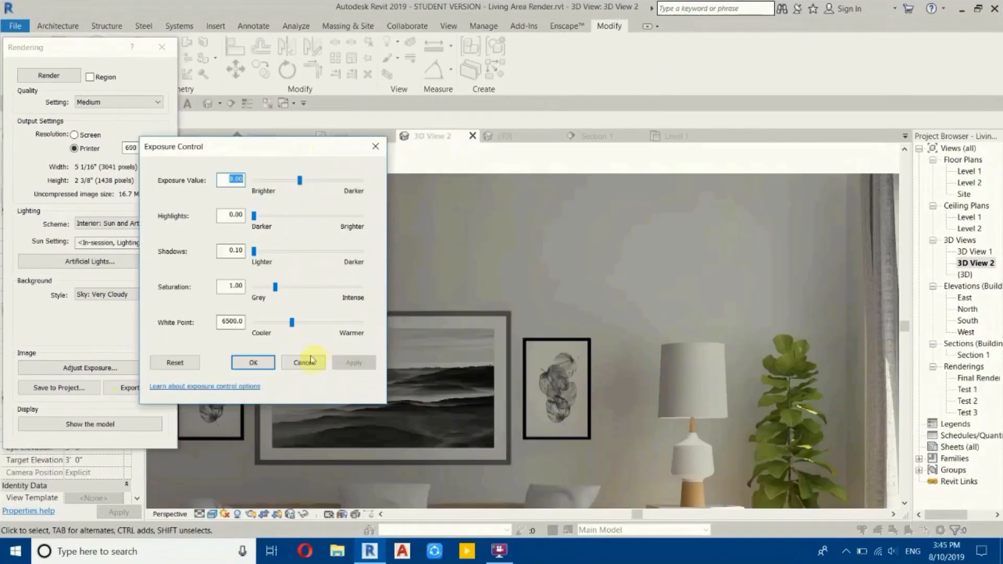
left_click(309, 358)
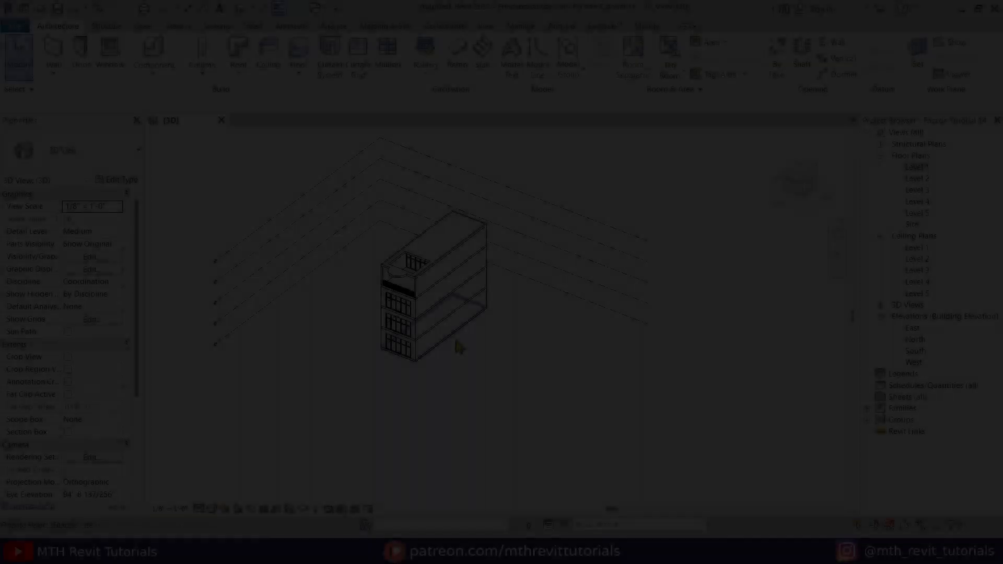
Step: Examine the building's roof floor, balcony railing and front facade in the 3D view
scroll(454, 344, "up", 5)
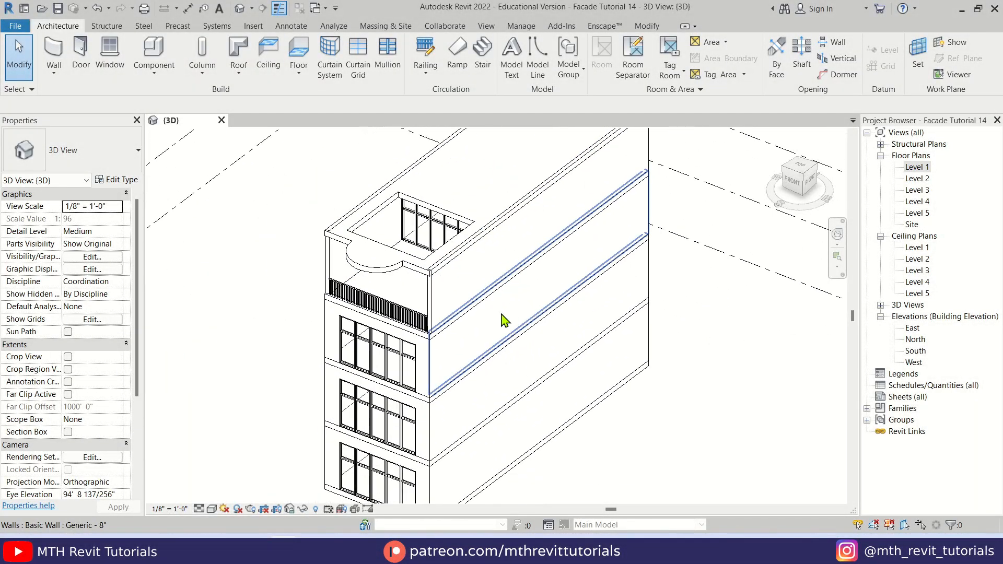
scroll(499, 355, "down", 3)
middle_click_drag(497, 386, 358, 342, "shift")
left_click(360, 338)
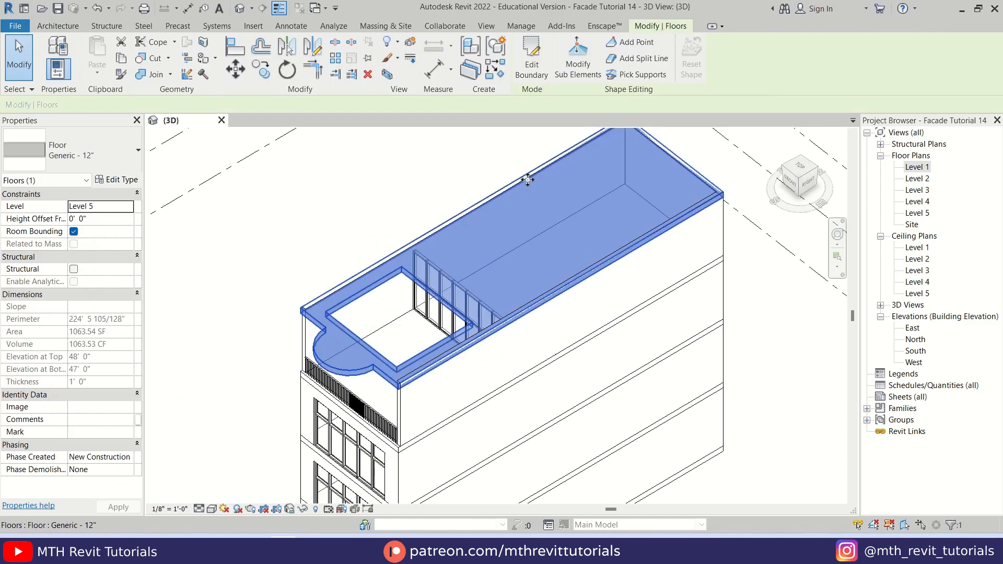
left_click(531, 59)
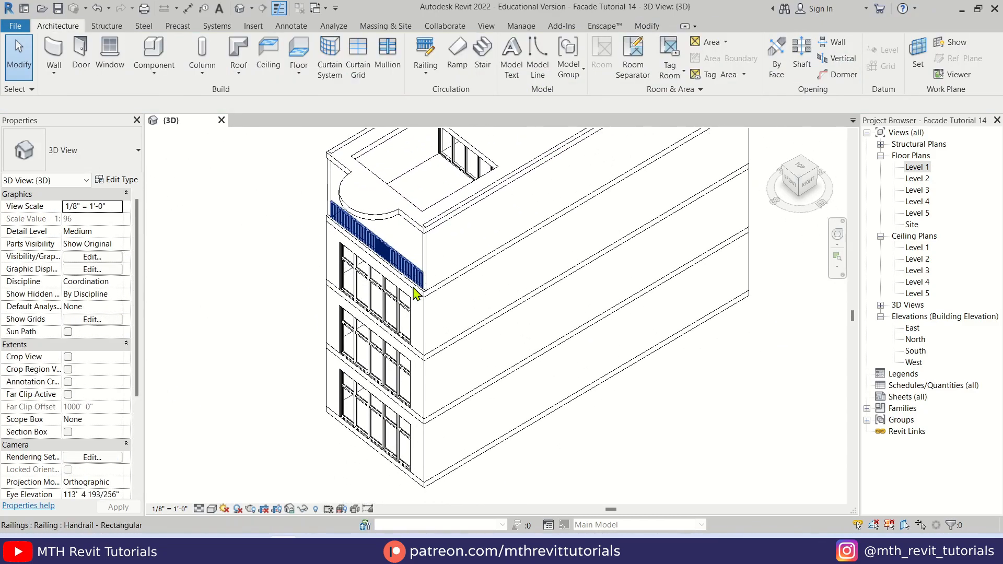
scroll(413, 290, "down", 2)
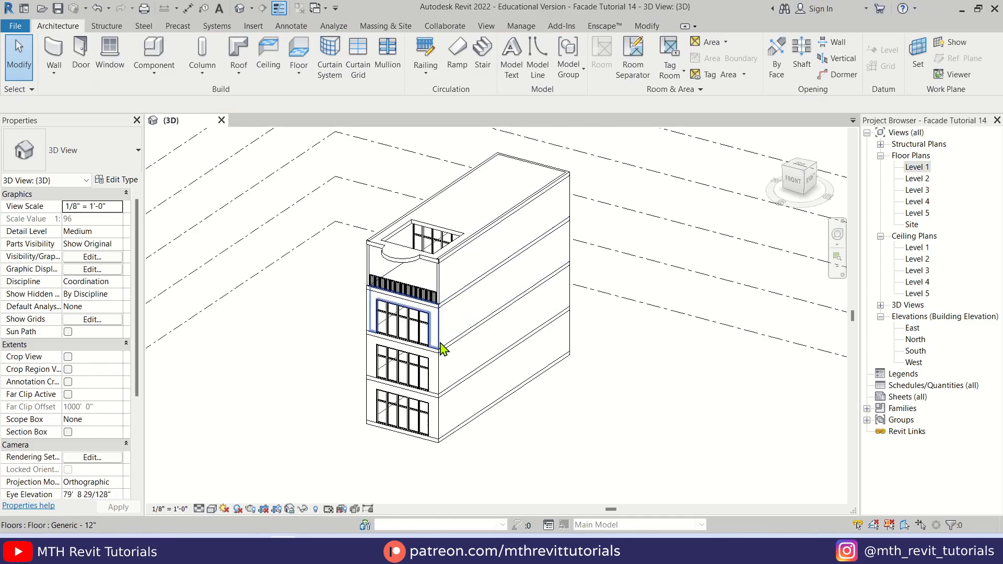
scroll(386, 339, "up", 3)
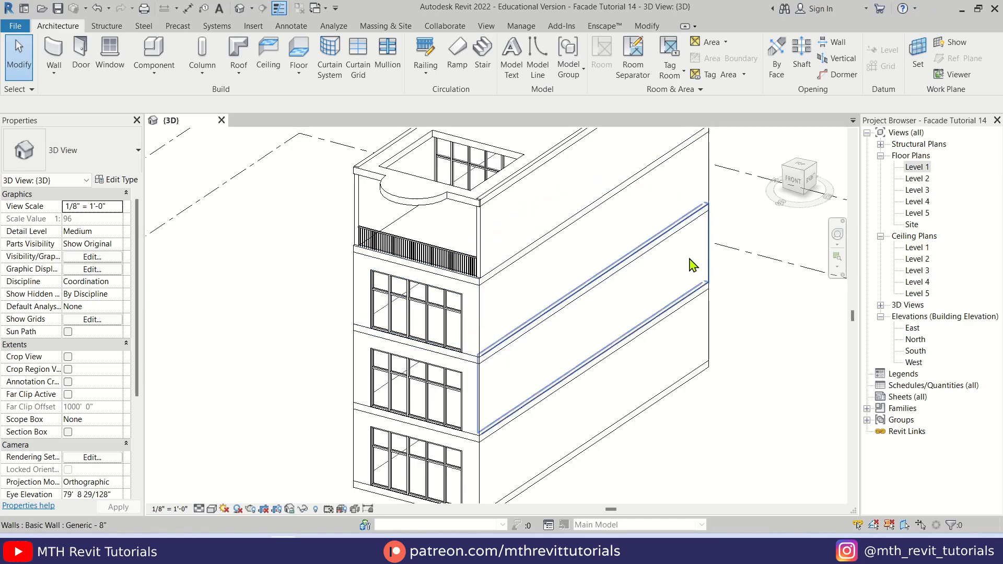
Step: From the South elevation, start an in-place model in the Generic Models category named Generic Models 1
double_click(916, 351)
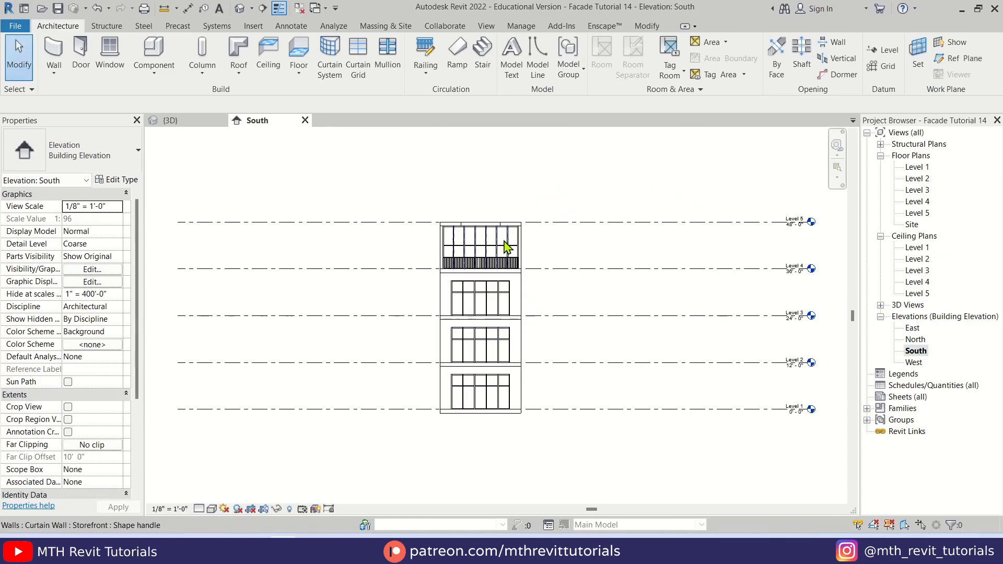
left_click(154, 66)
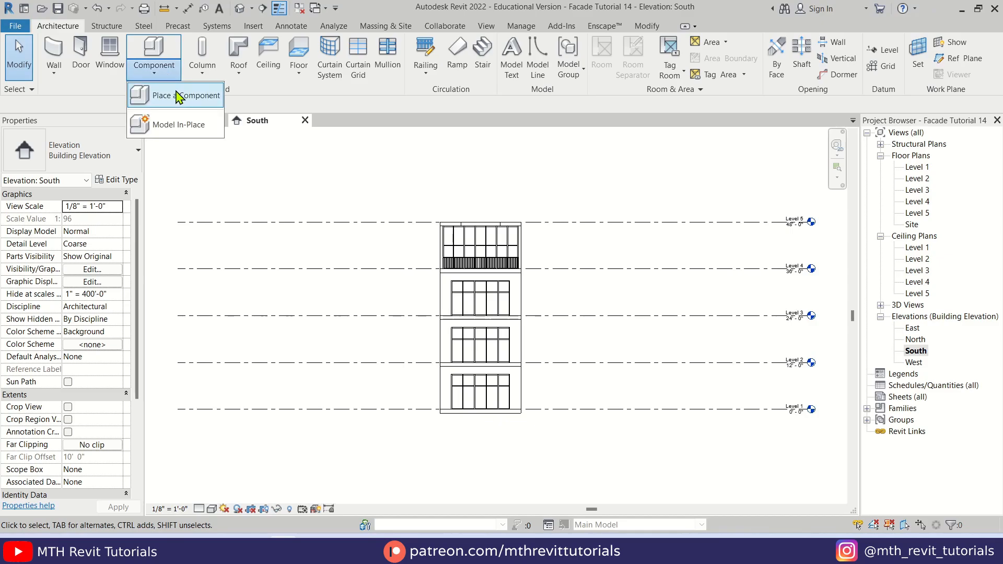
left_click(195, 134)
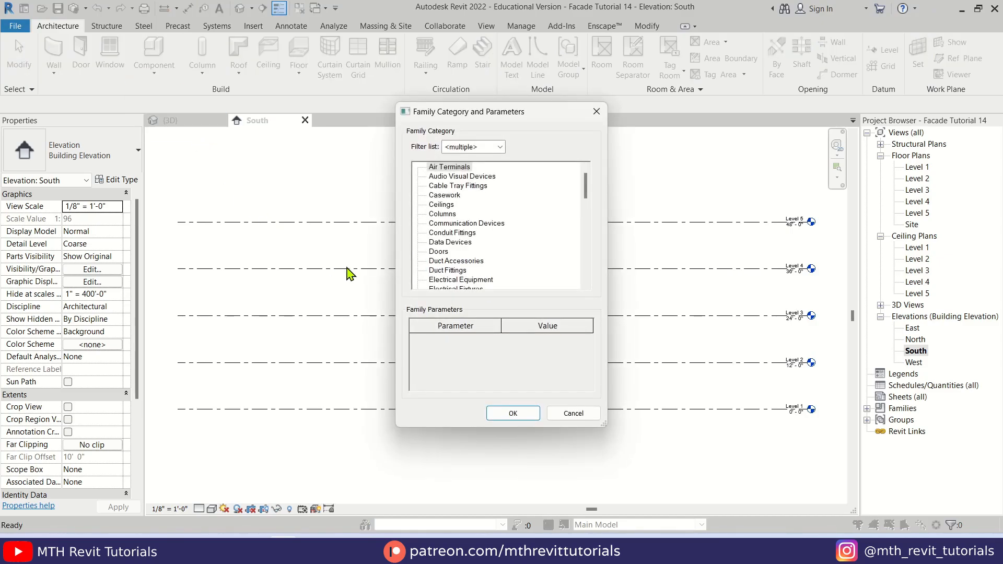
left_click(453, 261)
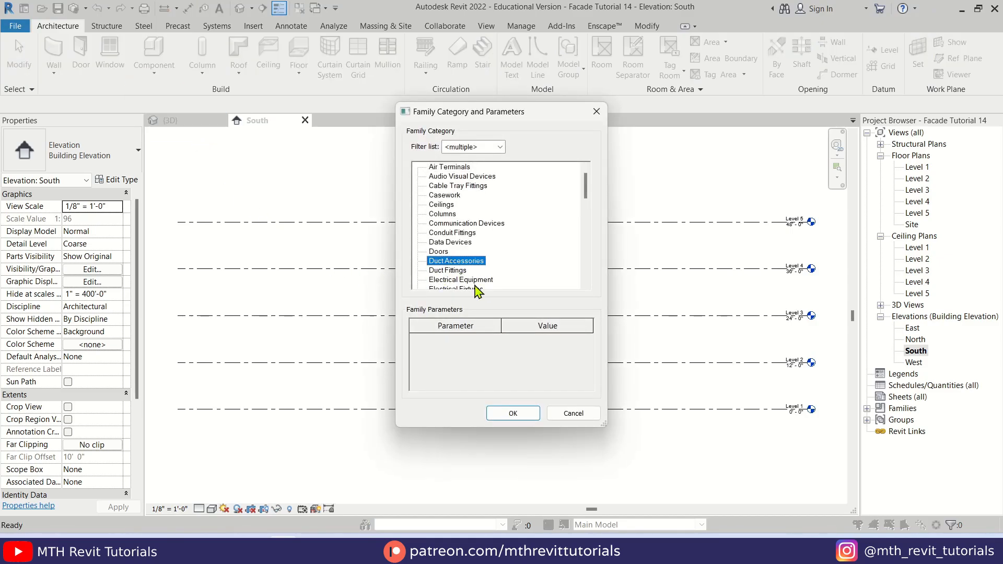
scroll(475, 286, "down", 3)
left_click(454, 270)
left_click(513, 414)
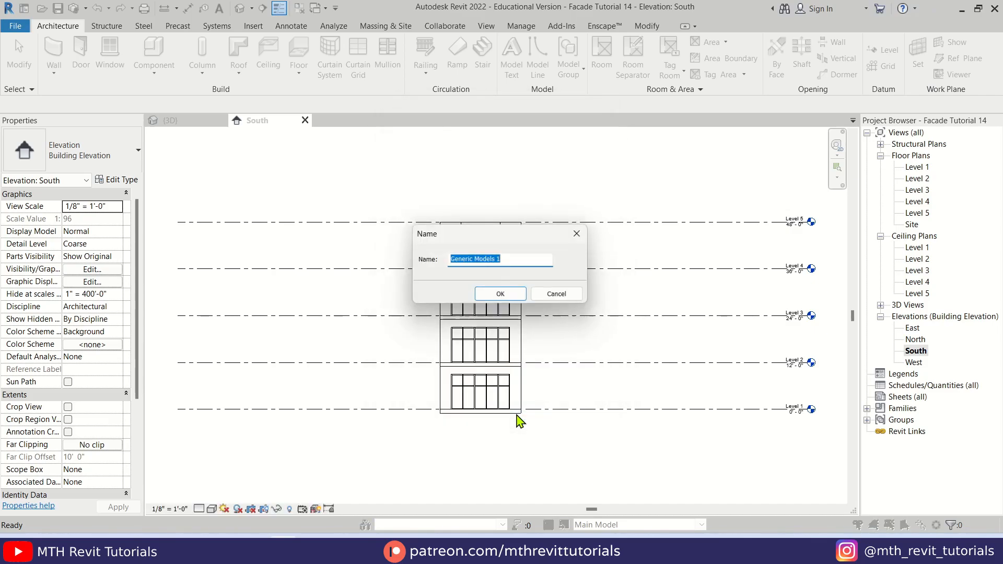
left_click(510, 294)
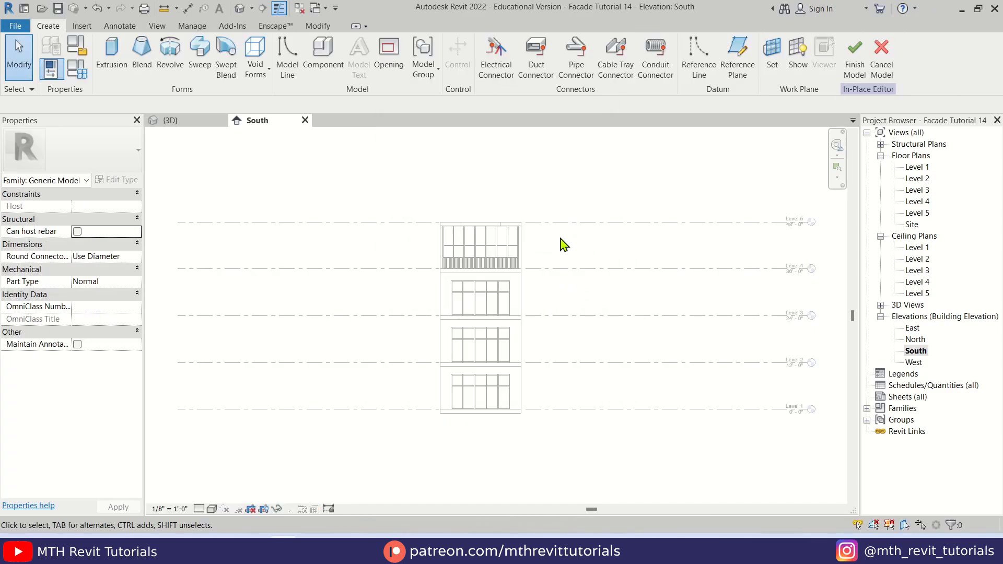
Step: In the Level 1 plan, draw a reference plane along the front wall's outer face and extend it past both sides of the building
scroll(568, 302, "up", 1)
scroll(515, 363, "down", 1)
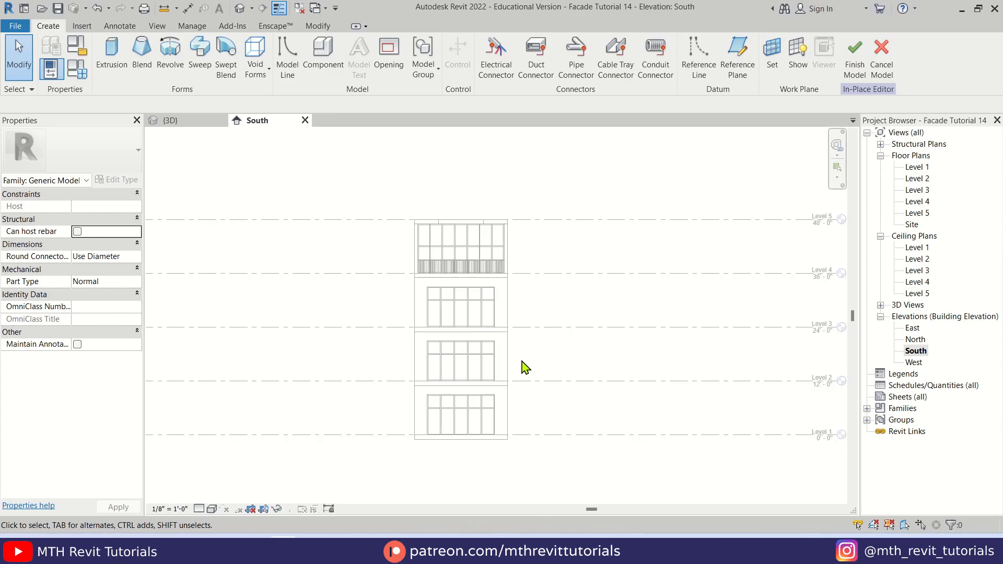
double_click(921, 168)
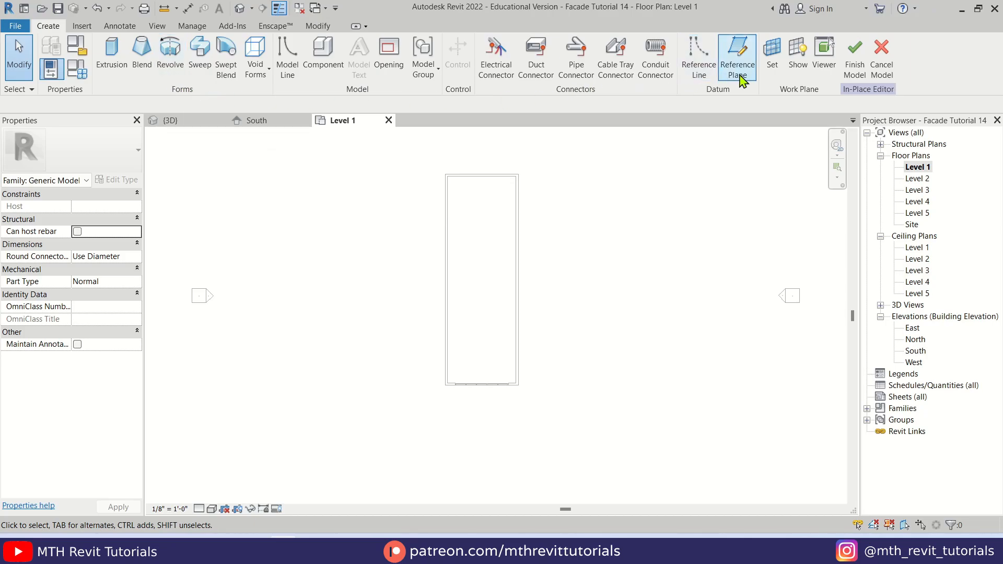
left_click(737, 59)
scroll(510, 377, "up", 3)
scroll(509, 377, "up", 2)
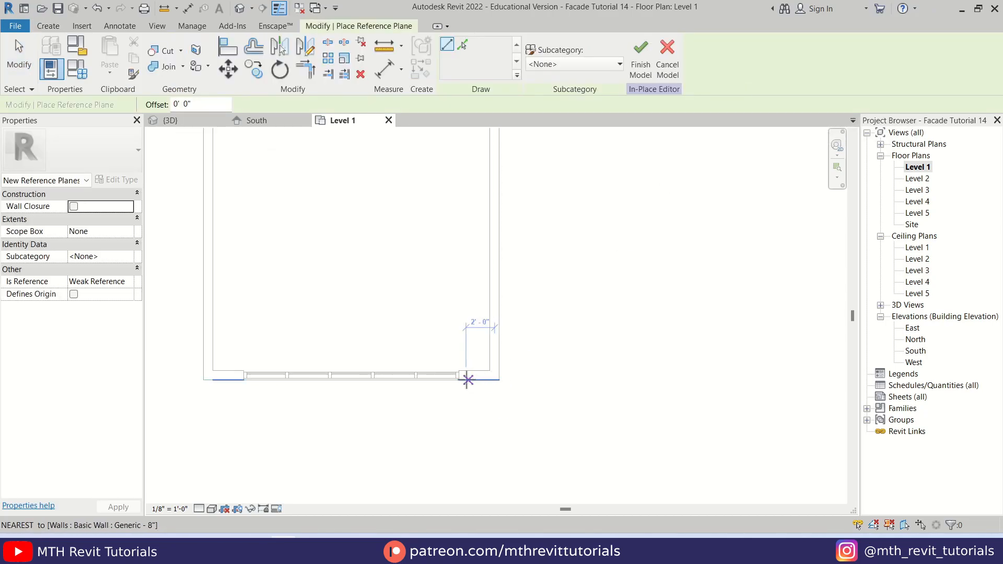
left_click(468, 382)
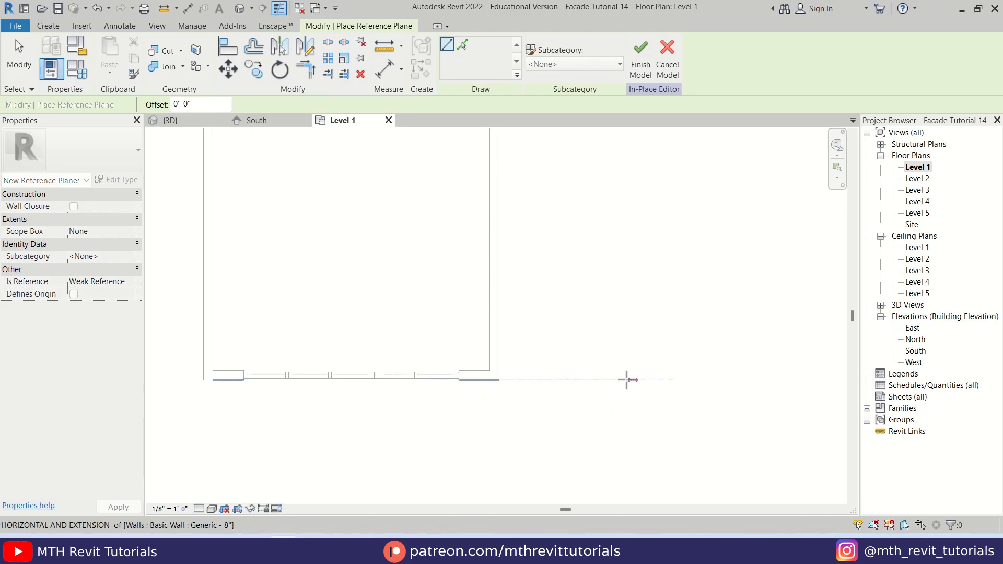
scroll(630, 376, "down", 3)
left_click(650, 371)
key("Escape")
left_click_drag(493, 369, 327, 370)
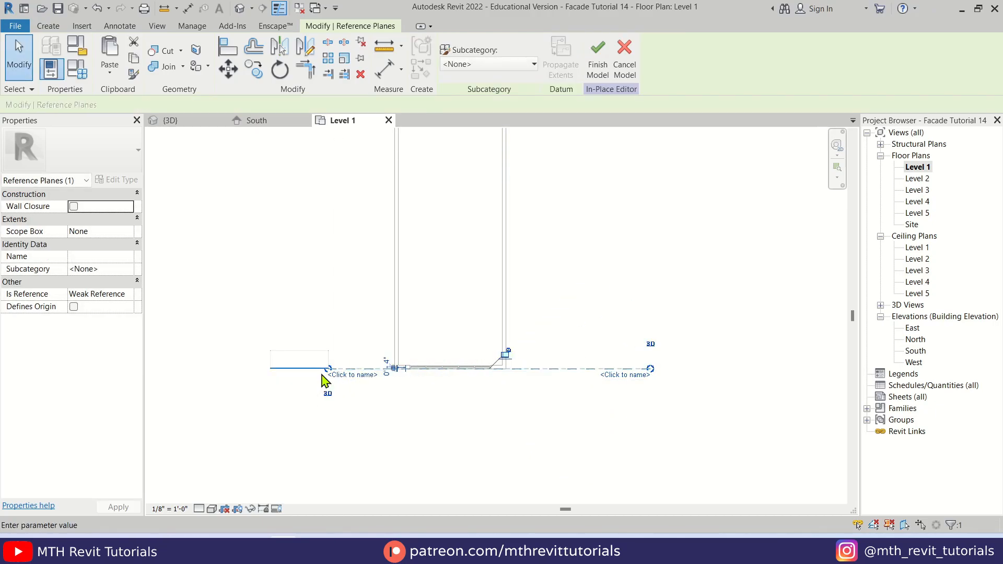
Step: Name the front wall's reference plane 1
type("1")
key("Return")
key("Escape")
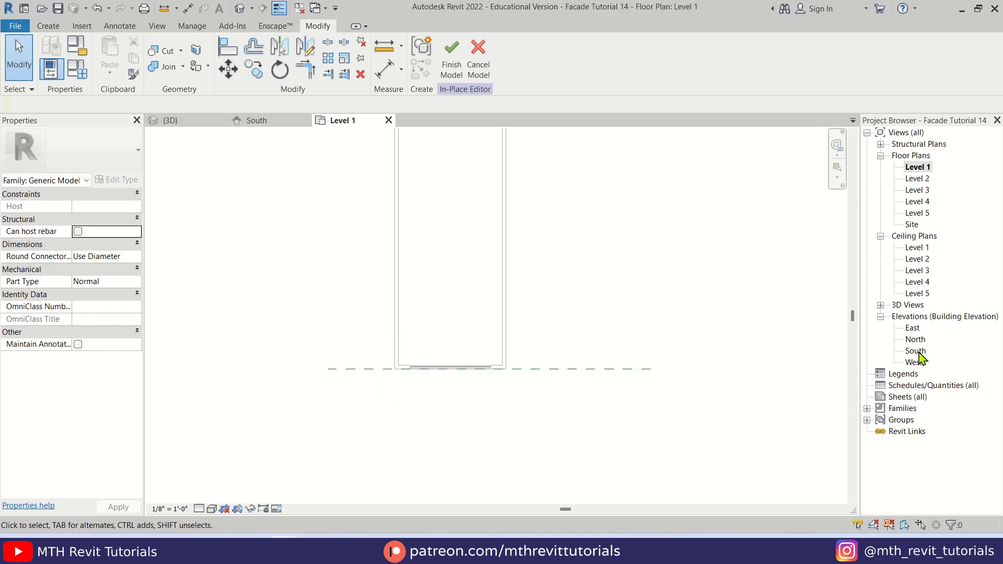
Step: Start an extrusion in the South elevation with Reference Plane : 1 as its work plane
double_click(916, 351)
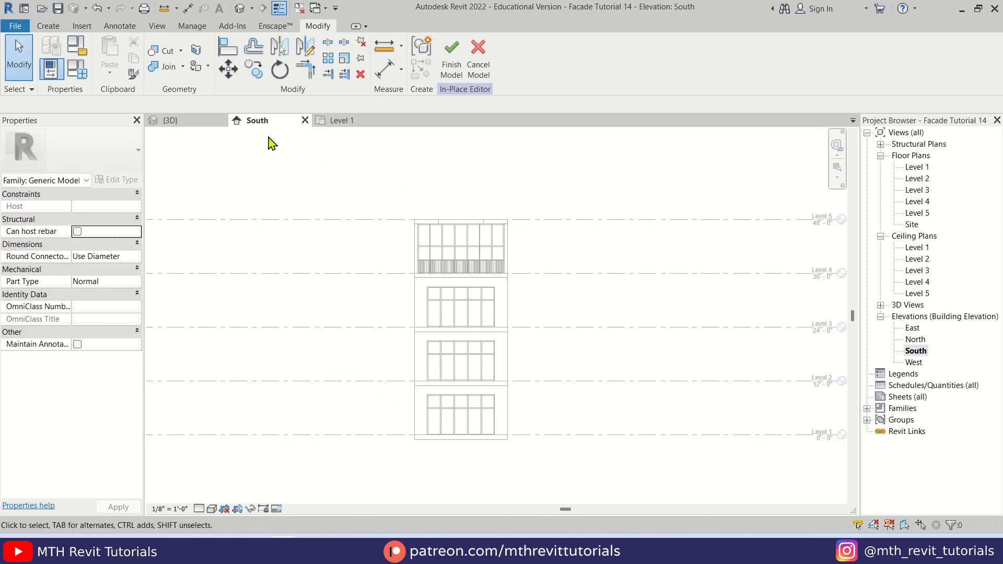
left_click(47, 26)
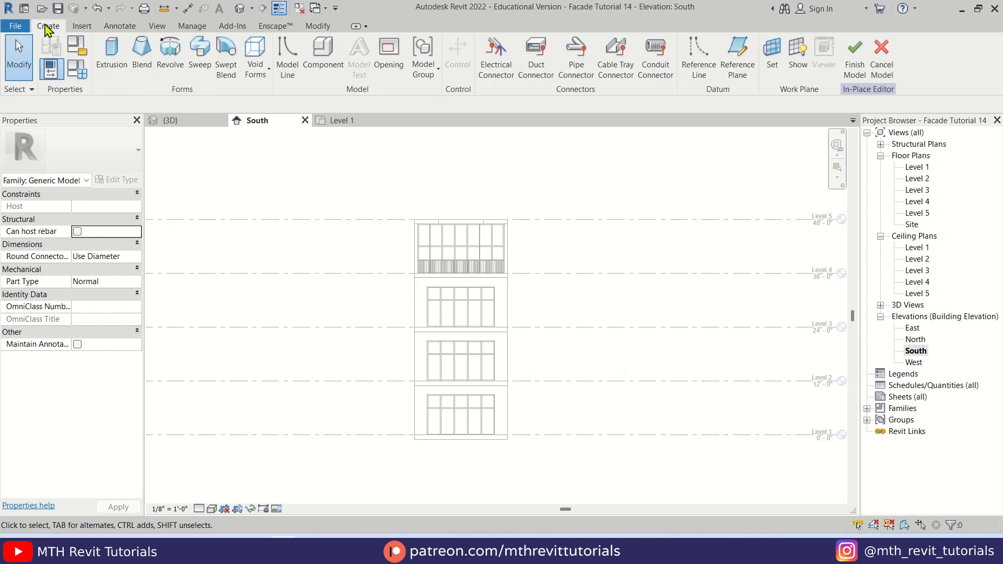
left_click(111, 52)
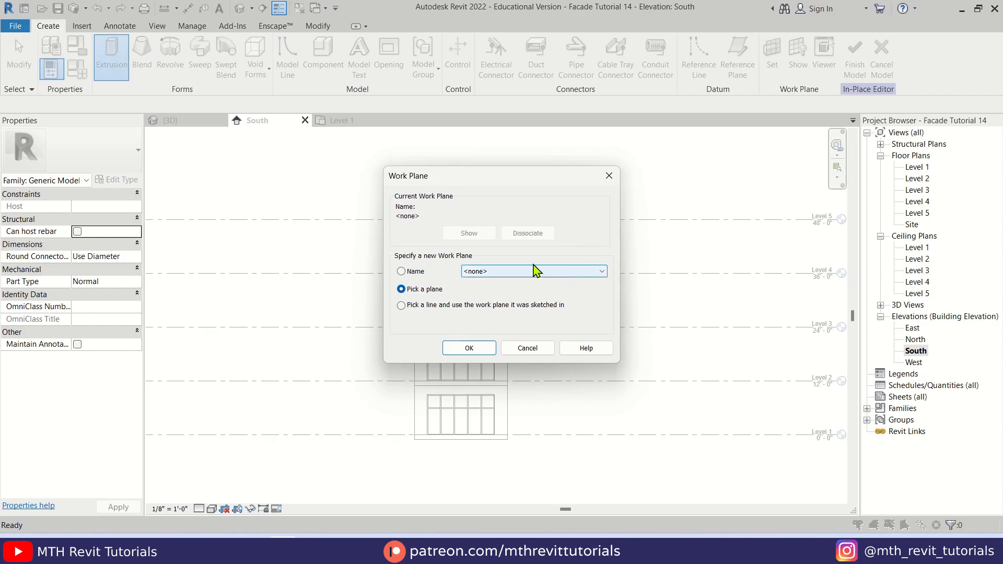
left_click(538, 271)
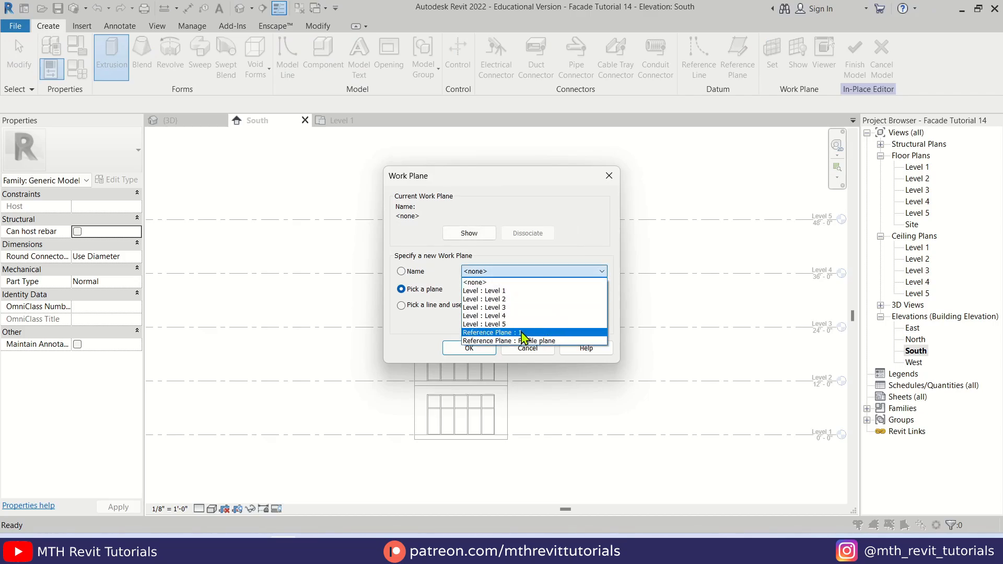
left_click(523, 333)
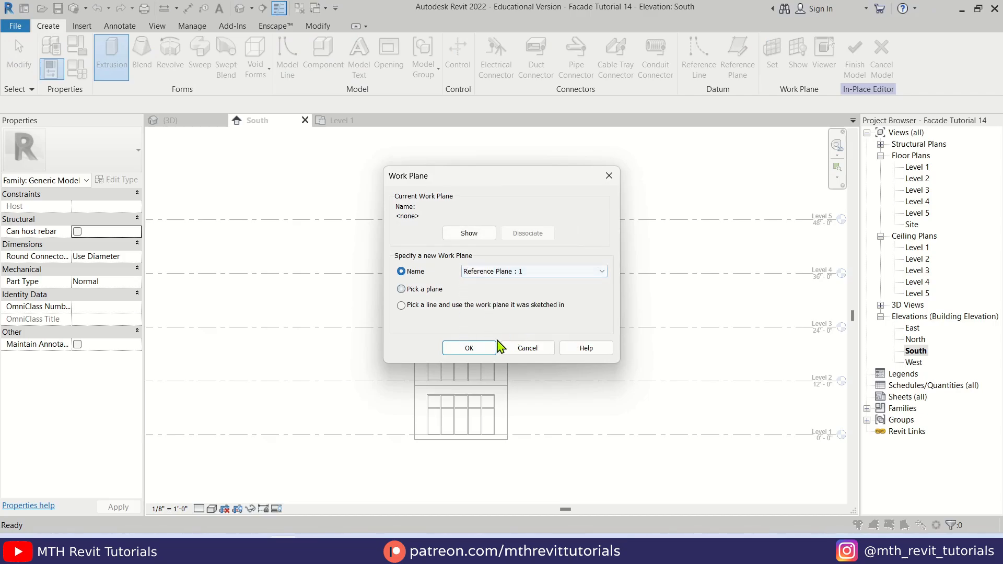
left_click(473, 348)
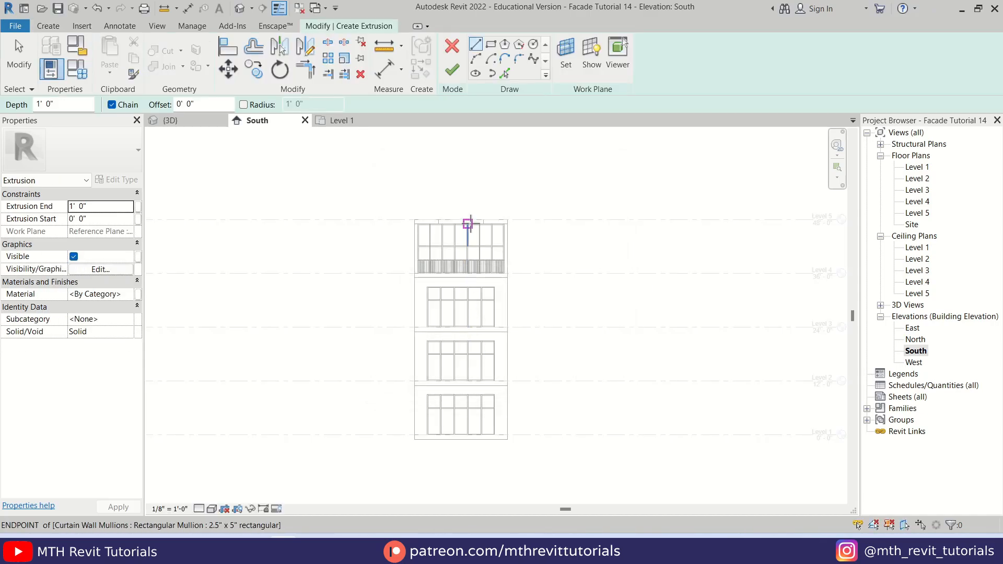
Step: Check the facade reference image and sketch a rectangle 20' 8" wide and 48' high across the front, from Level 5 to Level 1
left_click(312, 550)
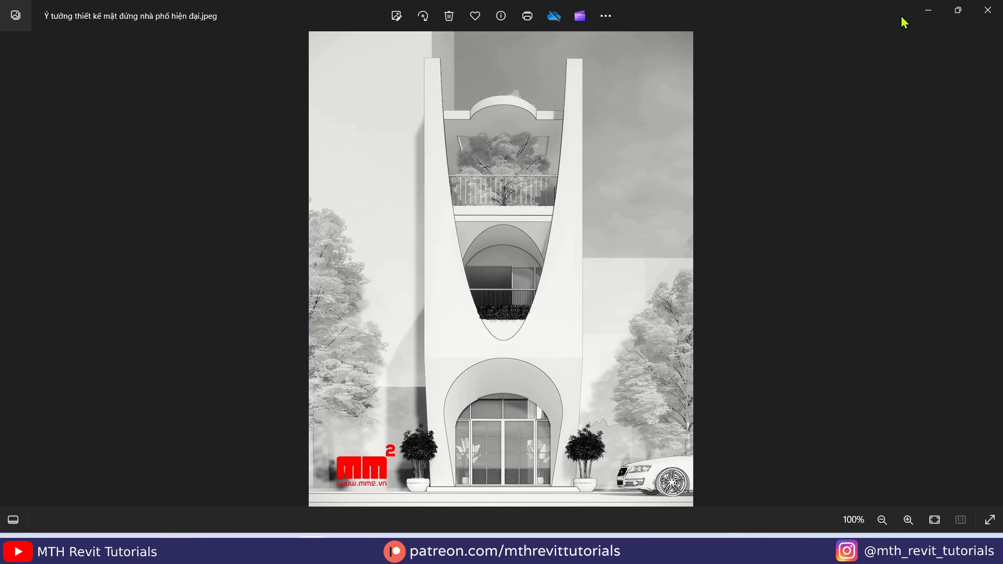
left_click(928, 10)
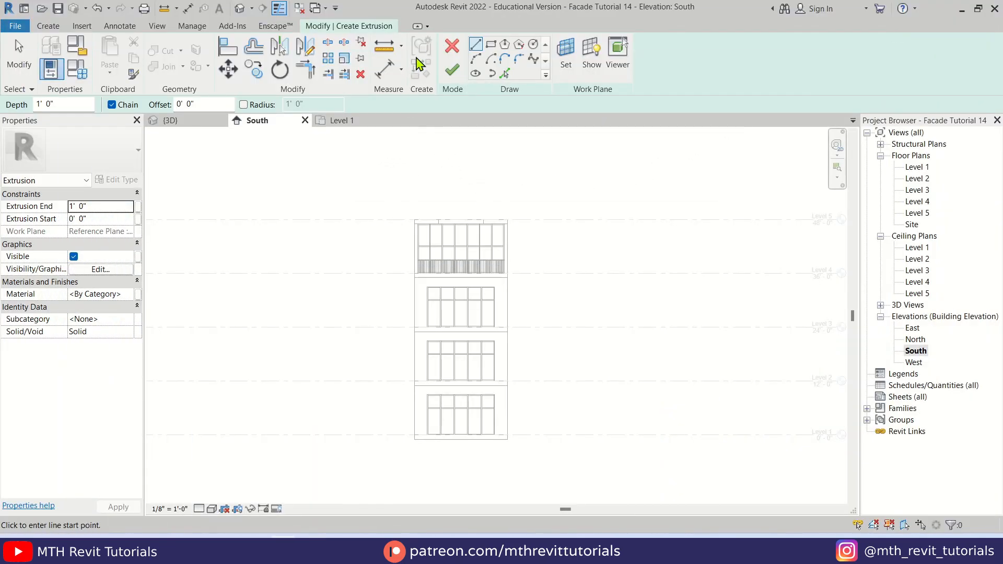
left_click(491, 44)
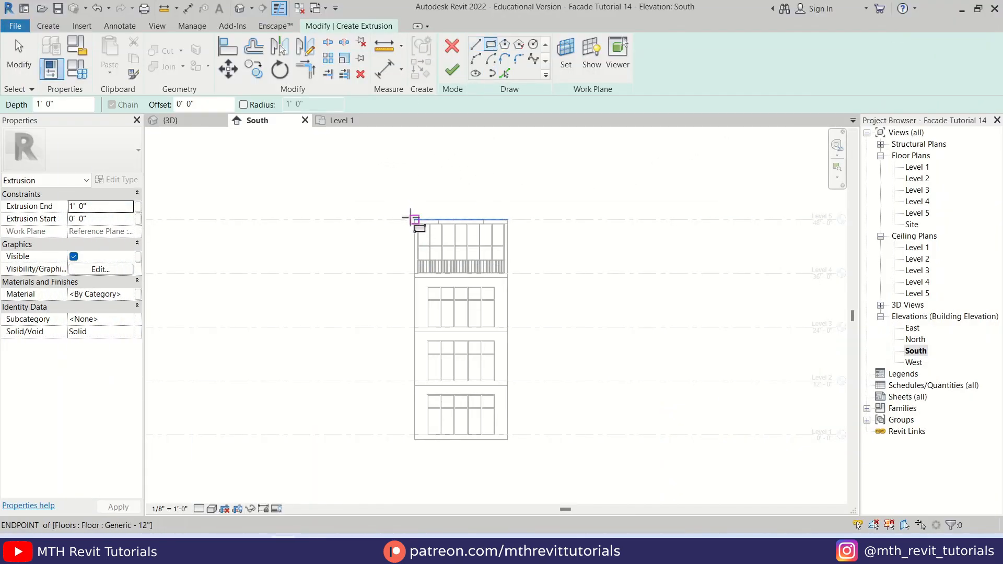
left_click(410, 219)
scroll(508, 436, "up", 3)
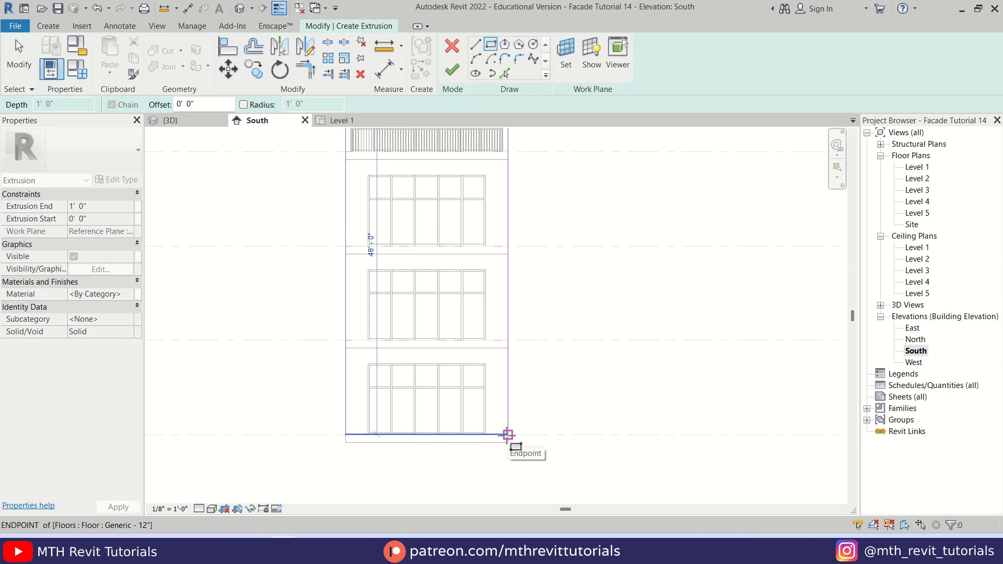
left_click(508, 435)
middle_click_drag(385, 251, 374, 366)
key("Escape")
key("Escape")
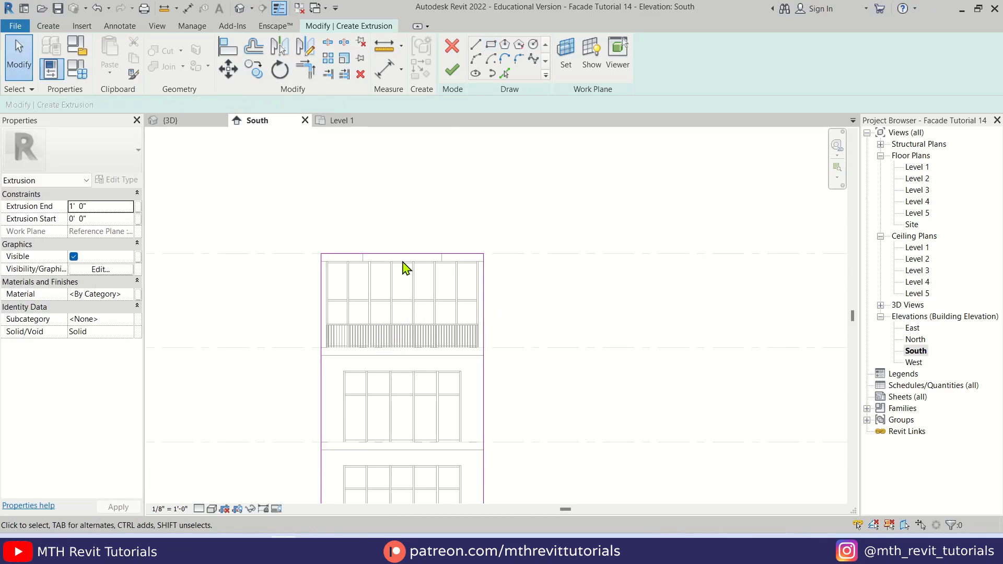
Step: Move the rectangle's top line up 8' above Level 5
left_click(405, 256)
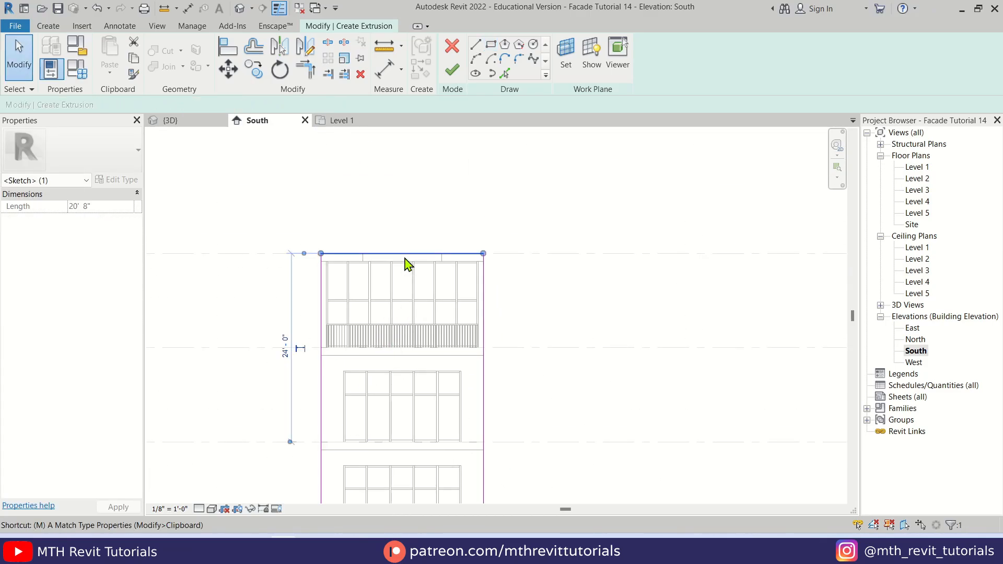
key("m")
key("v")
left_click(403, 253)
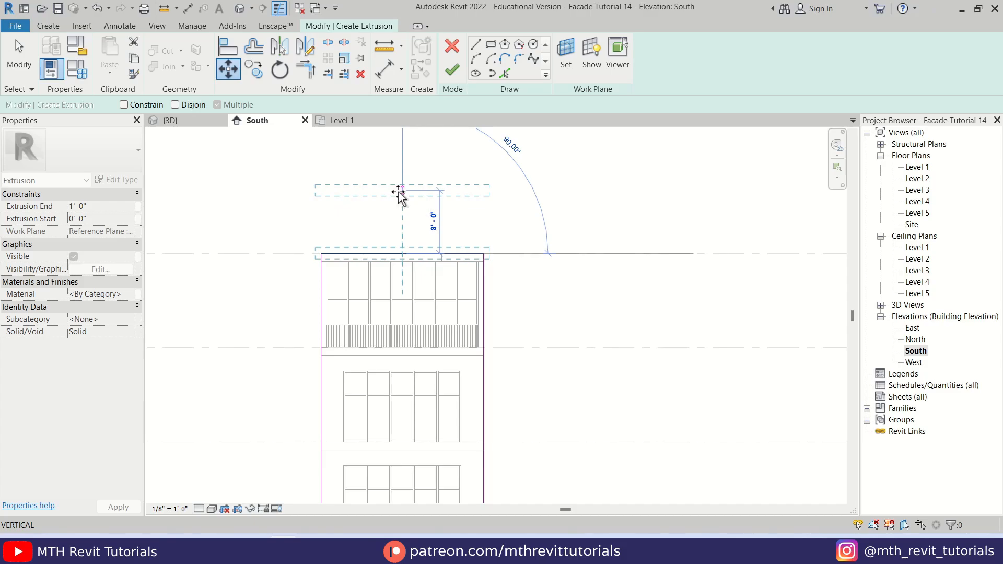
left_click(399, 191)
Step: Finish the facade panel extrusion with a depth of 1' and show it in the 3D view
scroll(413, 230, "down", 2)
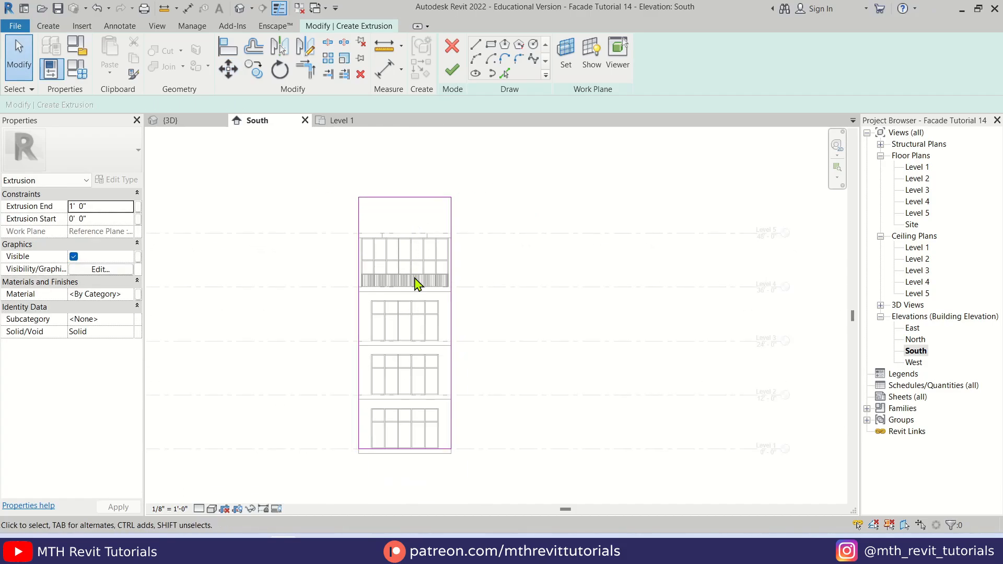
left_click(452, 69)
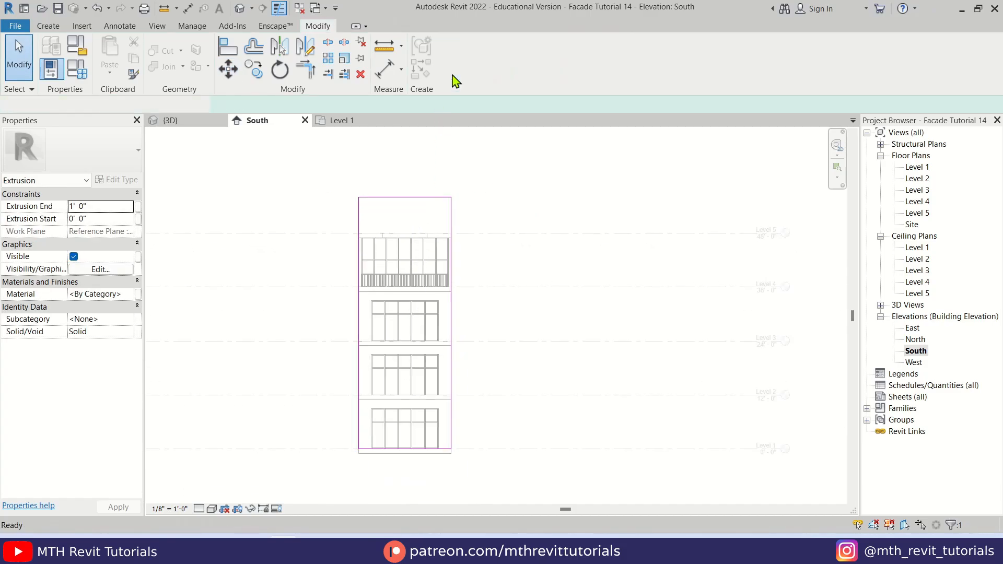
left_click(239, 8)
scroll(413, 324, "down", 3)
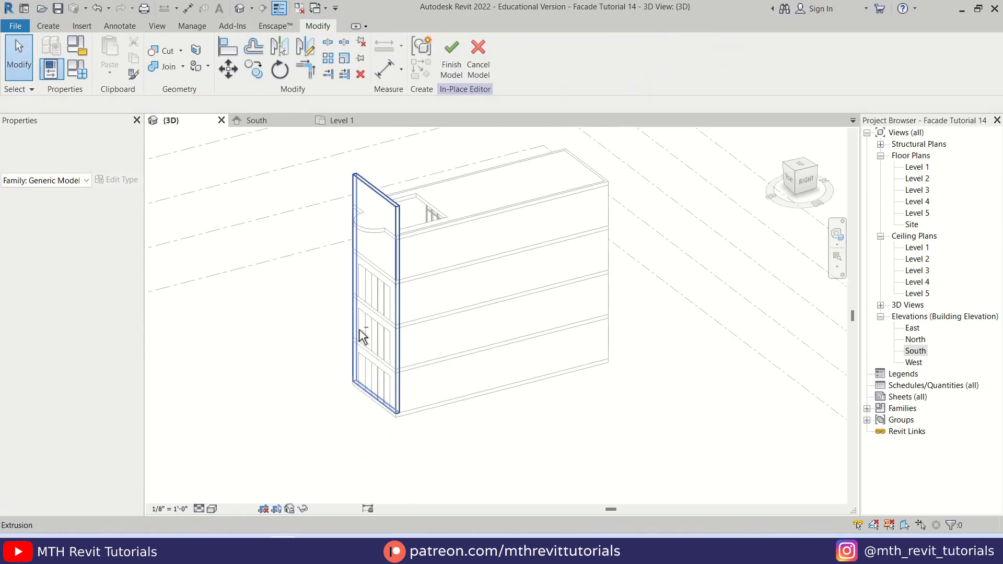
Step: Set the facade panel's extrusion end to 0' and its extrusion start to -6'
scroll(355, 233, "up", 2)
left_click(419, 211)
key("Escape")
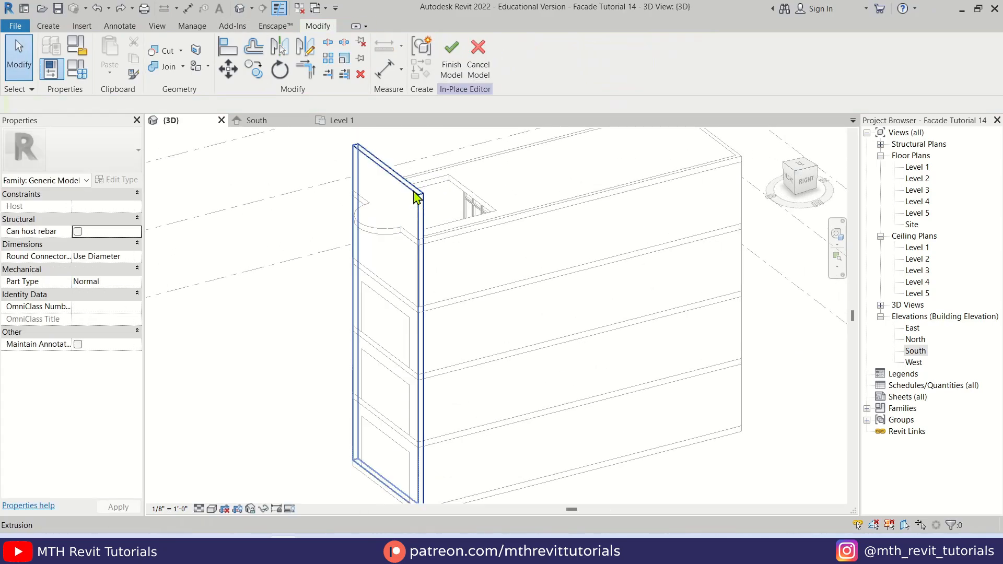
left_click(414, 192)
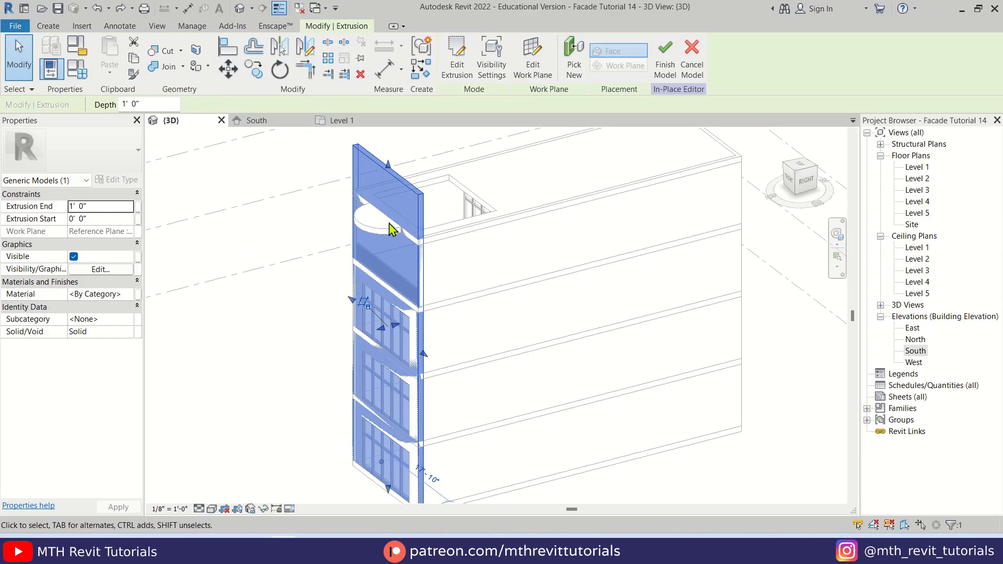
left_click(105, 209)
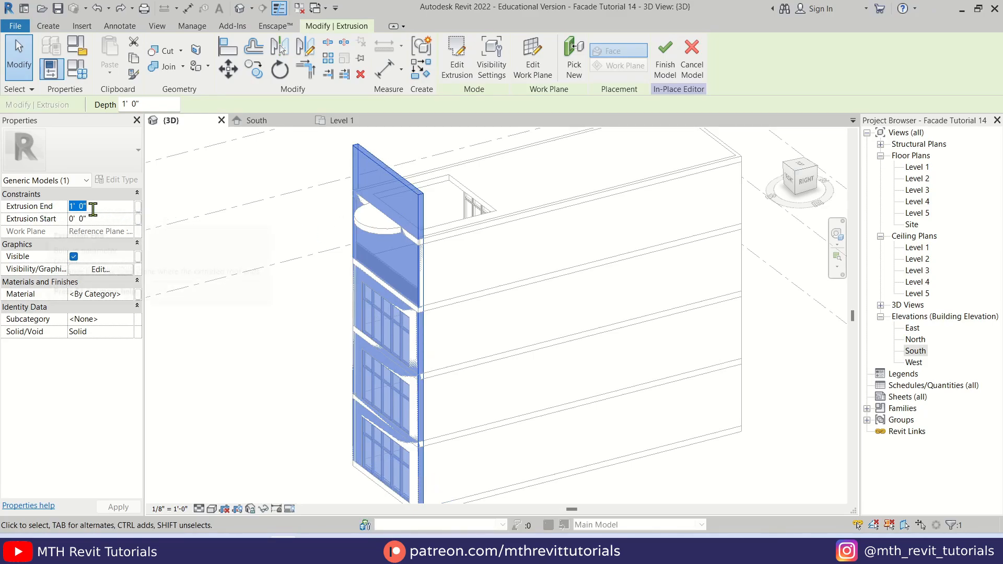
type("0")
left_click(103, 220)
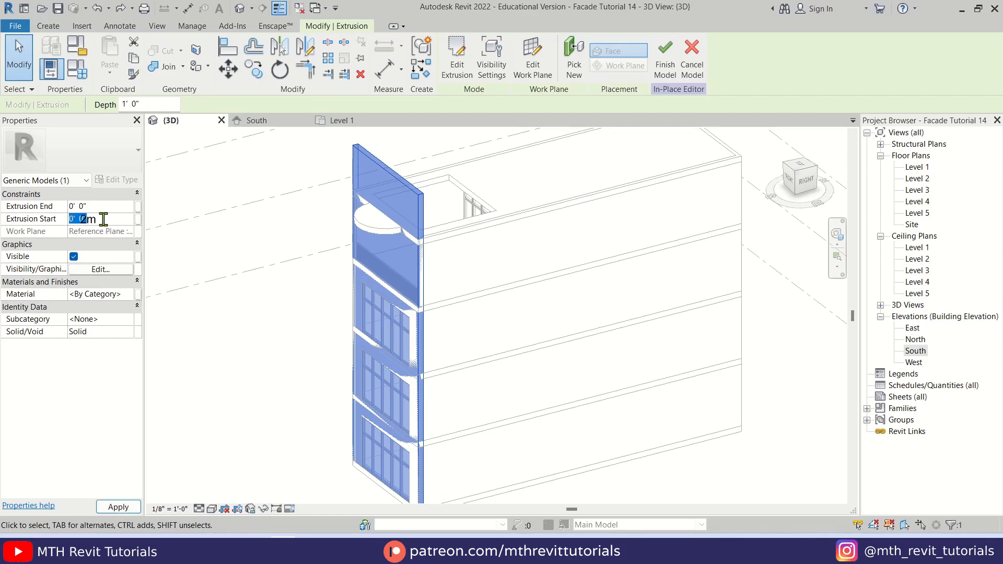
key("Return")
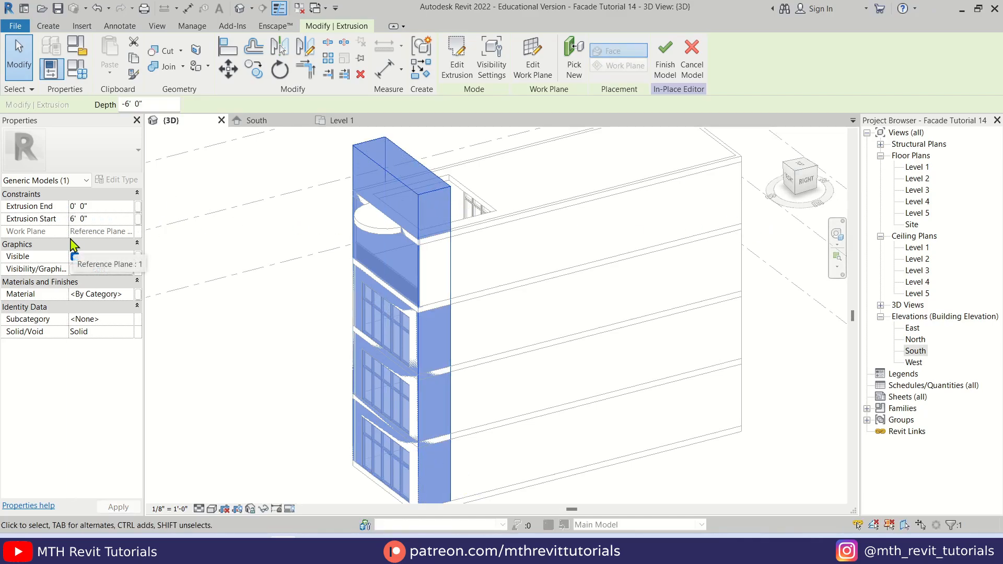
type("-")
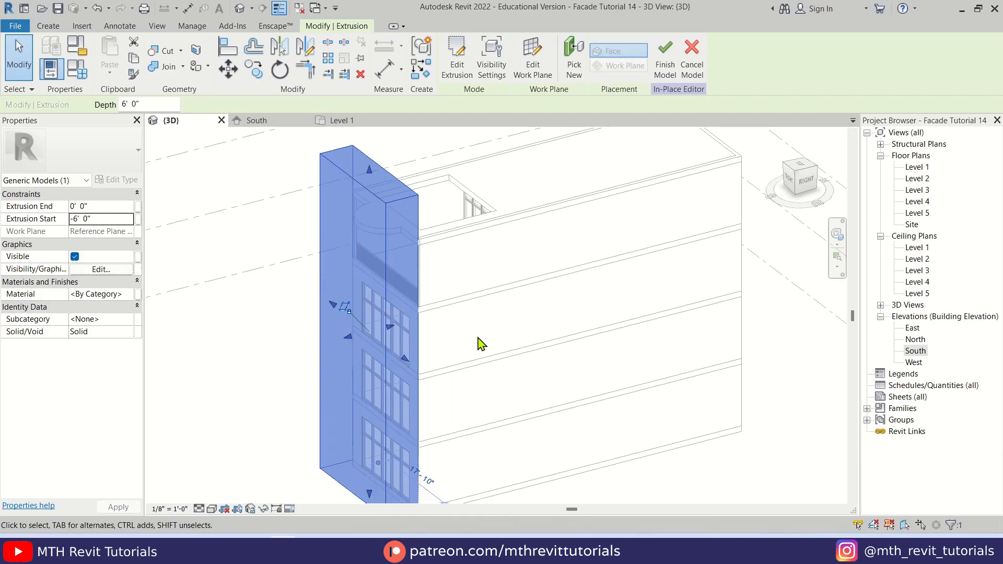
left_click(476, 337)
Step: Extend the facade block's bottom face down to the underside of the lowest floor slab
middle_click_drag(372, 224, 381, 320, "shift")
scroll(386, 454, "up", 3)
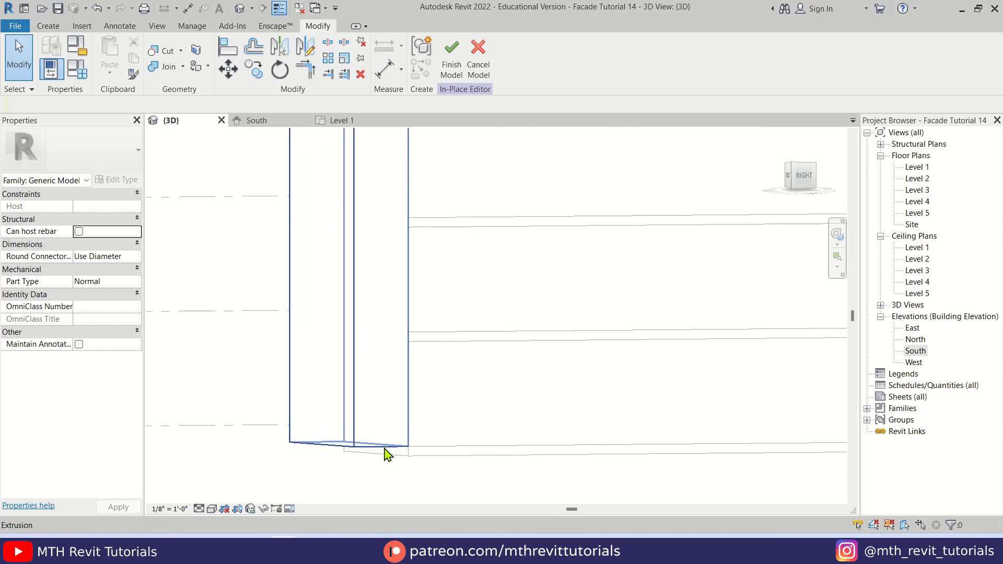
left_click(384, 452)
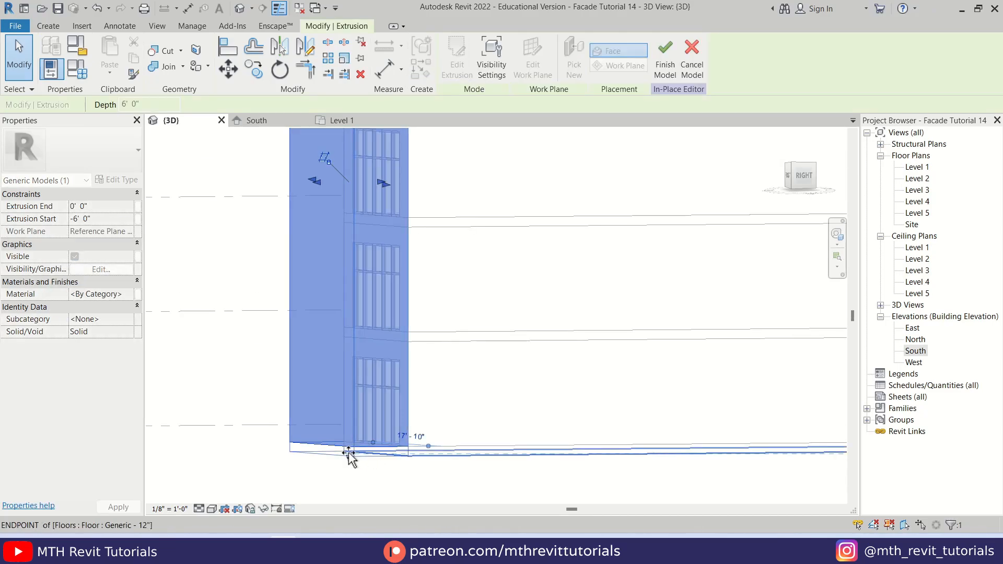
left_click_drag(349, 453, 345, 454)
scroll(344, 441, "down", 3)
middle_click_drag(420, 358, 399, 393, "shift")
left_click(422, 375)
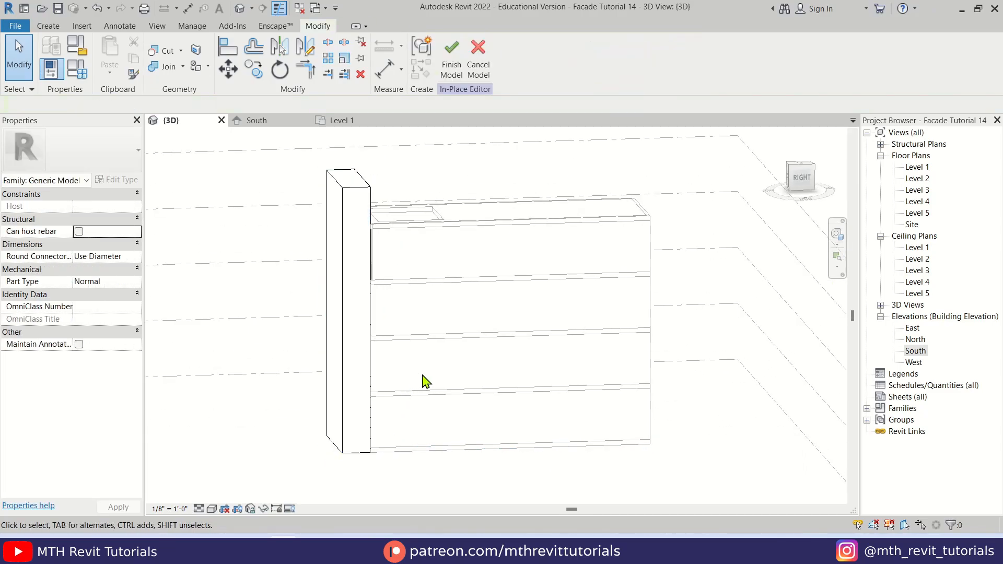
Step: Start a void extrusion in the right-side 3D view, picking the building's side wall as its work plane
left_click(807, 184)
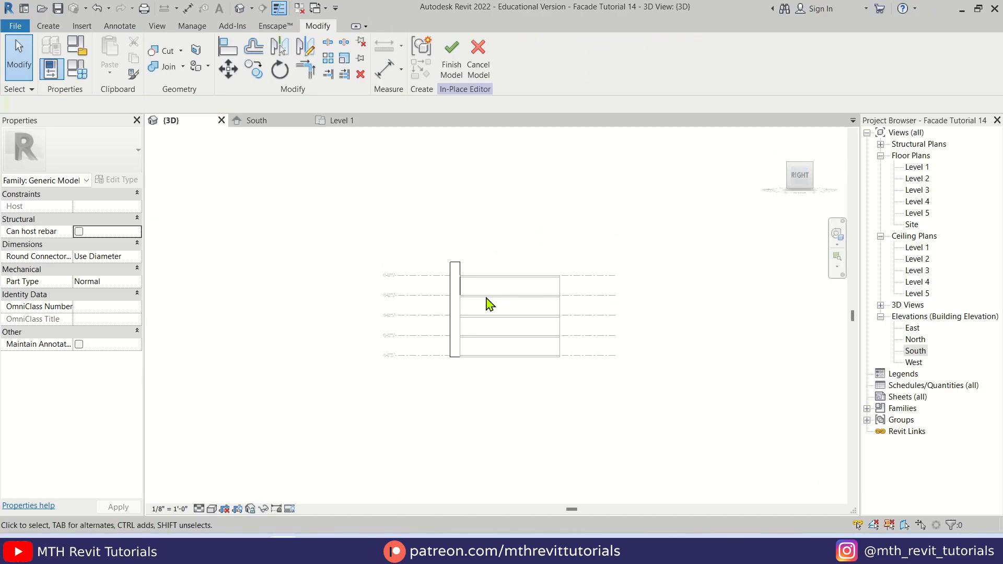
scroll(434, 293, "up", 2)
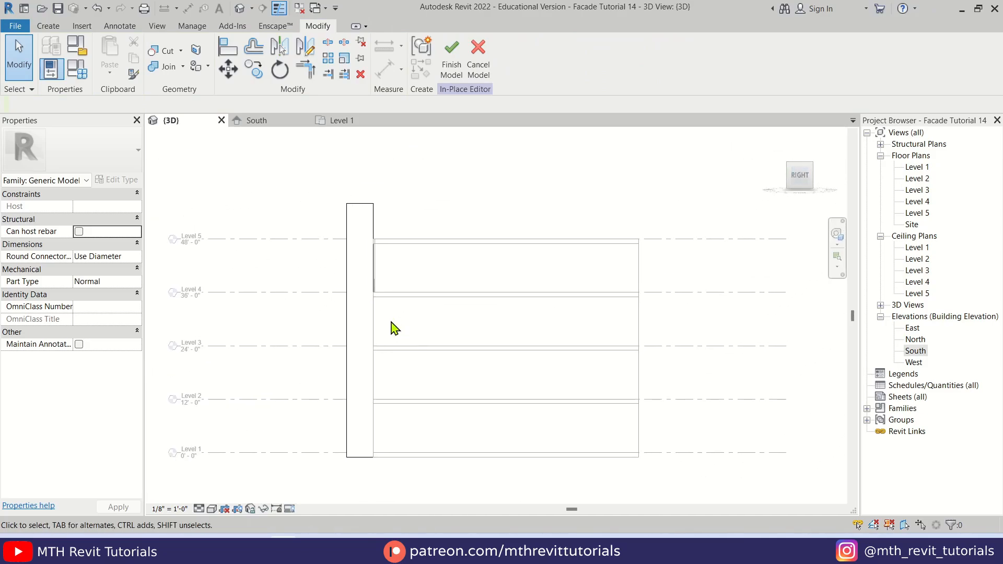
left_click(48, 26)
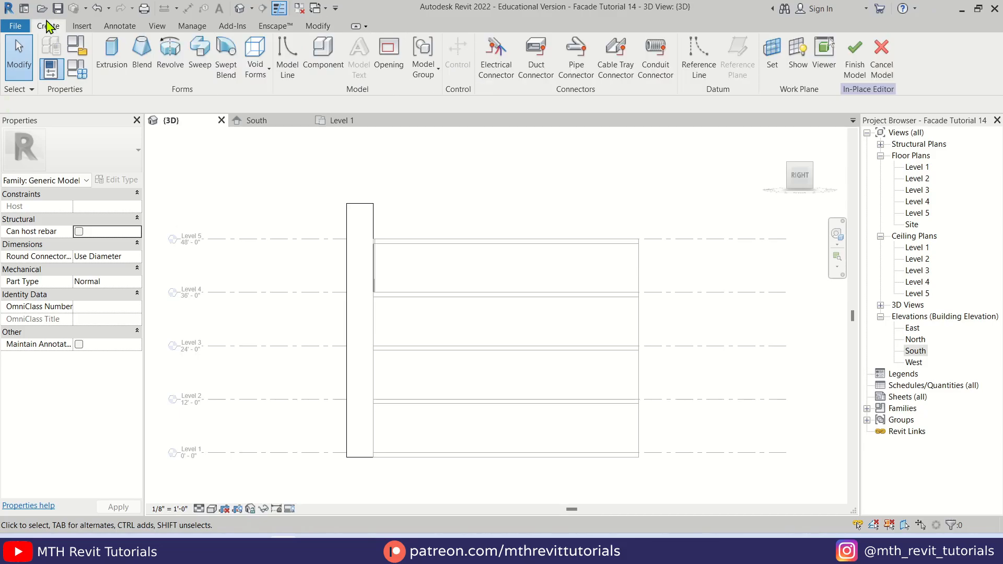
left_click(255, 60)
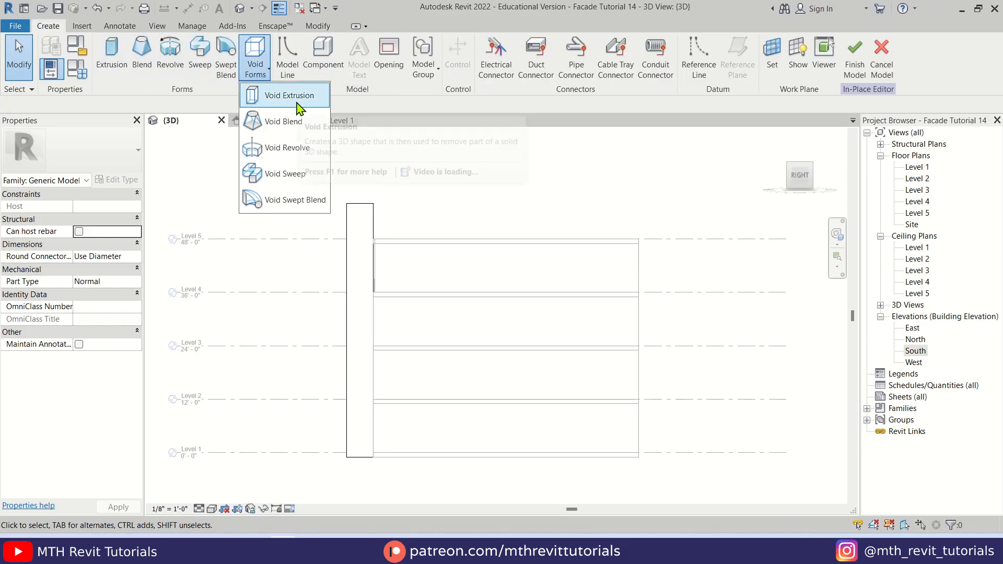
left_click(290, 97)
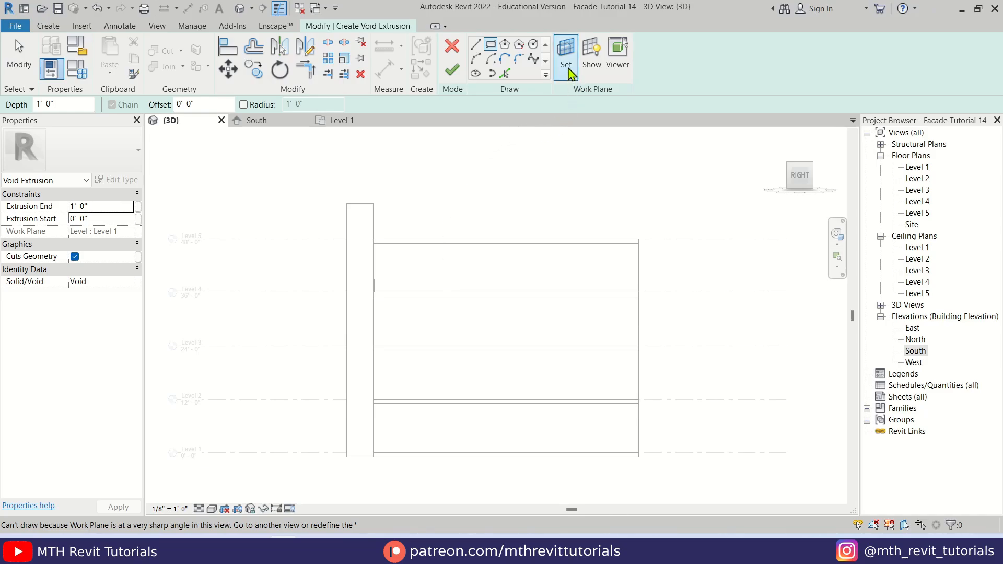
left_click(568, 68)
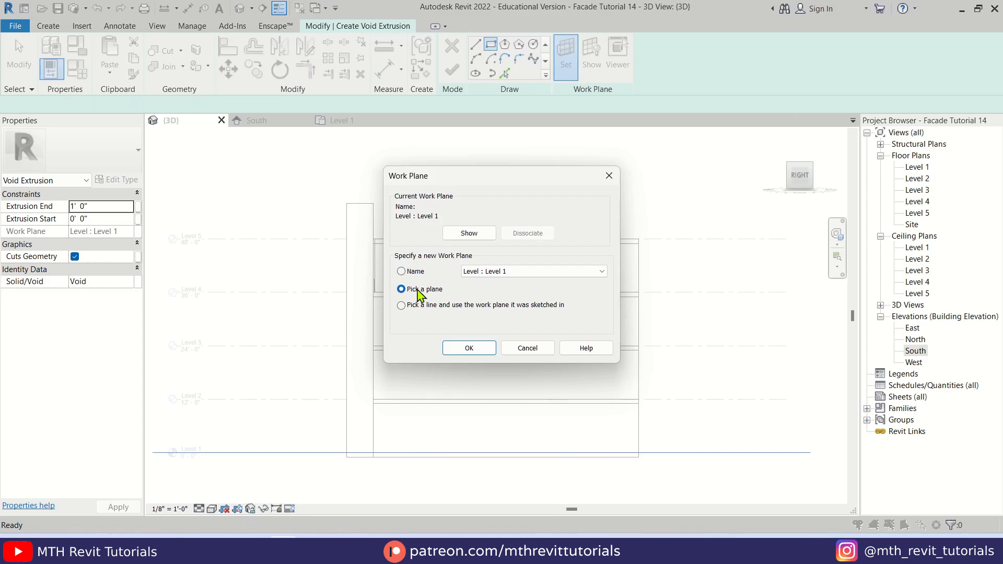
left_click(462, 348)
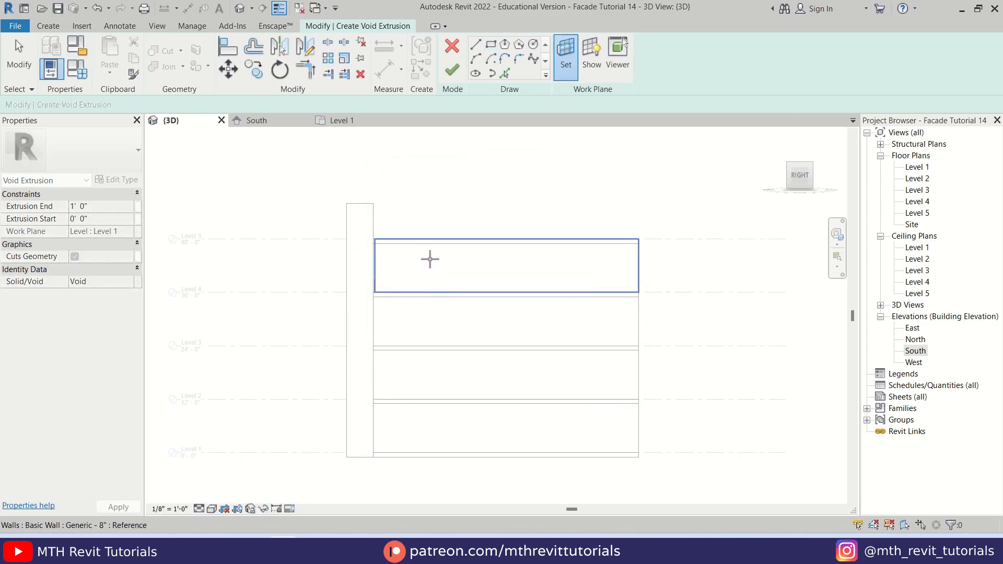
left_click(434, 268)
Step: Sketch lines 2' along the block's top from the back corner, about 40' 6" down to its front face, and in to the floor slab's lower corner
scroll(358, 230, "up", 2)
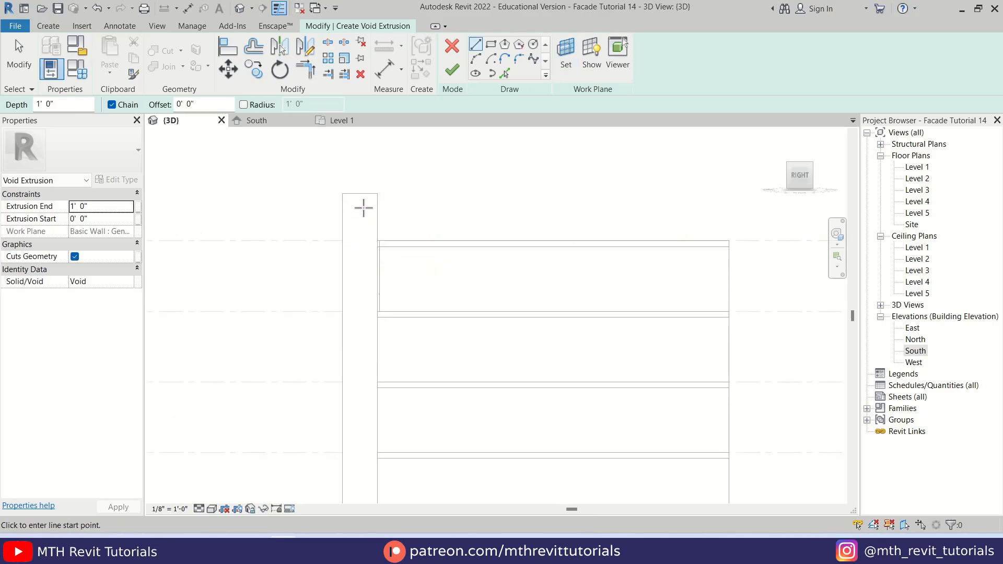
scroll(361, 195, "up", 5)
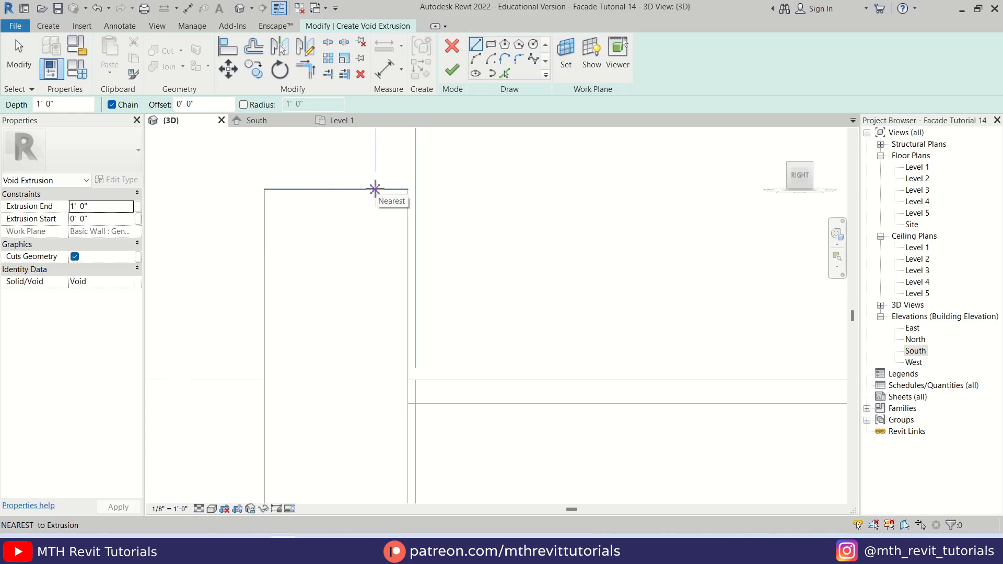
scroll(470, 239, "down", 1)
left_click(454, 240)
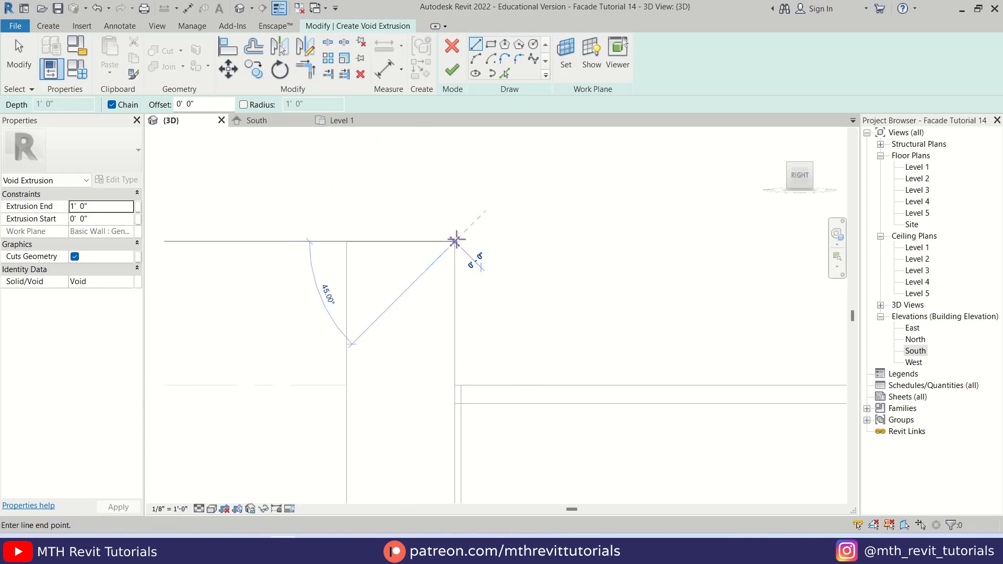
scroll(426, 243, "down", 4)
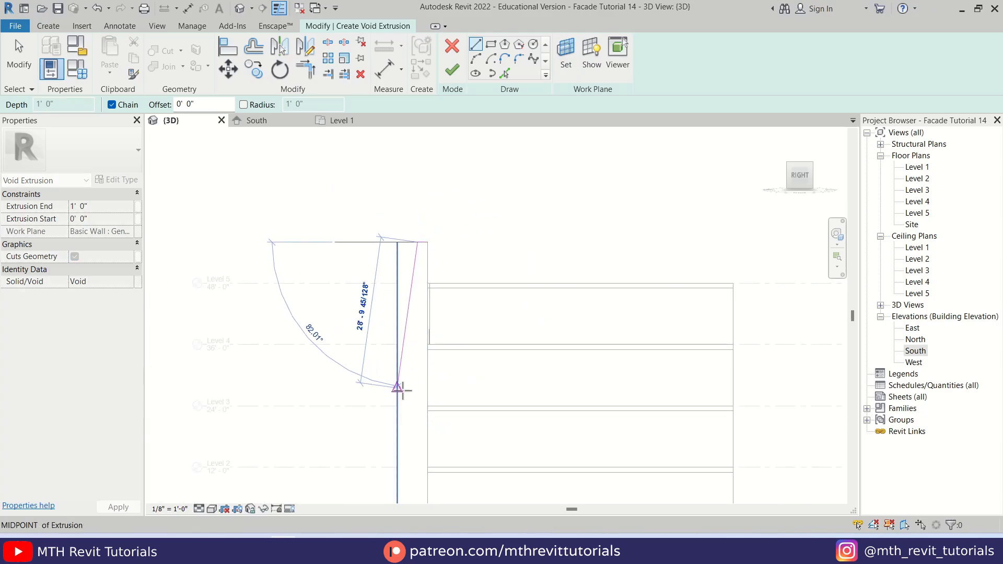
middle_click_drag(399, 389, 421, 299)
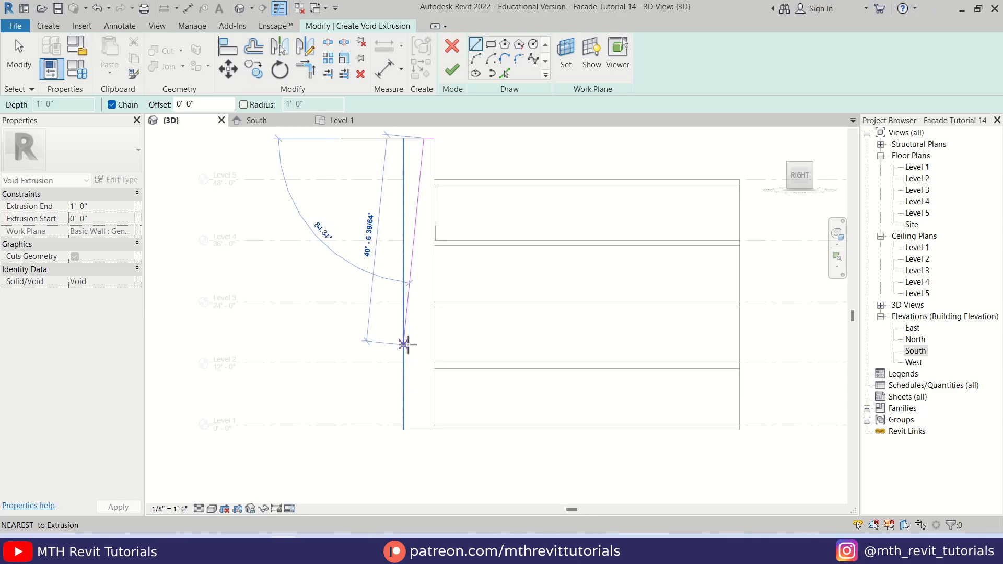
left_click(403, 345)
scroll(426, 423, "up", 2)
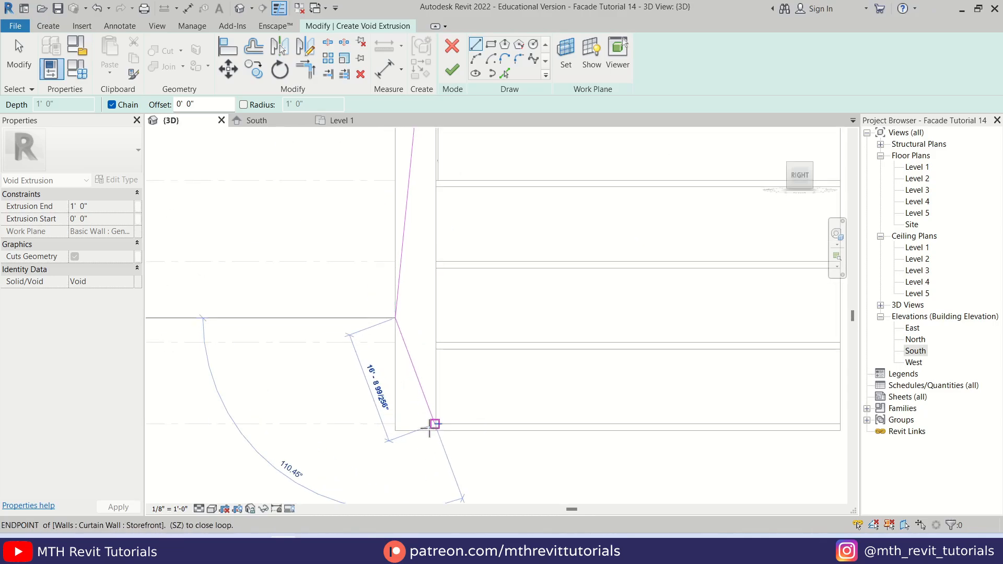
scroll(429, 428, "up", 2)
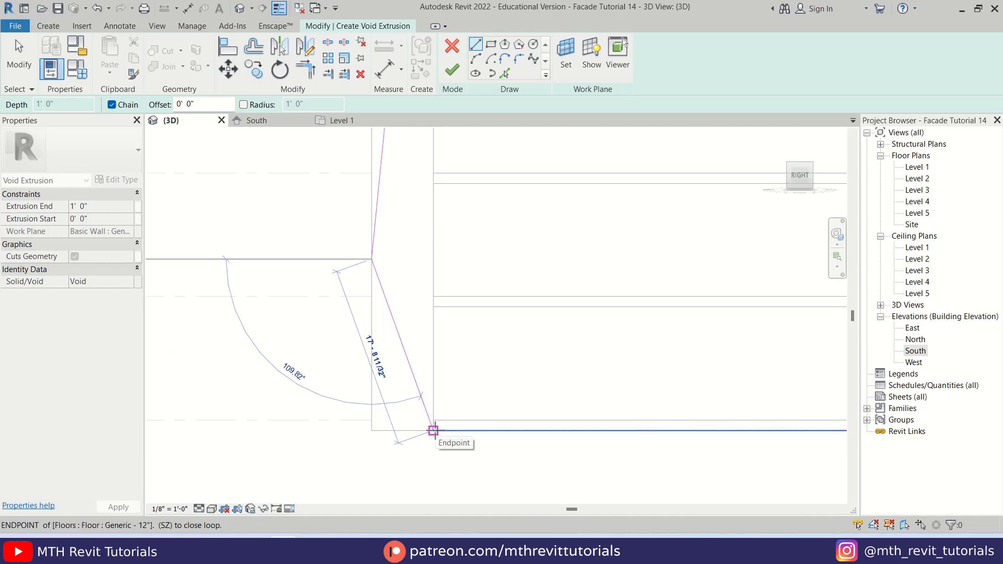
left_click(433, 430)
Step: Close the void profile around the block's front, running 10' outward below the slab, up past the top and back to the slanted line
scroll(434, 433, "down", 3)
left_click(435, 463)
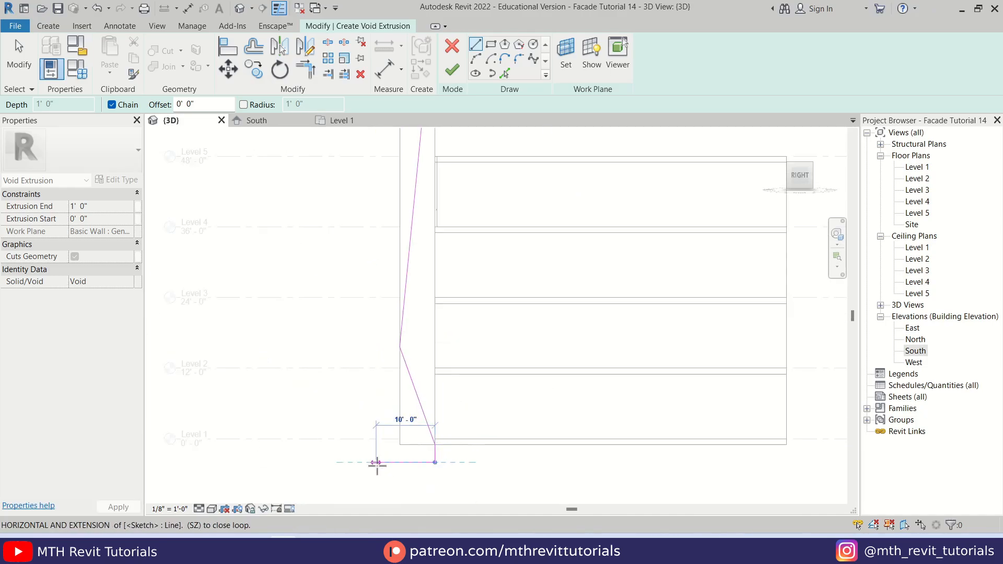
left_click(377, 465)
scroll(377, 465, "down", 3)
left_click(376, 278)
scroll(387, 285, "up", 5)
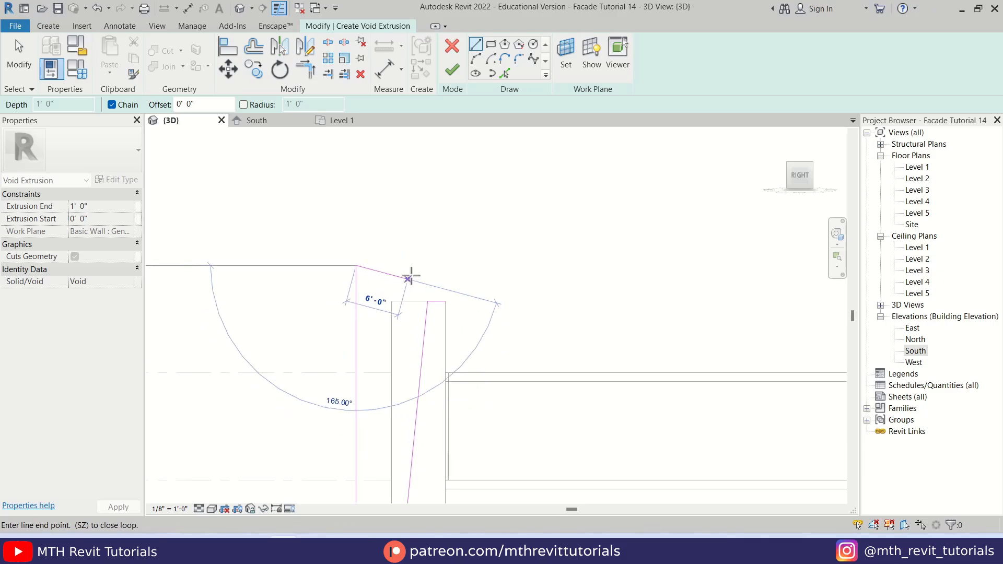
left_click(431, 266)
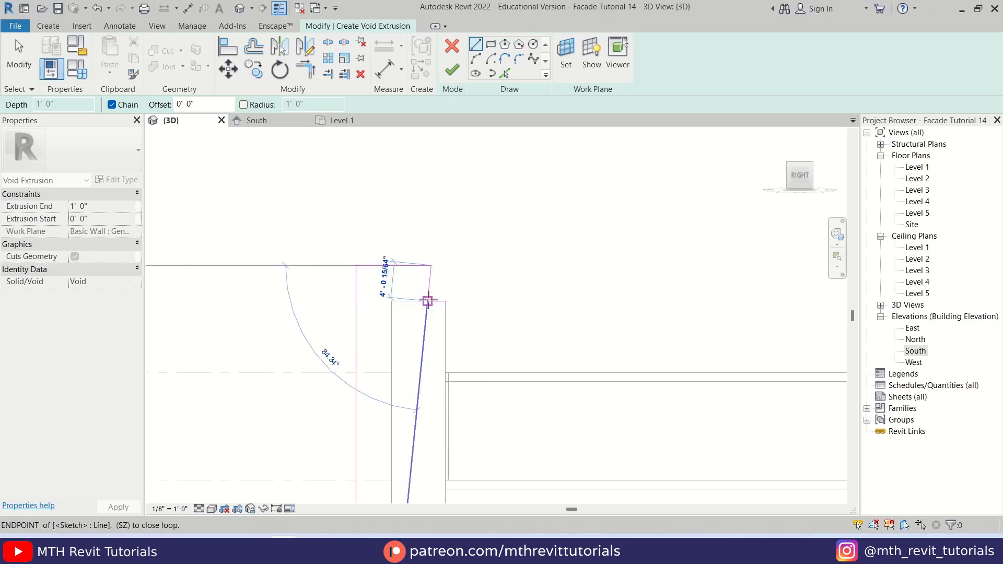
left_click(428, 301)
Step: Delete the 2' helper line at the block's top and finish the void extrusion
key("Escape")
scroll(428, 311, "down", 4)
left_click_drag(364, 263, 641, 343)
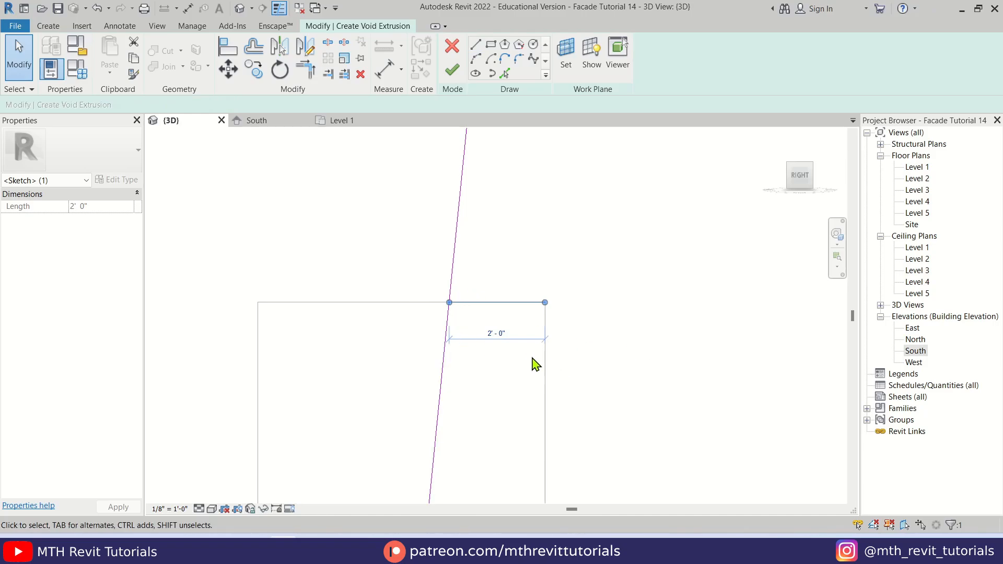
left_click(486, 345)
scroll(430, 302, "down", 5)
left_click(452, 72)
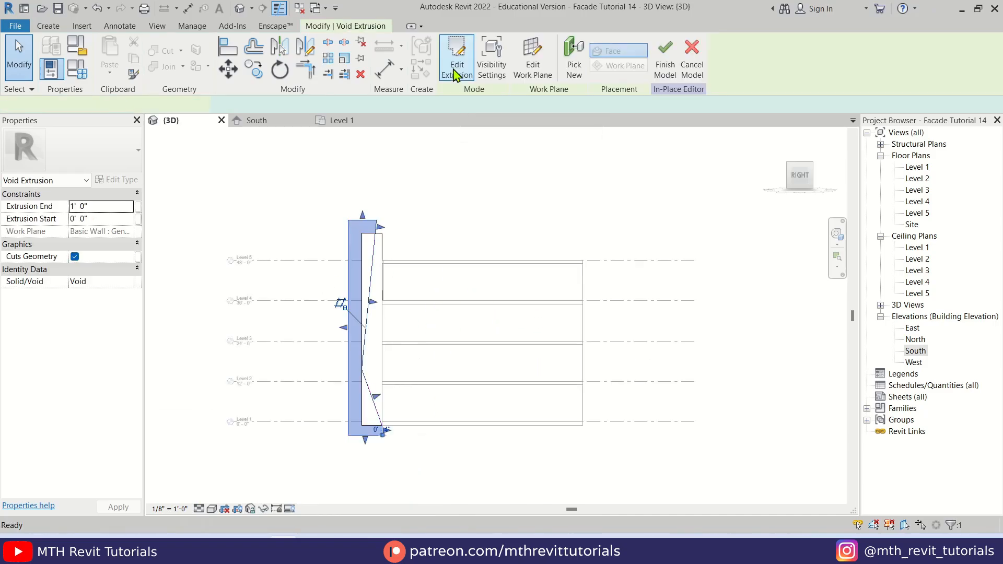
Step: Stretch the void extrusion across the full width of the facade block
middle_click_drag(420, 242, 562, 328, "shift")
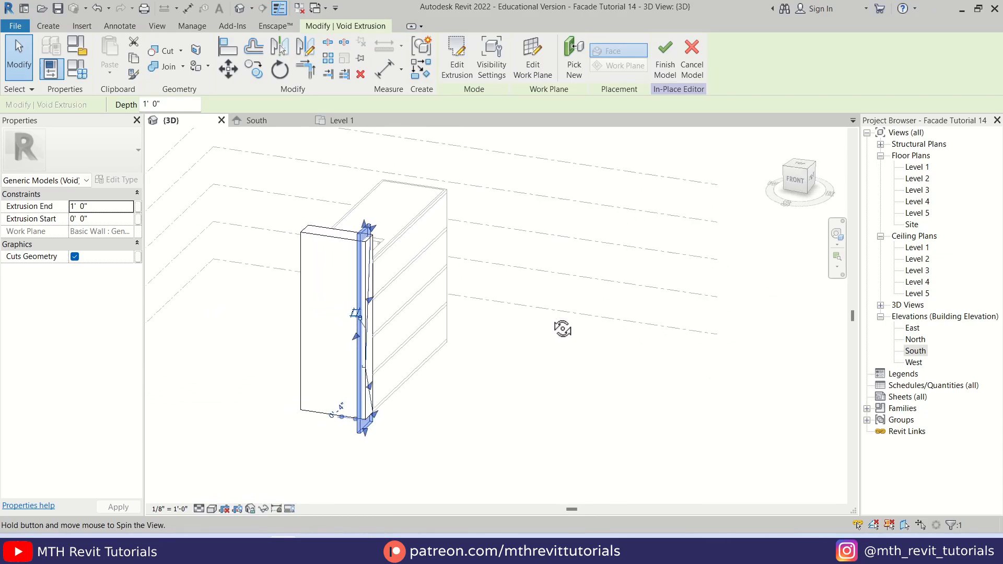
scroll(324, 329, "up", 3)
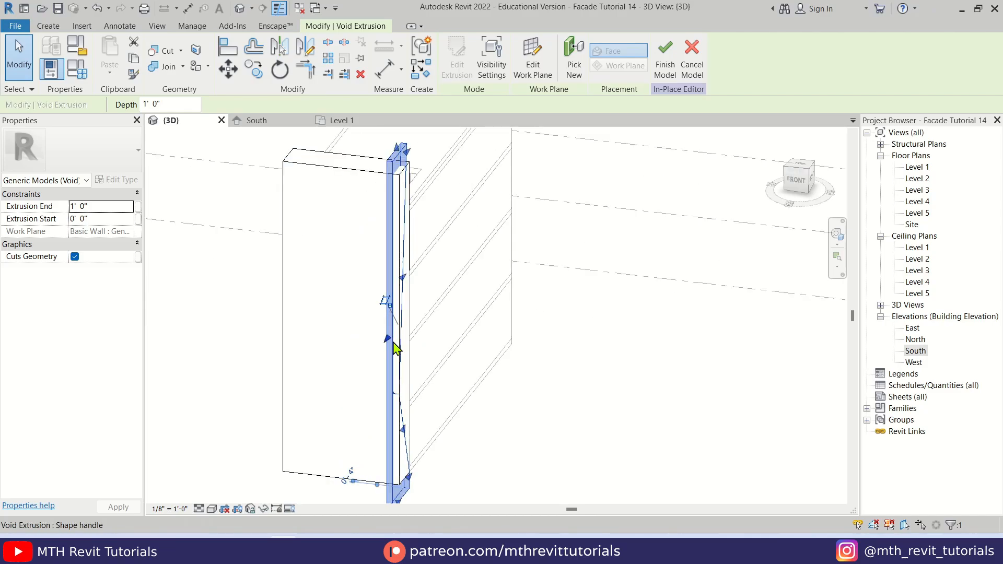
left_click(632, 351)
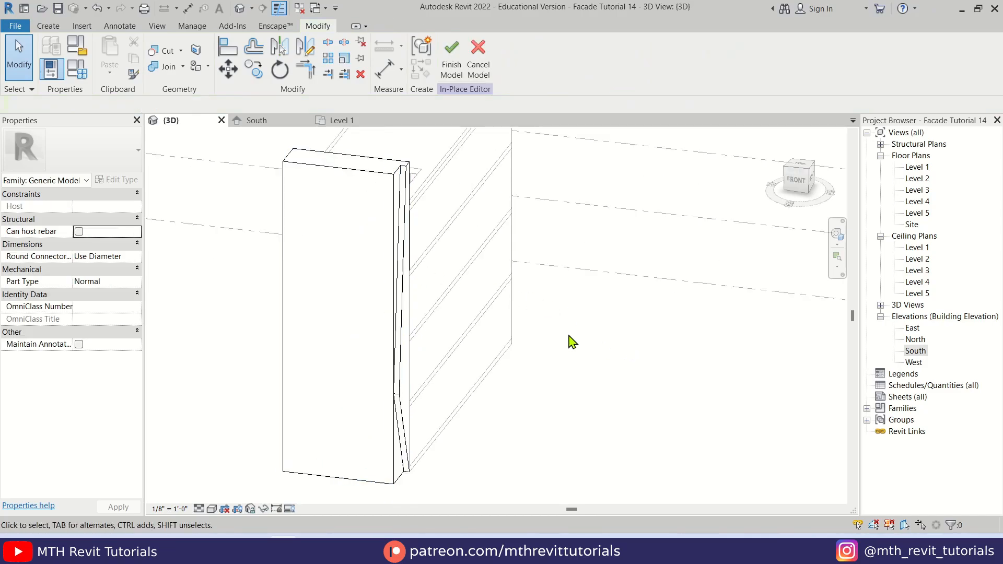
left_click(401, 256)
scroll(392, 334, "up", 4)
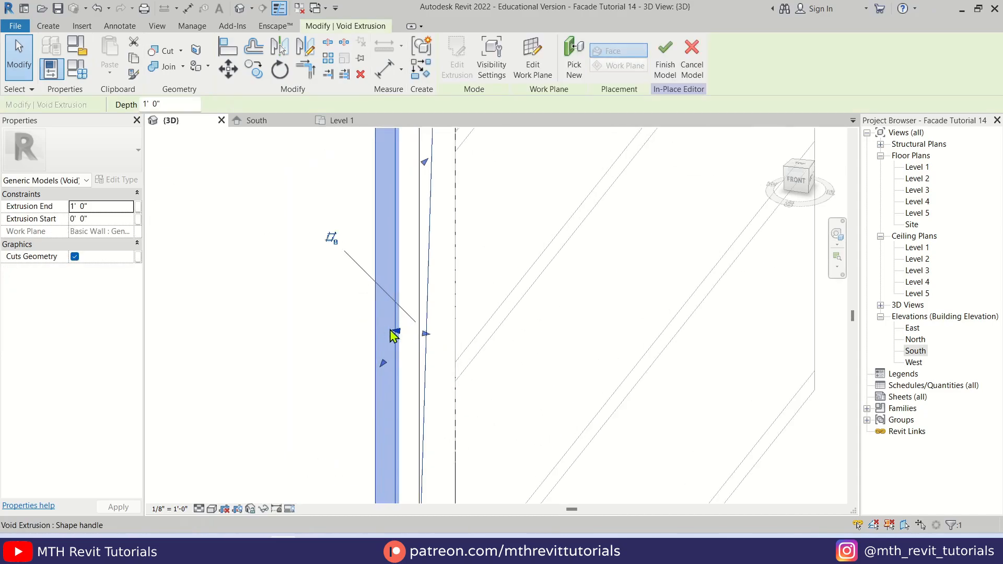
scroll(446, 332, "down", 2)
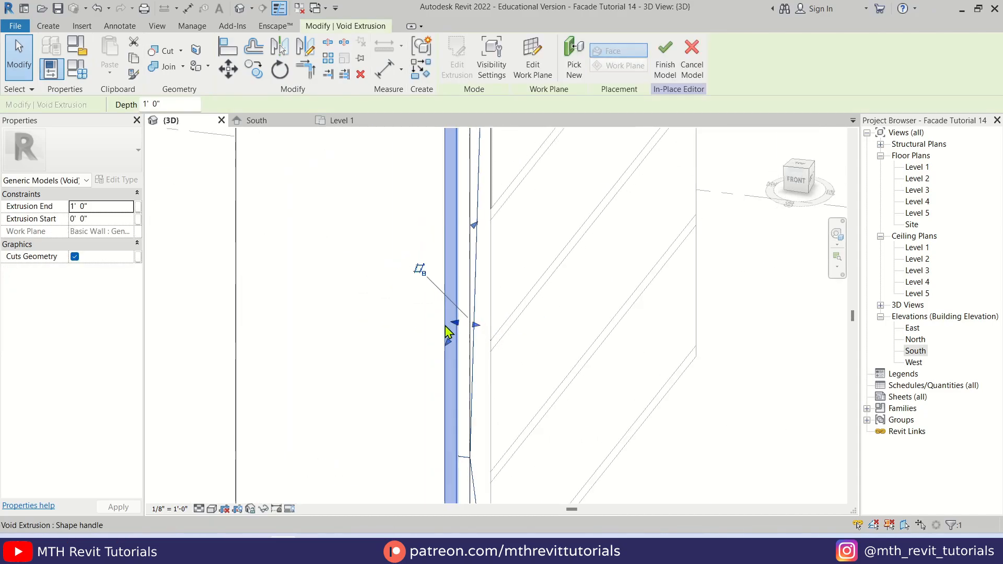
left_click_drag(454, 326, 222, 280)
key("Escape")
scroll(438, 335, "down", 3)
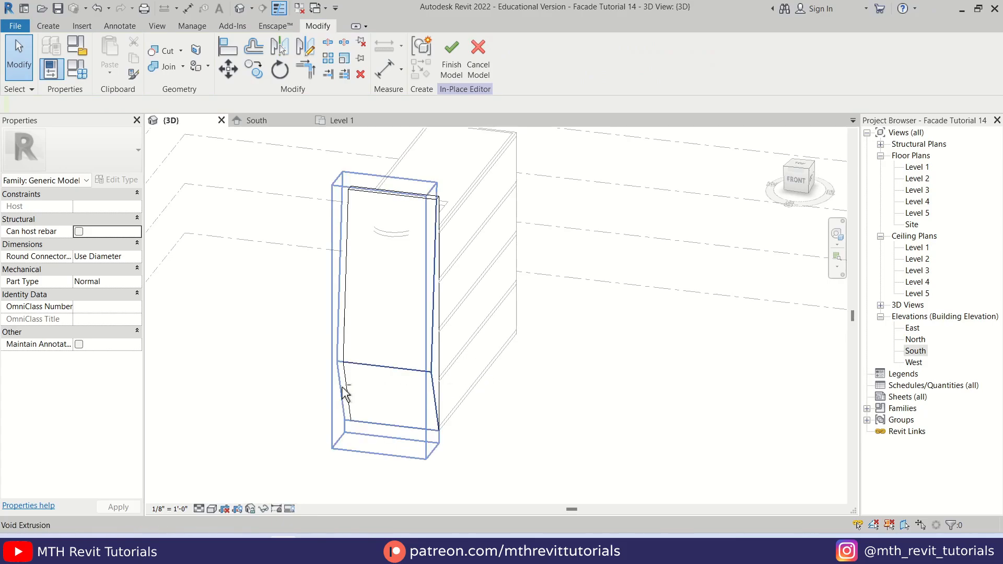
Step: Inspect the cut facade block from several angles and check the facade reference image
middle_click_drag(343, 396, 550, 400, "shift")
middle_click_drag(569, 442, 397, 532, "shift")
scroll(427, 434, "up", 2)
middle_click_drag(515, 421, 499, 473, "shift")
key("alt+Tab")
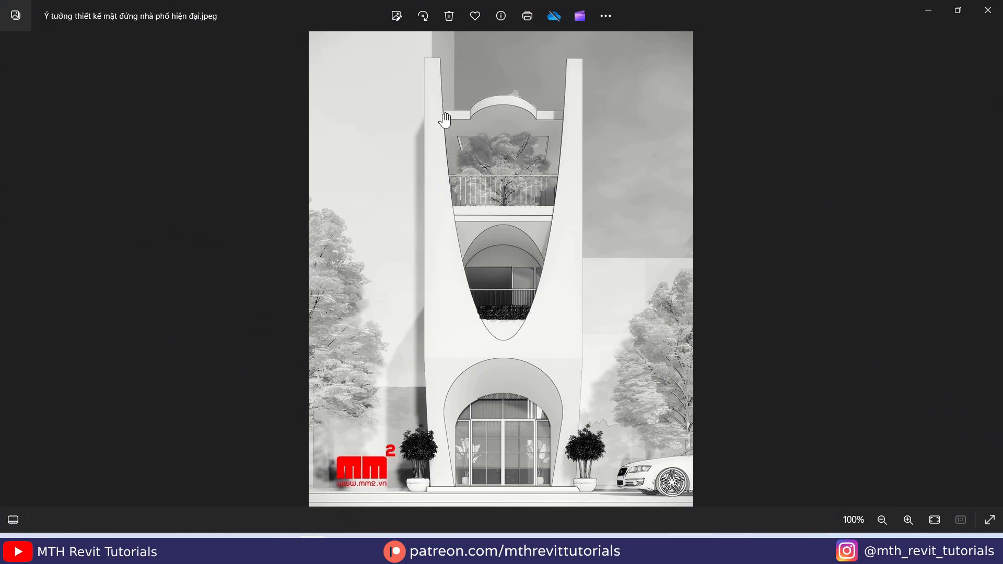
Step: Start a void extrusion in the South elevation with Reference Plane : 1 as its work plane
left_click(926, 10)
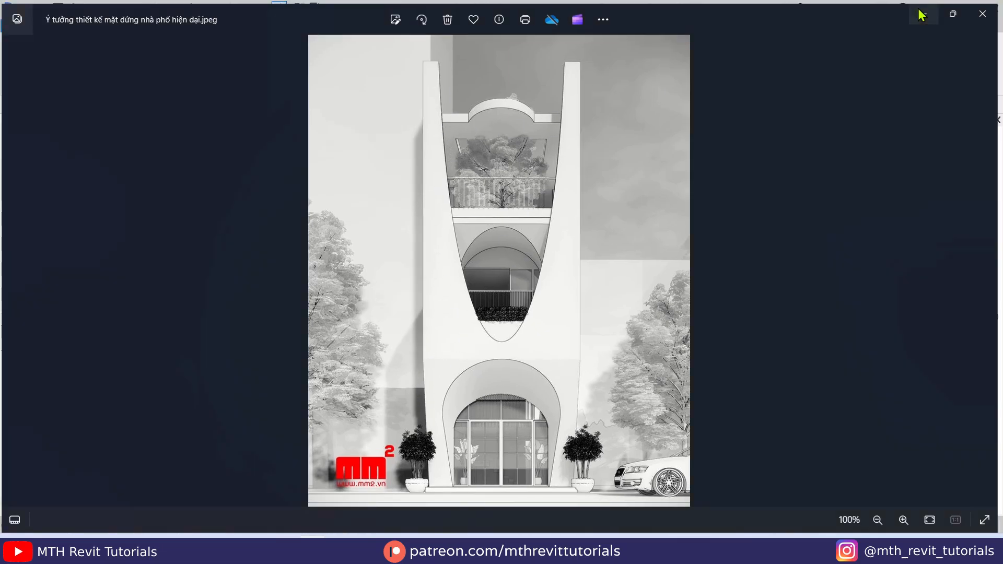
double_click(915, 350)
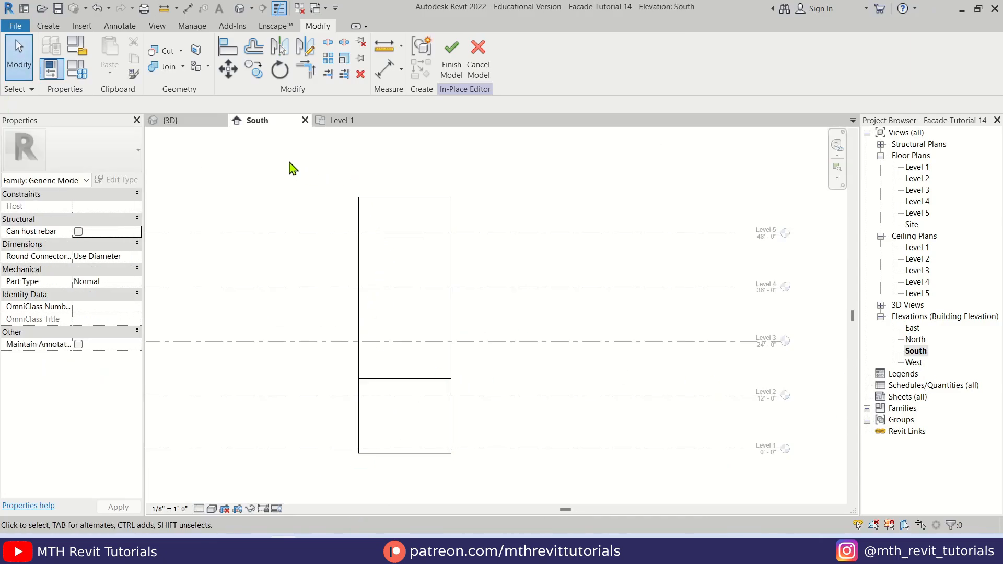
left_click(48, 27)
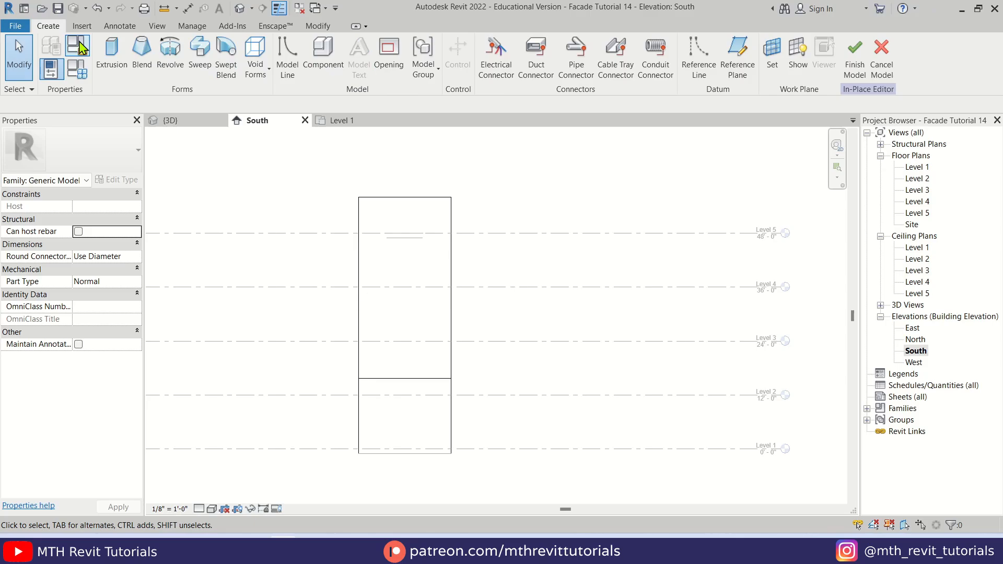
left_click(256, 79)
left_click(282, 97)
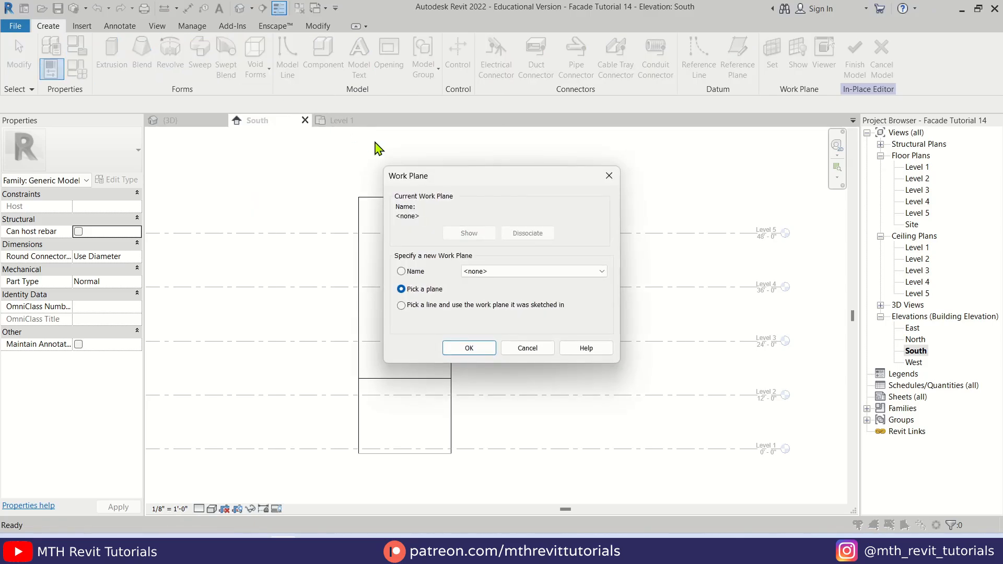
left_click(543, 271)
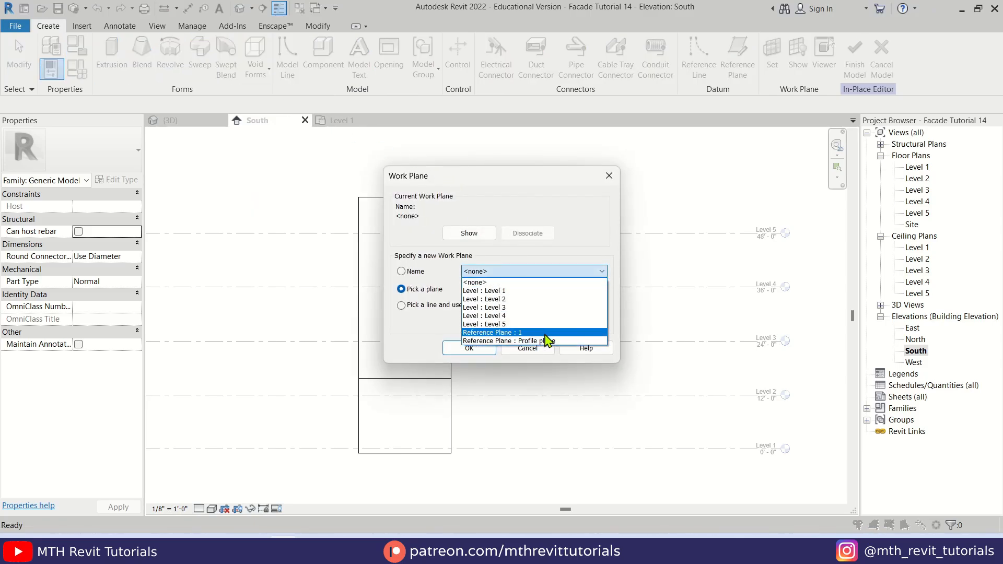
left_click(532, 333)
left_click(469, 348)
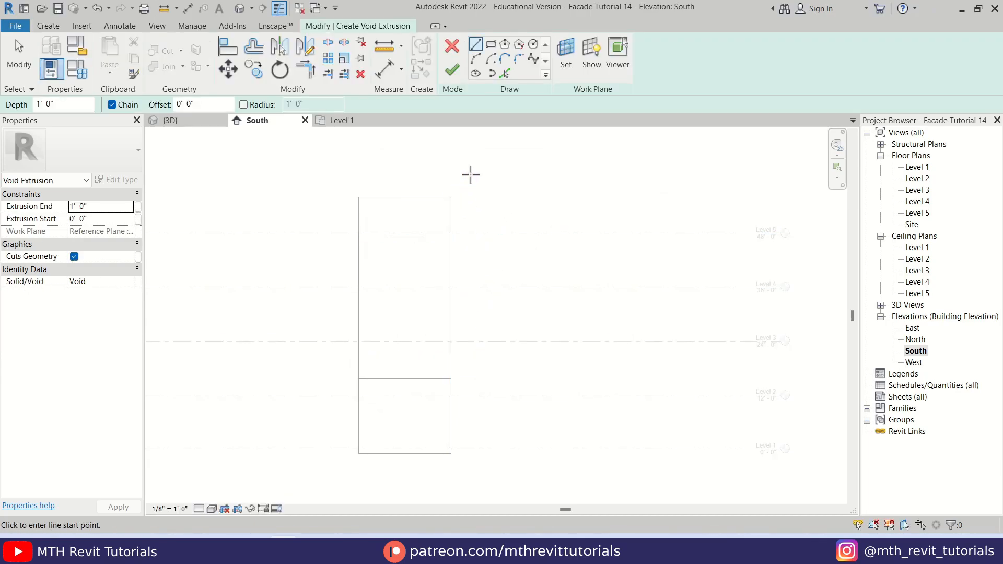
Step: Draw an ellipse centred on the block's top edge, with 7' 6" horizontal and 36' vertical half-axes, and finish the void extrusion
left_click(476, 75)
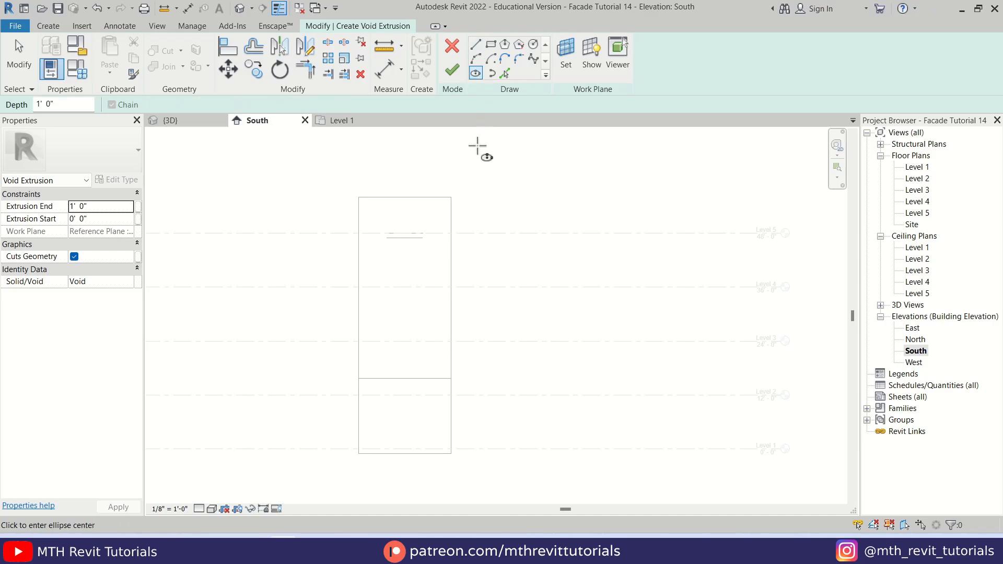
left_click(404, 197)
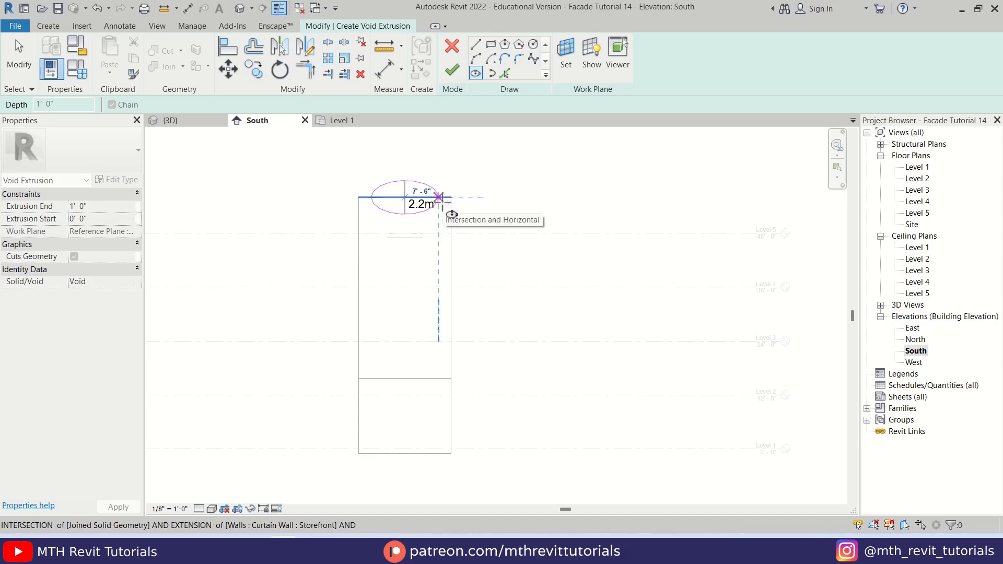
left_click(441, 203)
scroll(419, 172, "down", 3)
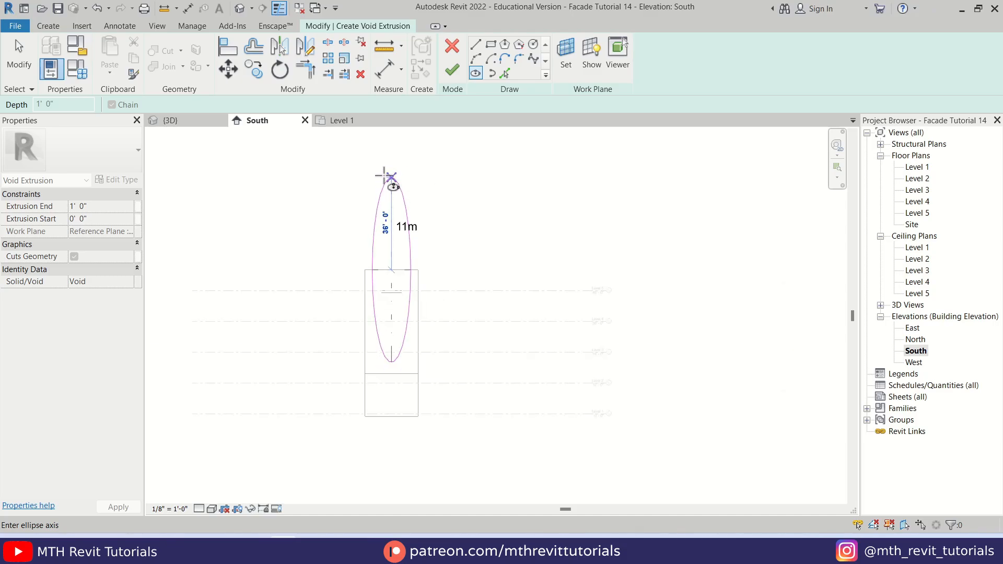
key("Return")
key("Escape")
key("Escape")
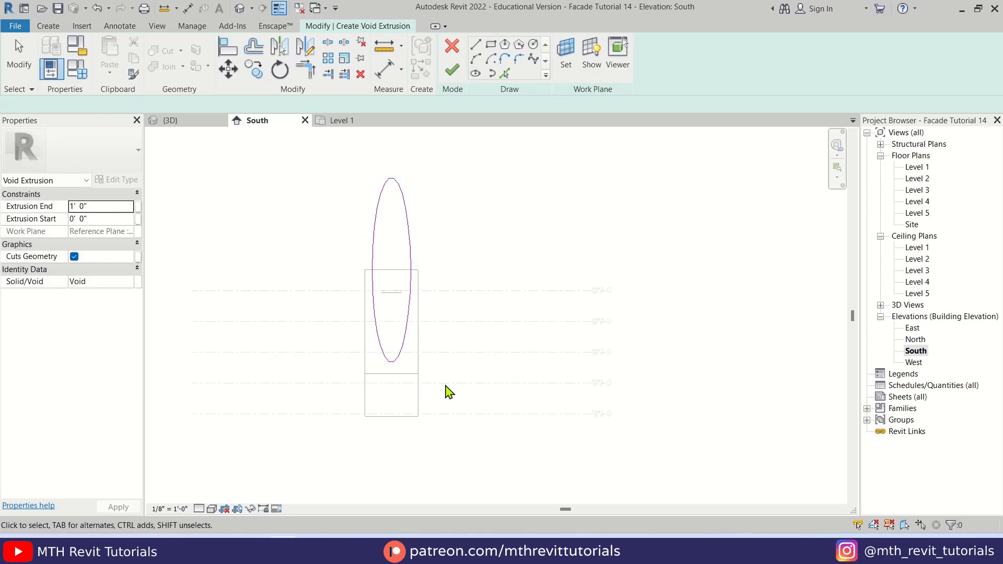
left_click(452, 71)
Step: Stretch the elliptical void outward in the 3D view so it cuts through the full depth of the facade block
left_click(238, 9)
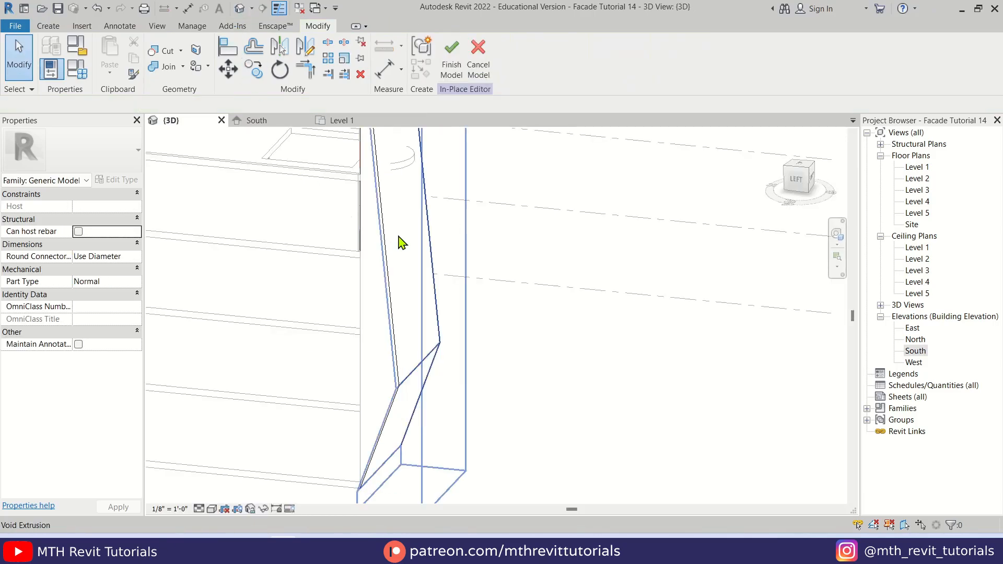
scroll(441, 352, "down", 2)
left_click(407, 190)
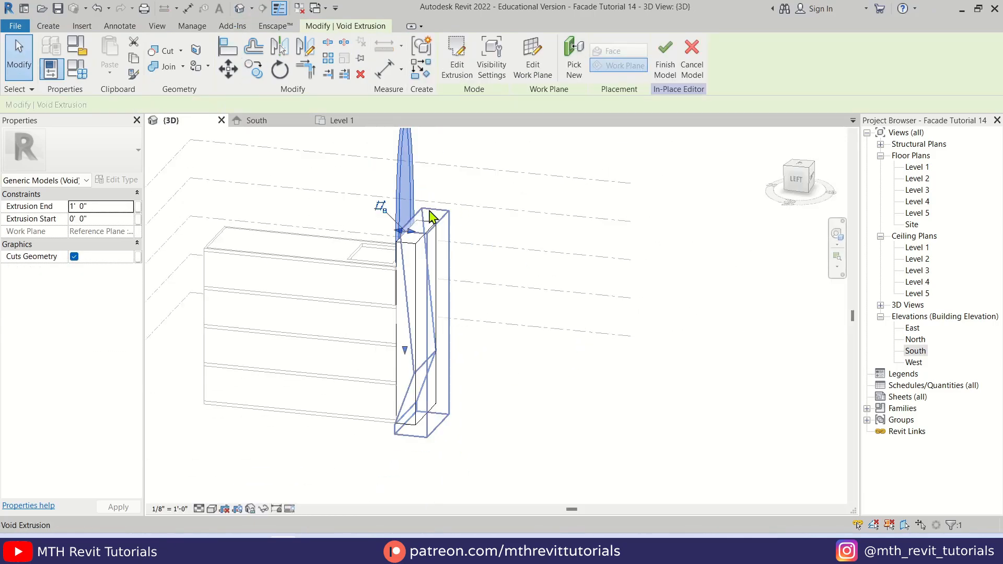
scroll(412, 230, "up", 2)
left_click_drag(409, 235, 600, 331)
left_click(600, 332)
scroll(464, 256, "down", 3)
middle_click_drag(464, 256, 396, 273, "shift")
scroll(398, 280, "up", 3)
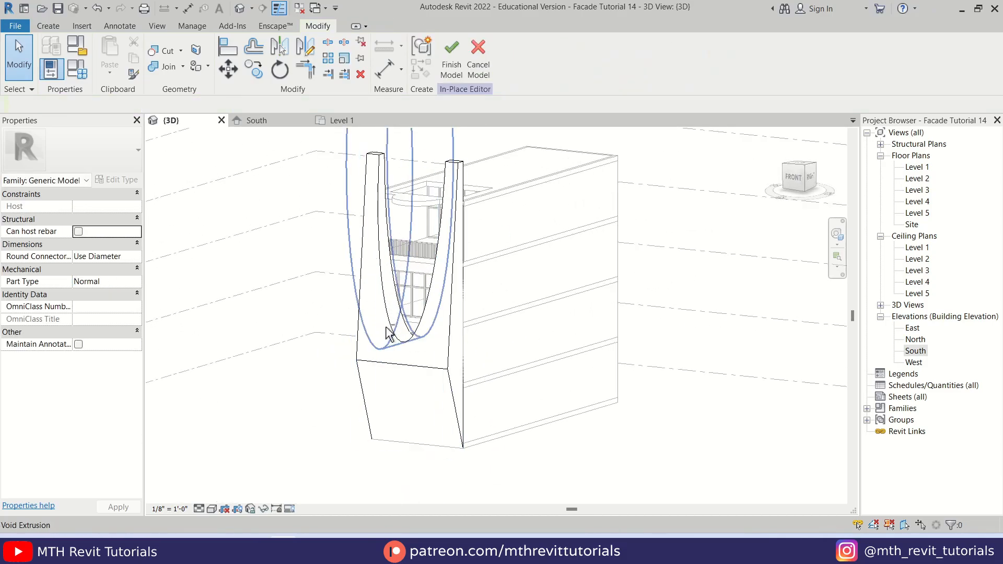
middle_click_drag(385, 336, 546, 423, "shift")
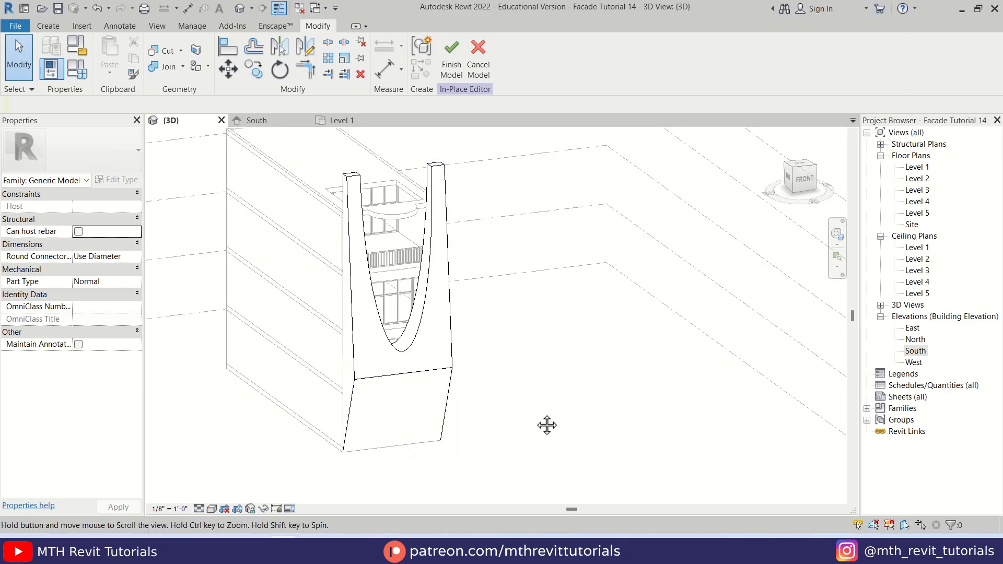
Step: Check the arch behind the opening in the reference image and start a solid extrusion on Reference Plane : 1 in the South elevation
scroll(497, 359, "up", 4)
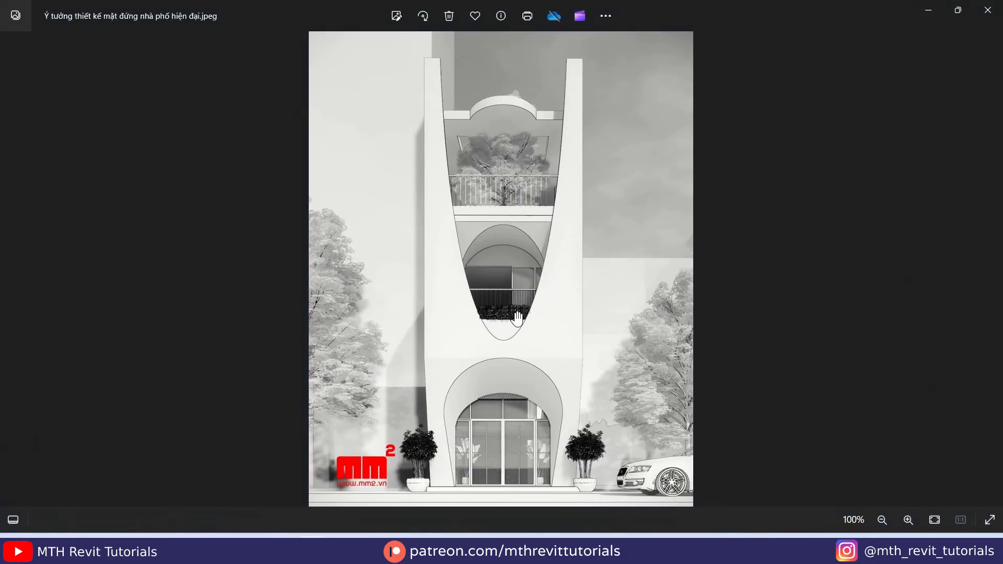
scroll(454, 146, "up", 3)
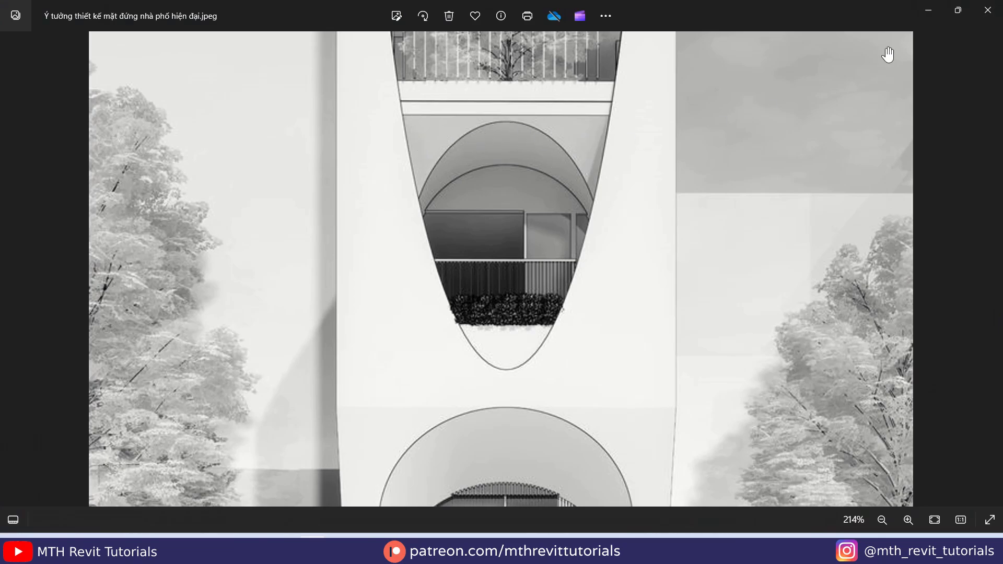
left_click(929, 14)
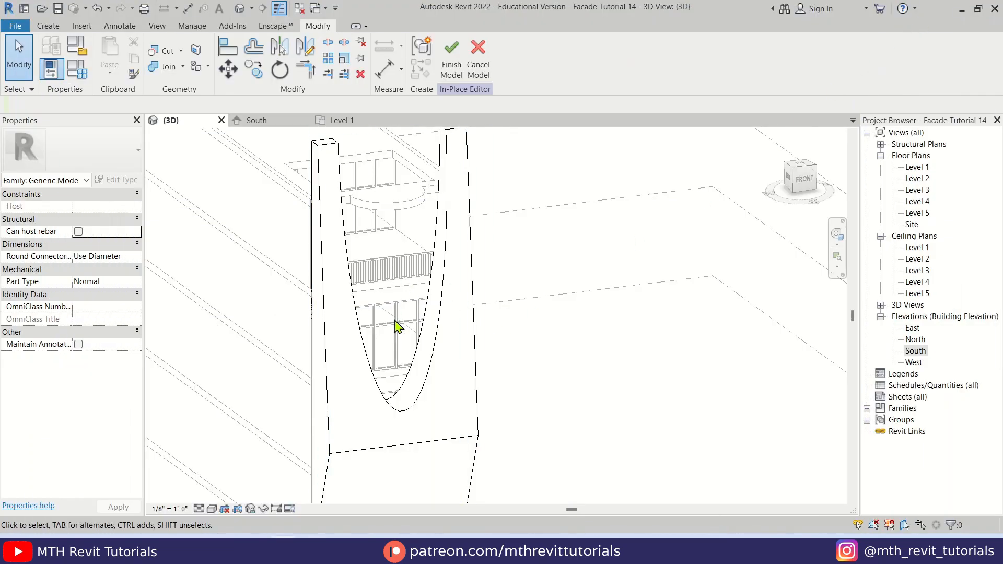
double_click(915, 350)
scroll(369, 314, "up", 5)
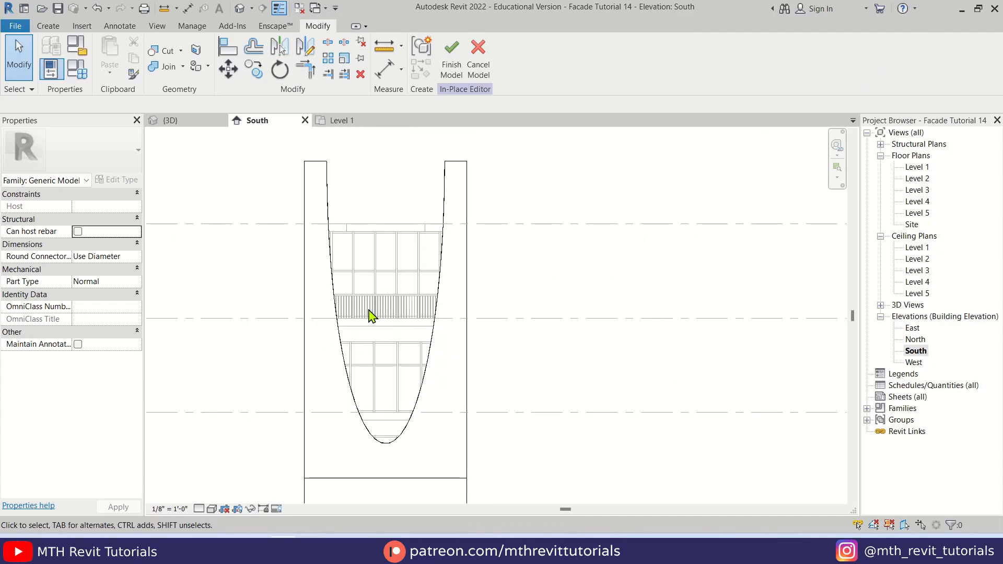
left_click(49, 26)
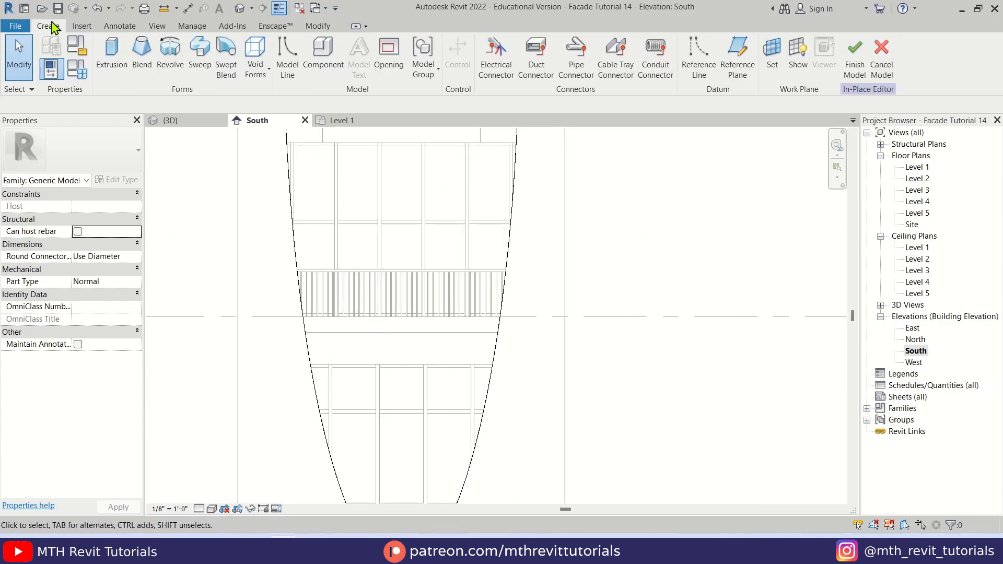
left_click(107, 63)
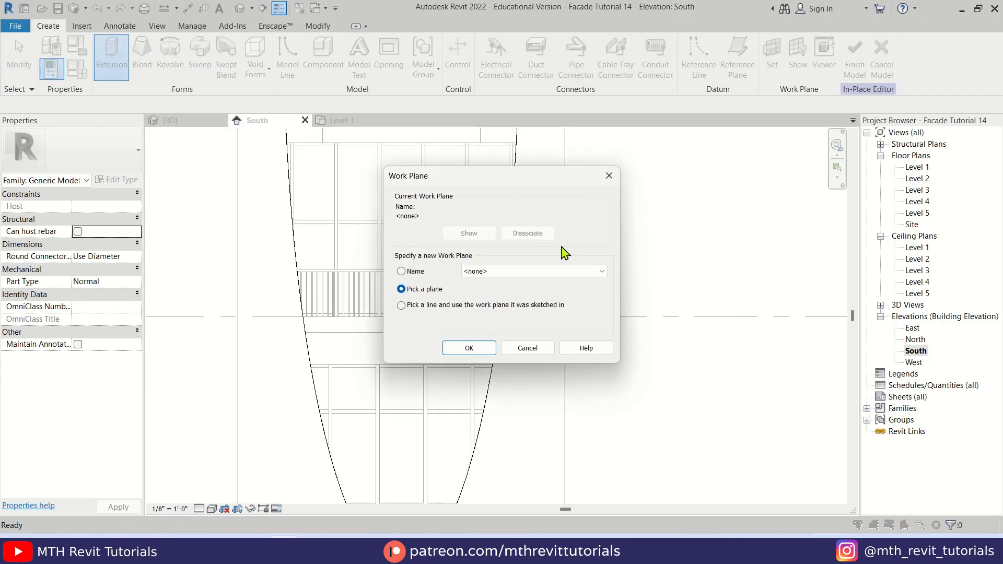
left_click(587, 271)
left_click(531, 332)
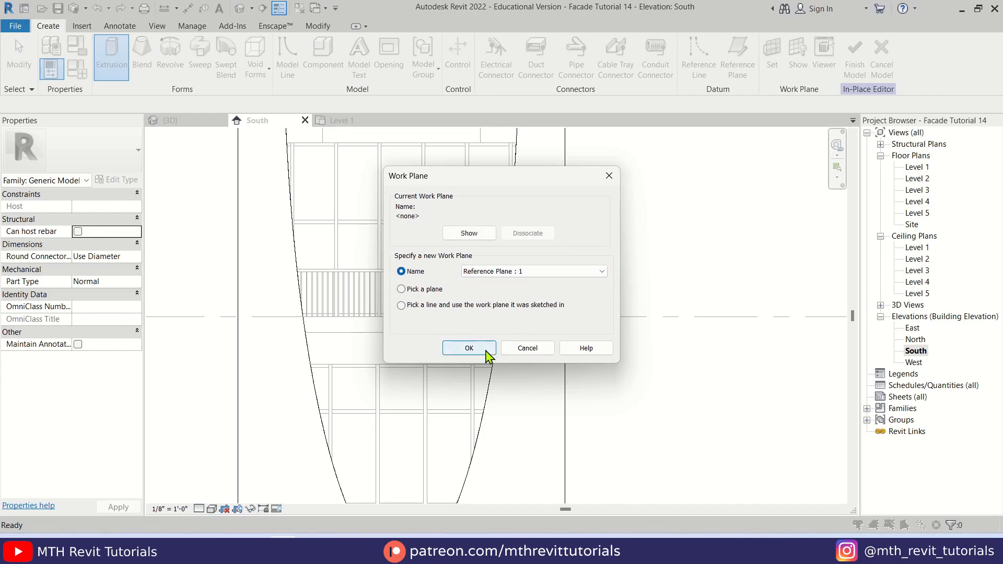
left_click(470, 348)
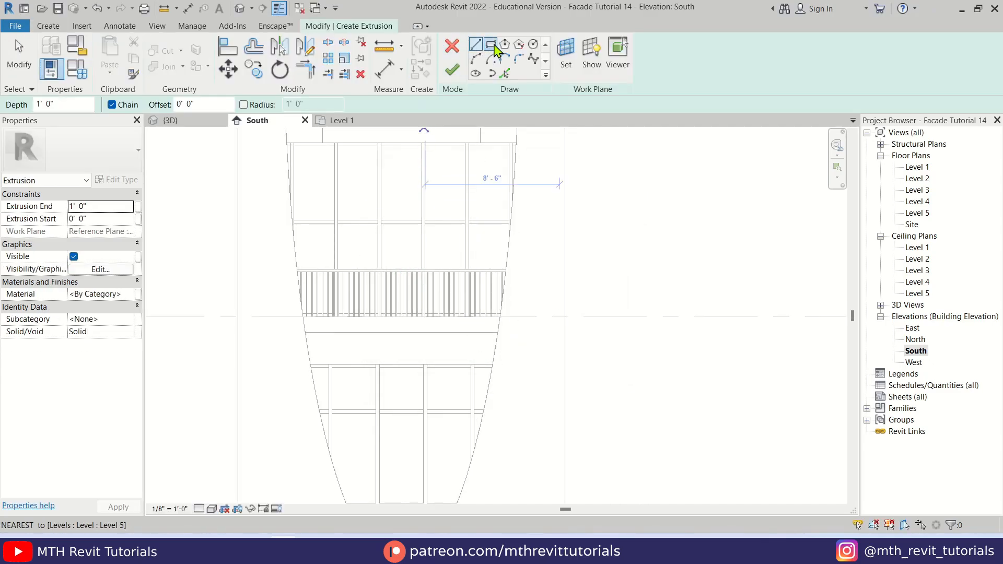
Step: Draw a 20' 8" by 11' rectangle across the block's width, from the slab's underside down to the level line below
left_click(238, 334)
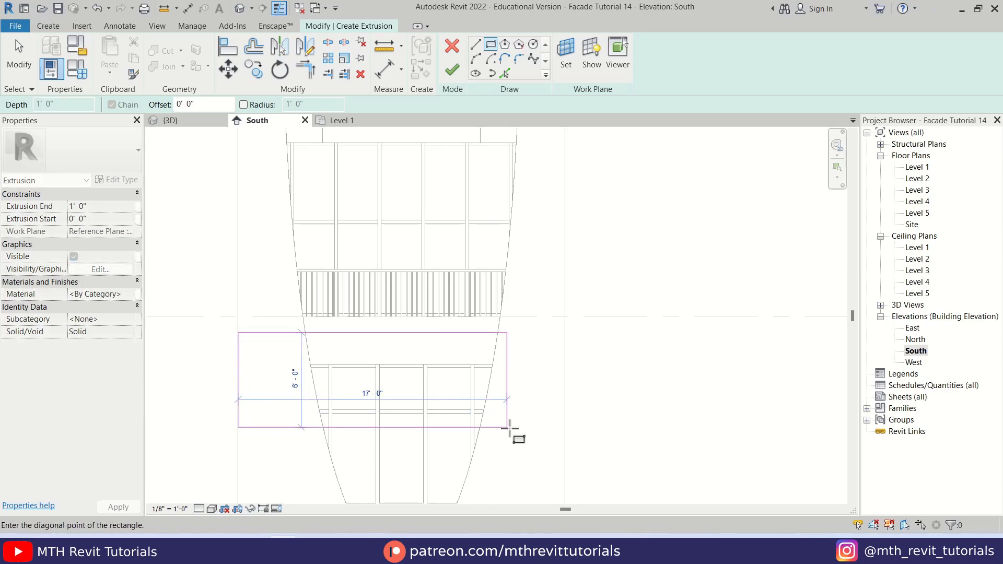
middle_click_drag(515, 430, 533, 338)
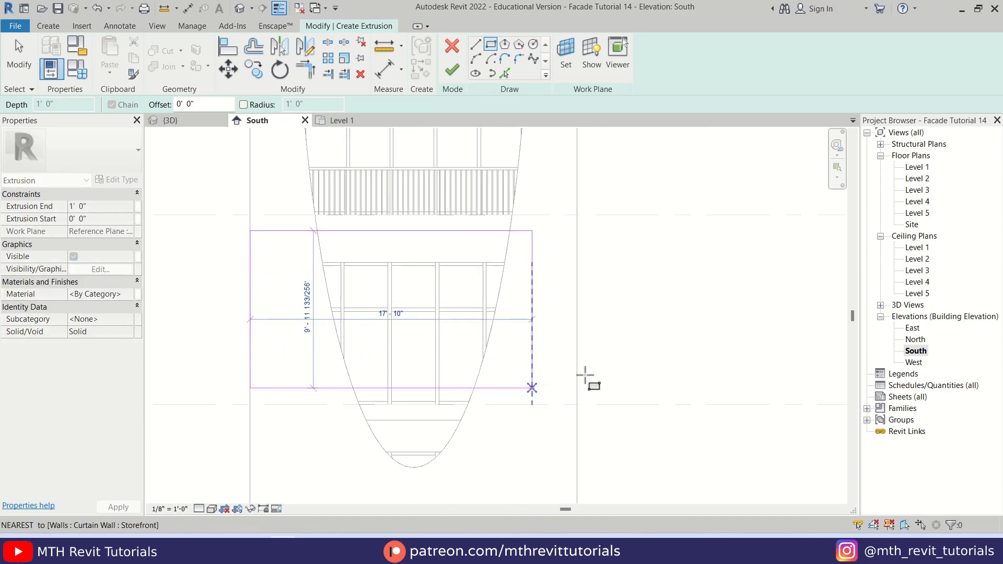
left_click(578, 404)
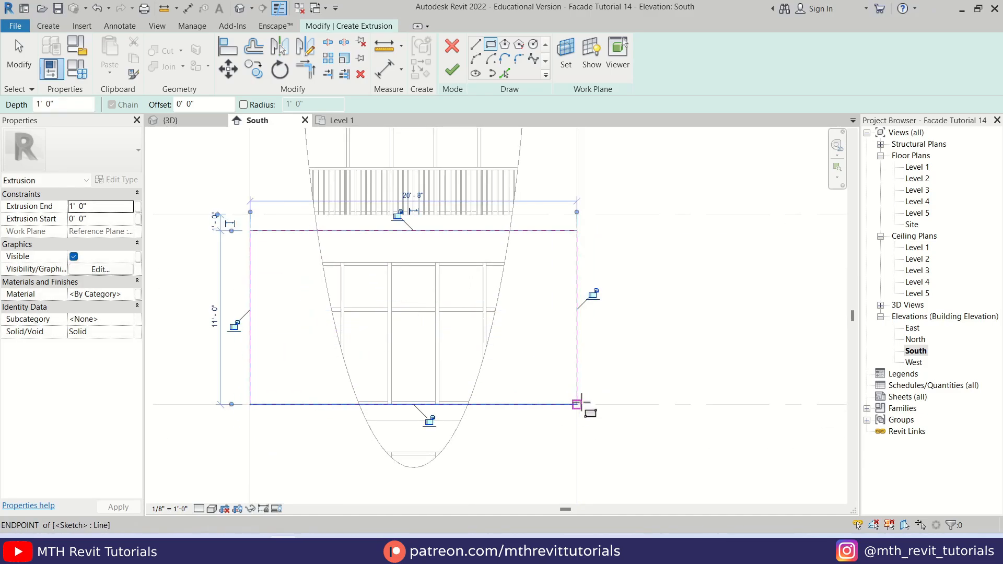
Step: Draw an arch inside the rectangle between the opening's two curved edges at the window transom, peaking just below the rectangle's upper edge
left_click(477, 61)
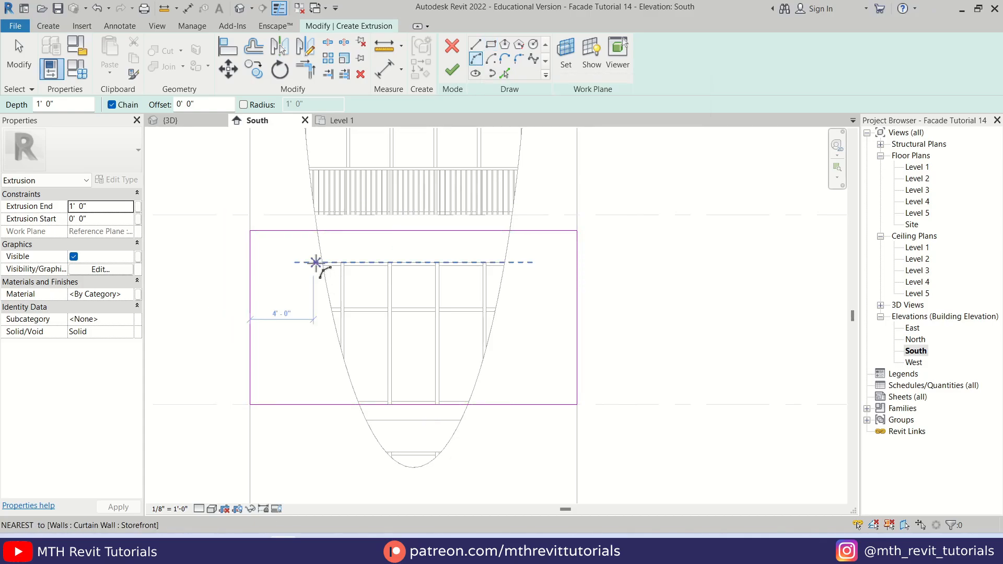
left_click(329, 313)
left_click(494, 312)
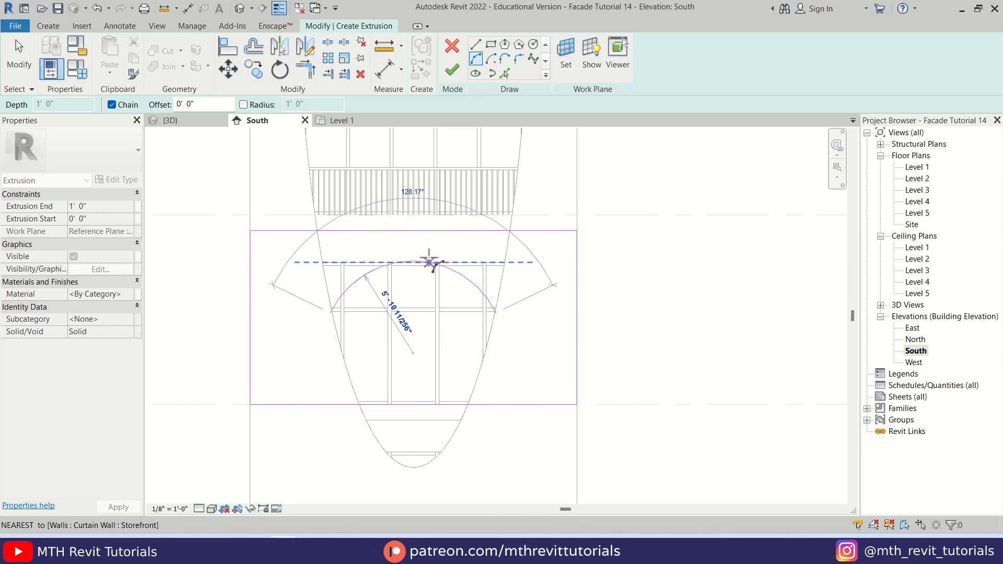
left_click(406, 247)
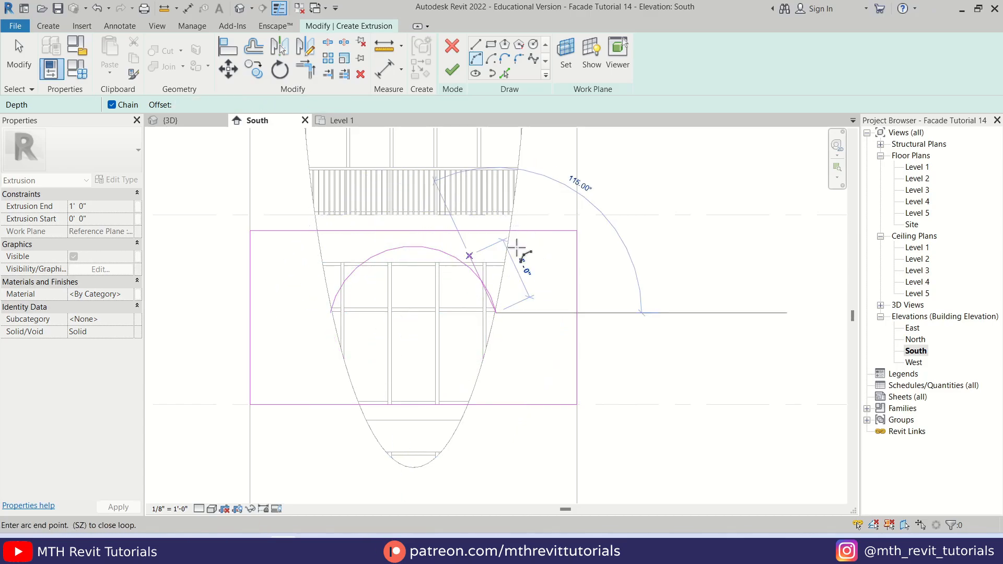
Step: Connect both ends of the arch to the rectangle's sides with horizontal lines
left_click(476, 44)
left_click(578, 312)
key("Escape")
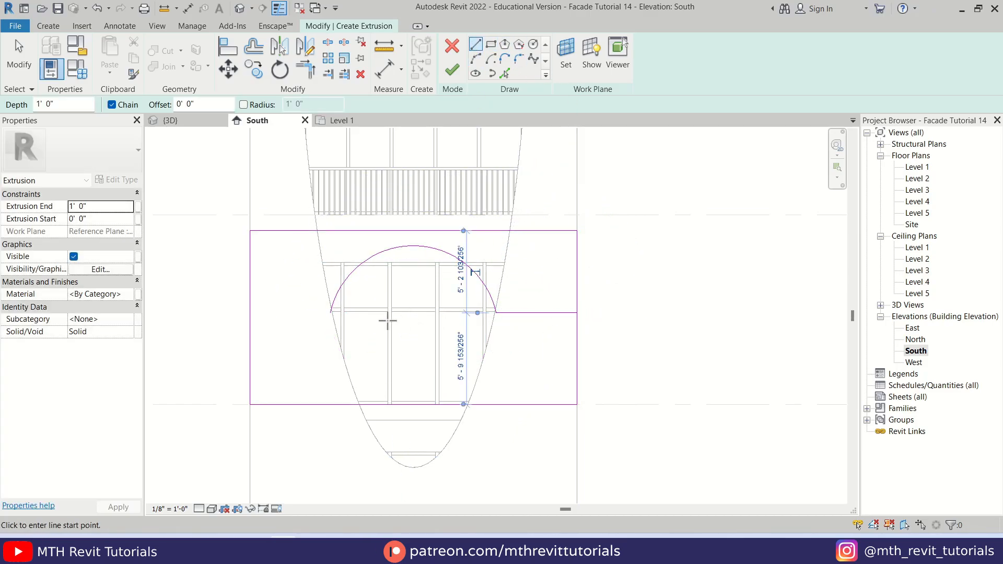
left_click(330, 312)
left_click(250, 313)
key("Escape")
key("Escape")
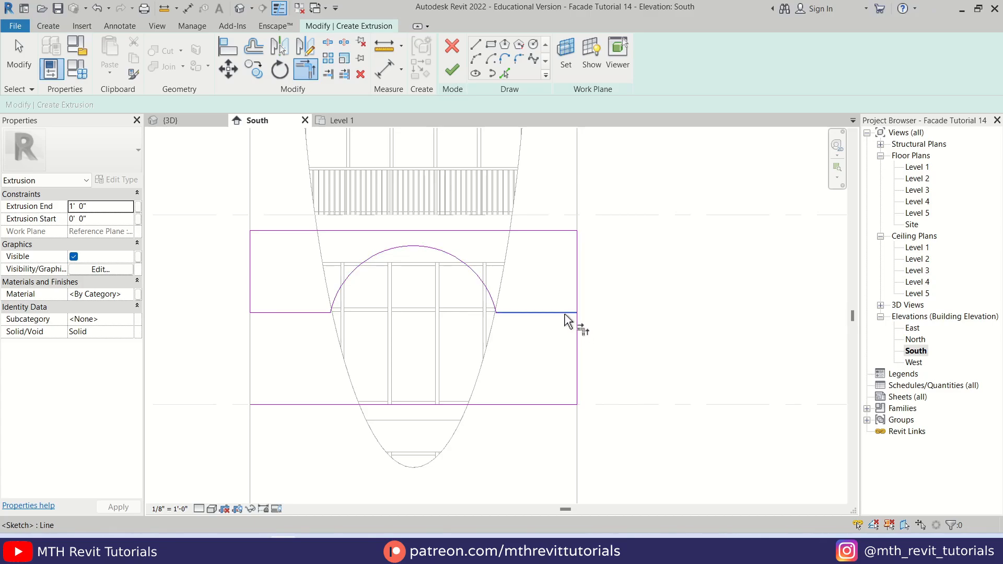
Step: Remove the leftover rectangle lines below the arch's horizontal ends and finish the solid extrusion
key("Escape")
left_click(541, 405)
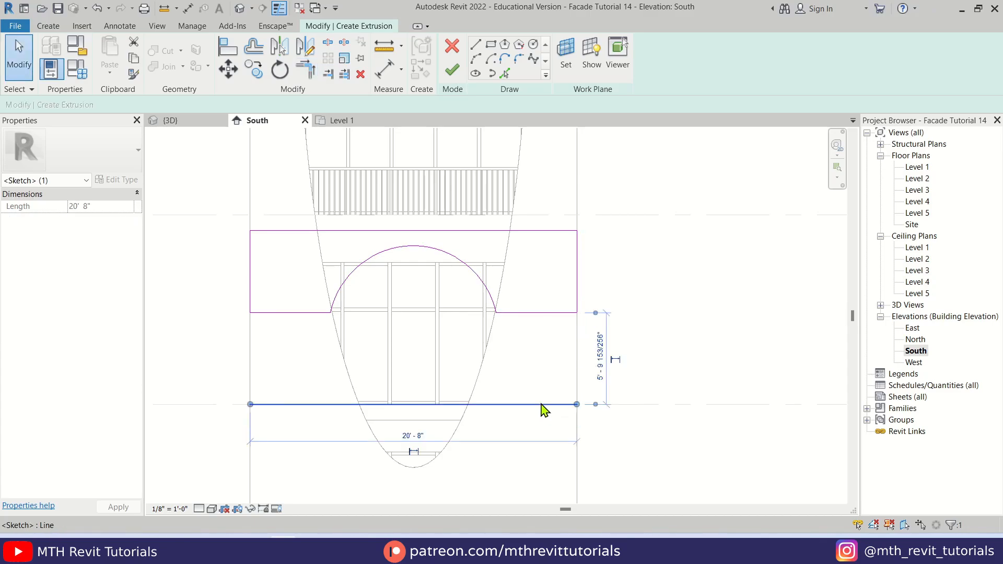
key("Delete")
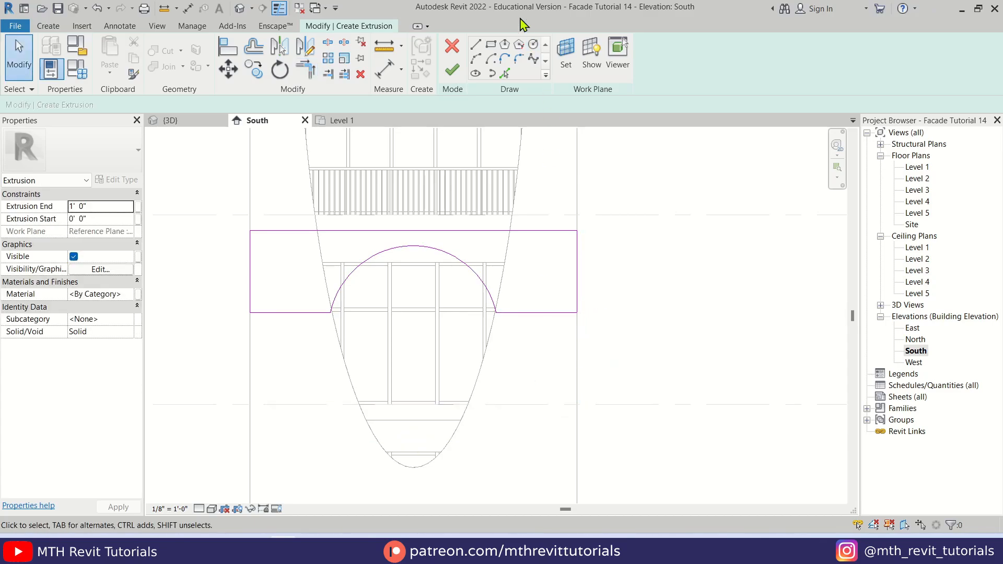
left_click(454, 69)
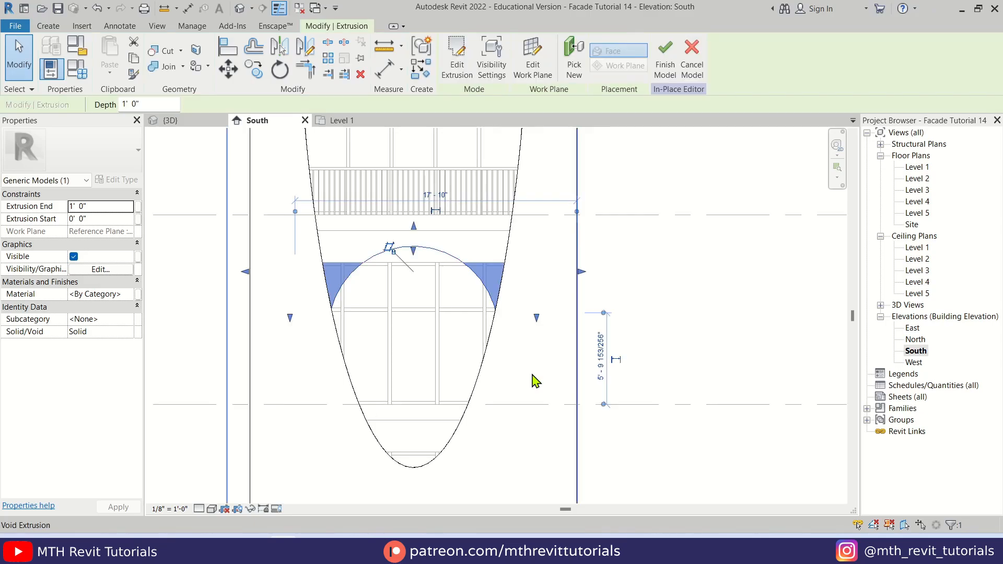
Step: In the 3D view, stretch the arched solid's front face outward beyond the sloping front of the facade block
left_click(240, 16)
middle_click_drag(415, 352, 355, 376, "shift")
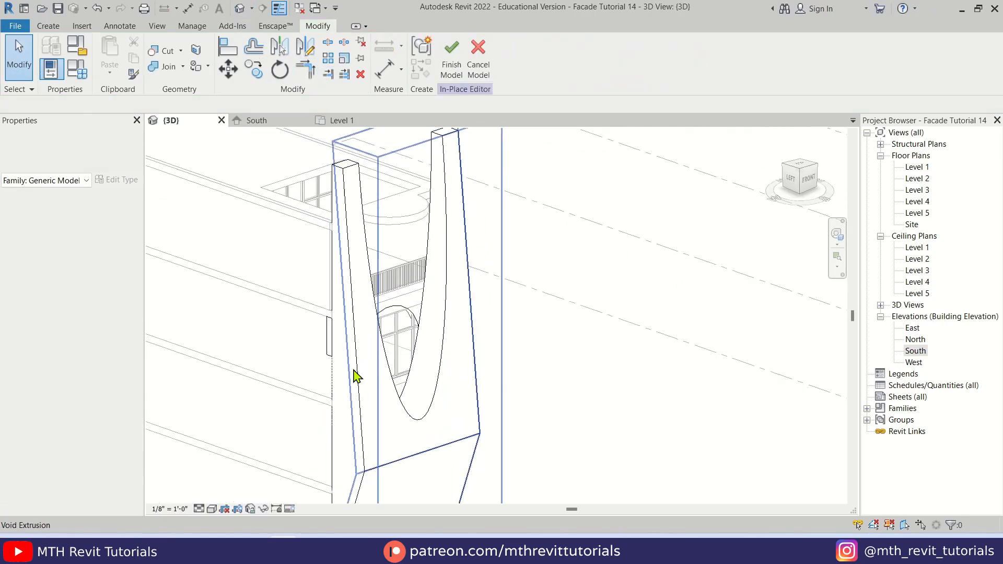
scroll(337, 356, "up", 2)
left_click(334, 346)
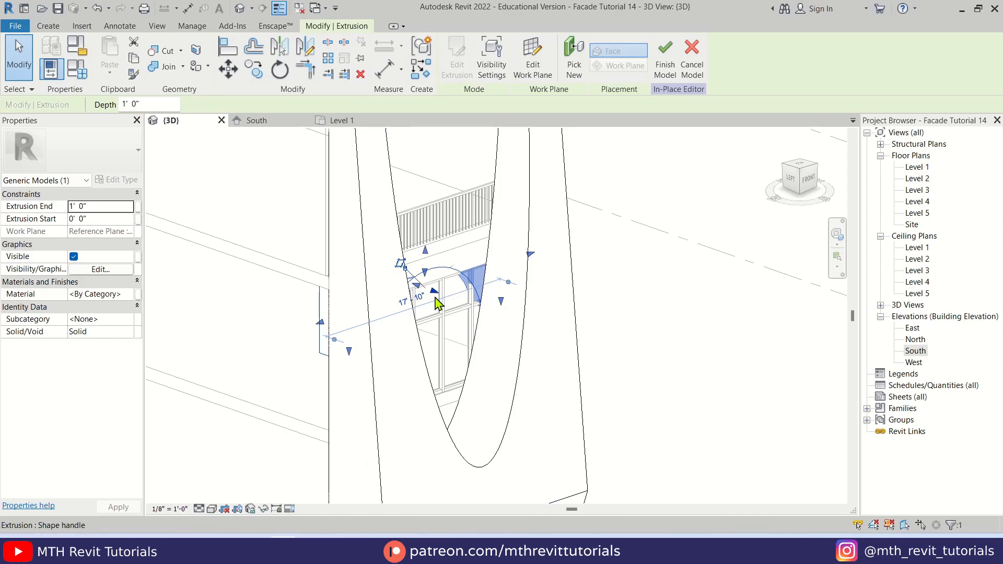
middle_click_drag(437, 303, 600, 293, "shift")
left_click(660, 343)
Step: From the left side view, pull the arched solid's back face to the building's front wall line
left_click(808, 178)
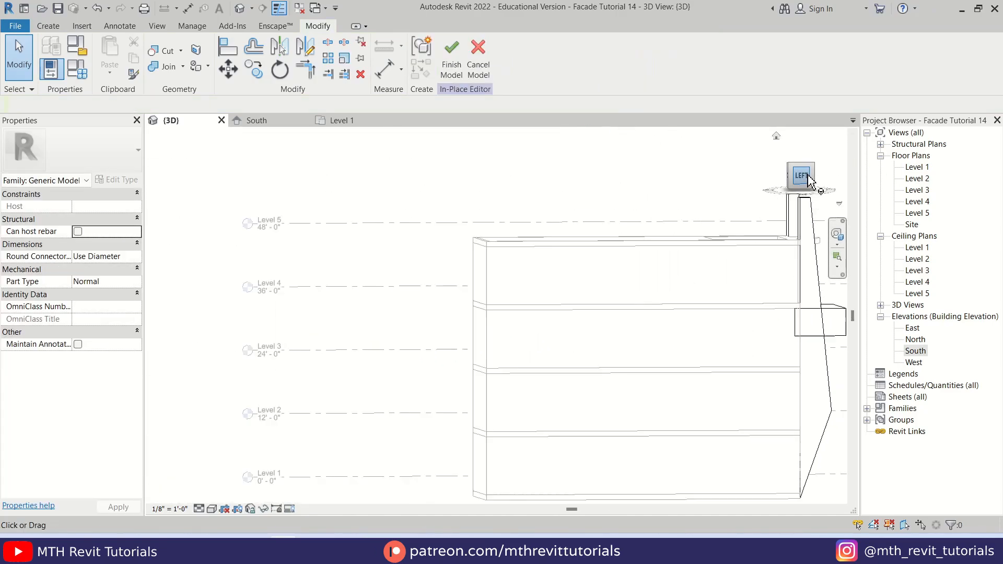
scroll(609, 303, "up", 5)
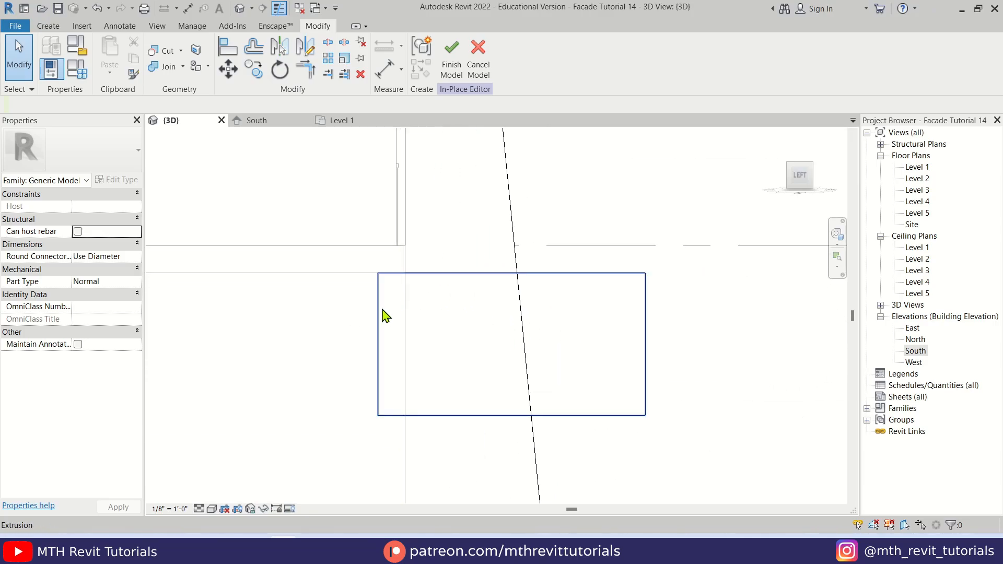
left_click(384, 315)
left_click_drag(381, 352, 406, 351)
left_click(582, 191)
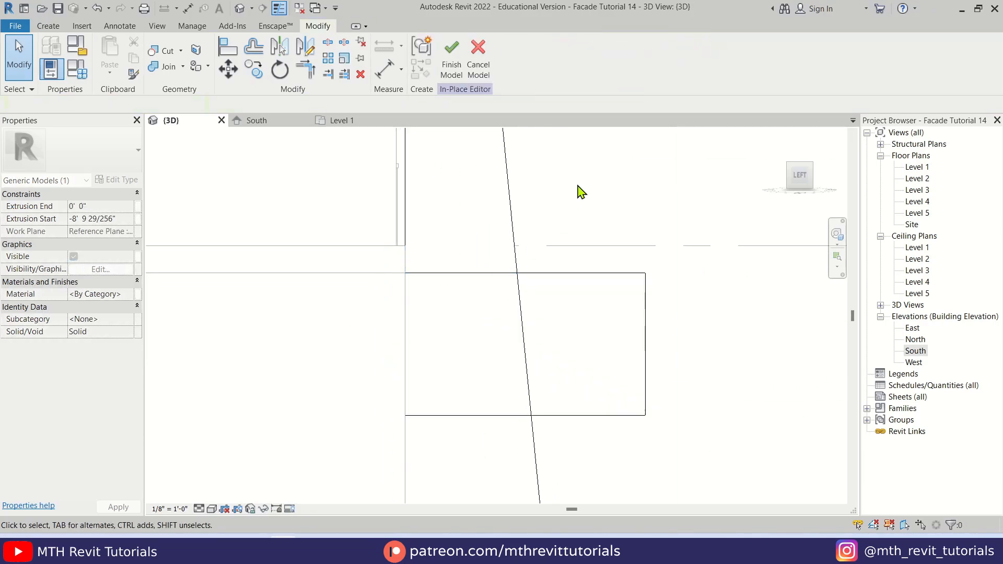
Step: Start a void extrusion in the right side view and set its work plane by picking the building's side wall face
scroll(589, 291, "down", 3)
middle_click_drag(589, 291, 795, 208, "shift")
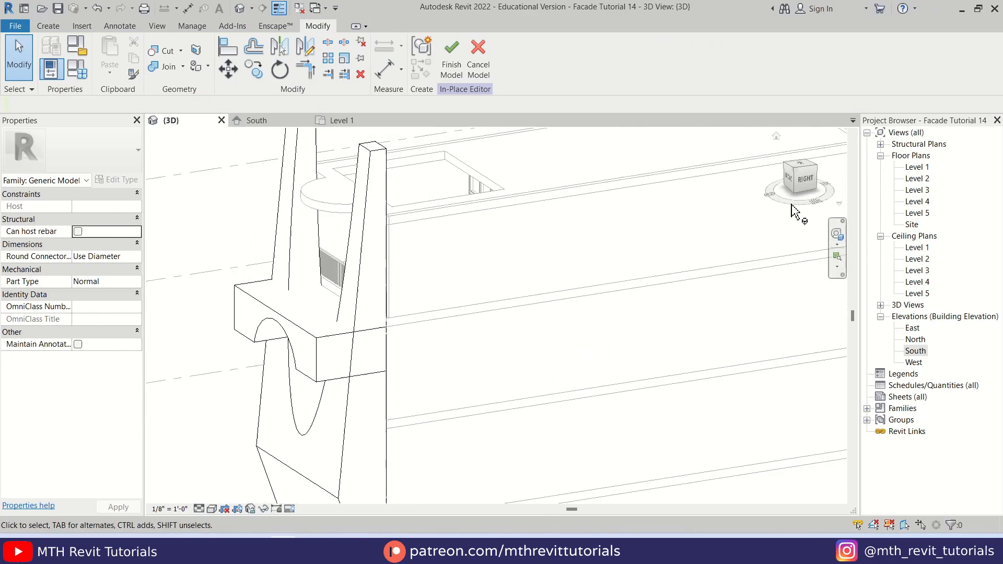
left_click(805, 180)
scroll(412, 336, "up", 5)
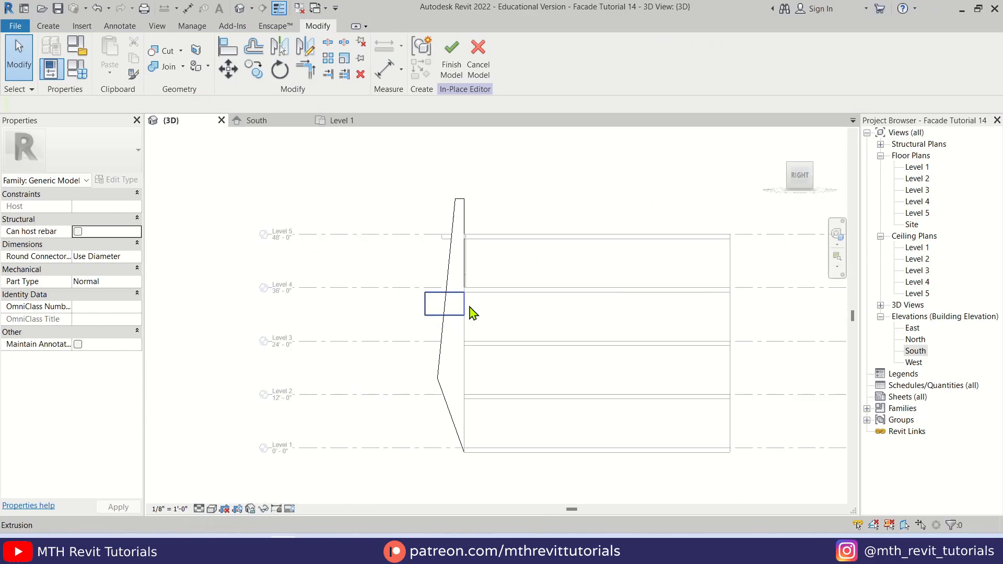
scroll(495, 304, "up", 3)
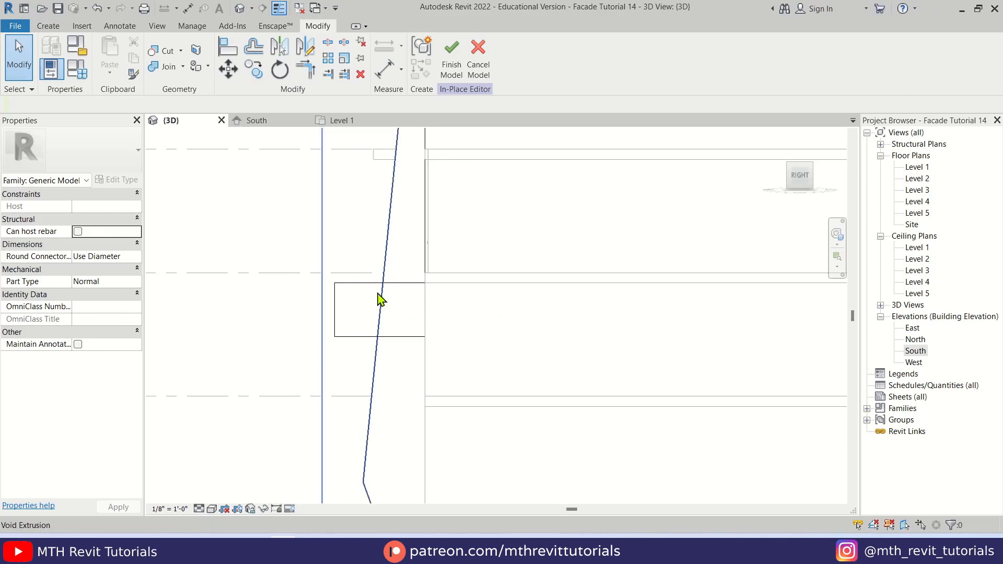
left_click(48, 26)
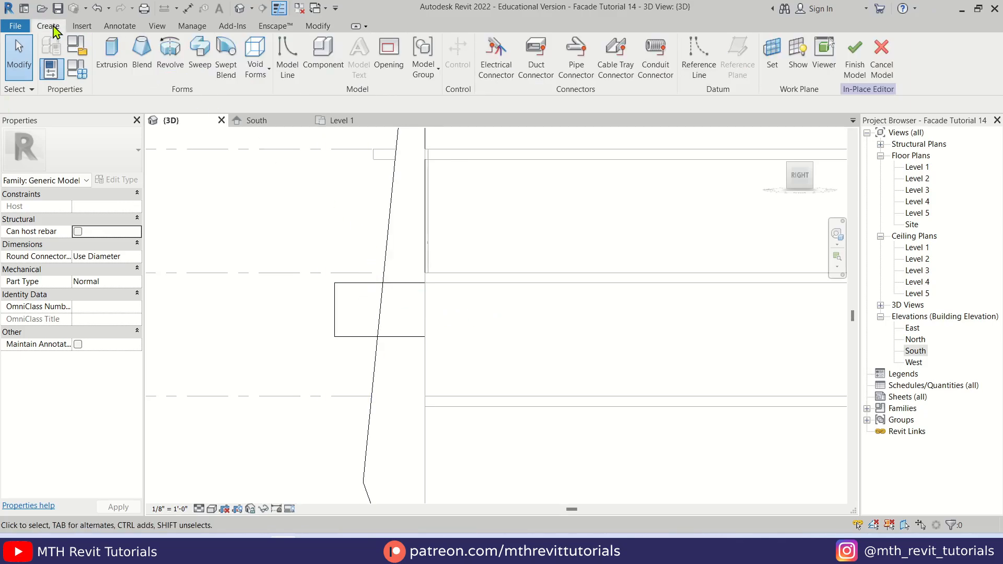
left_click(255, 58)
left_click(288, 95)
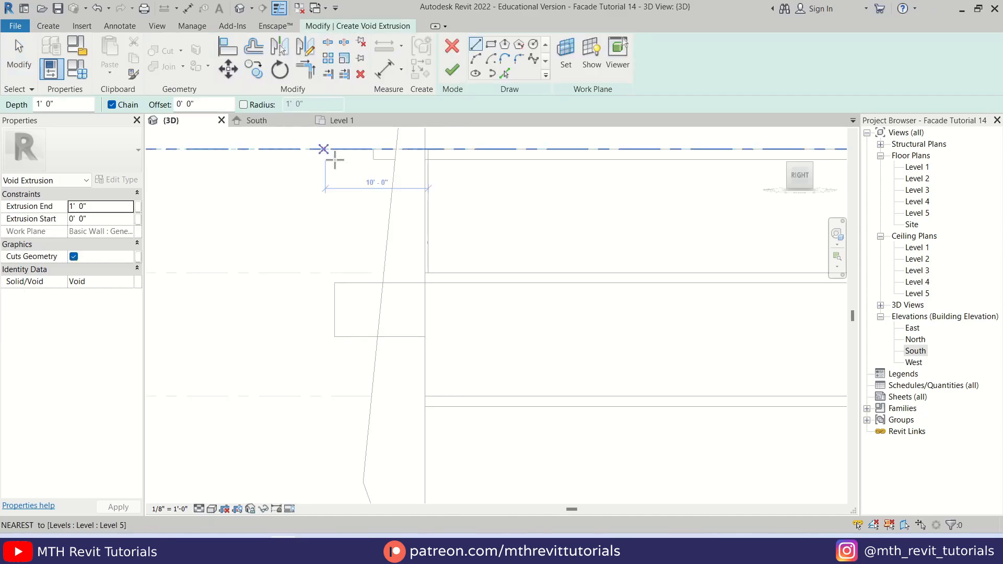
left_click(566, 68)
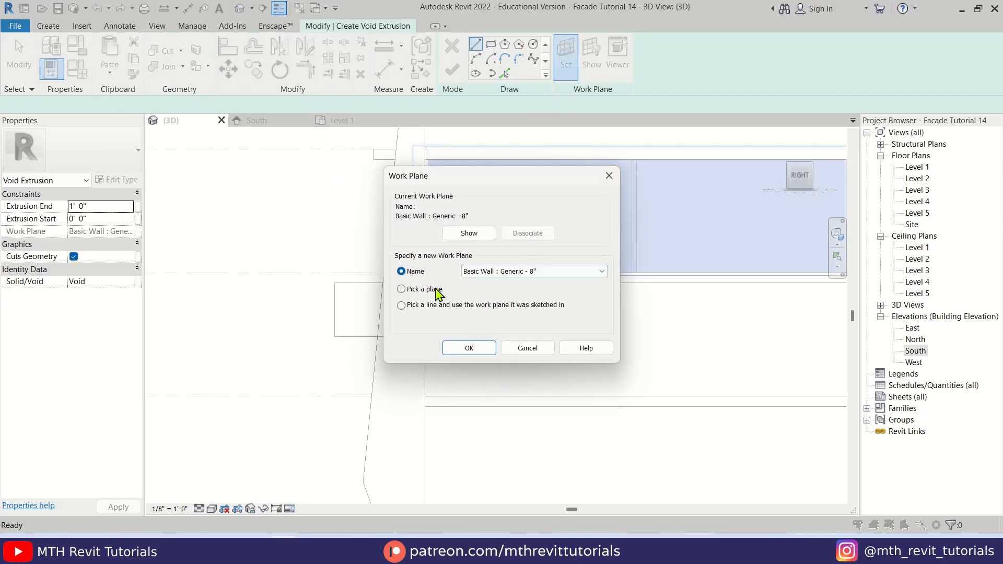
left_click(469, 348)
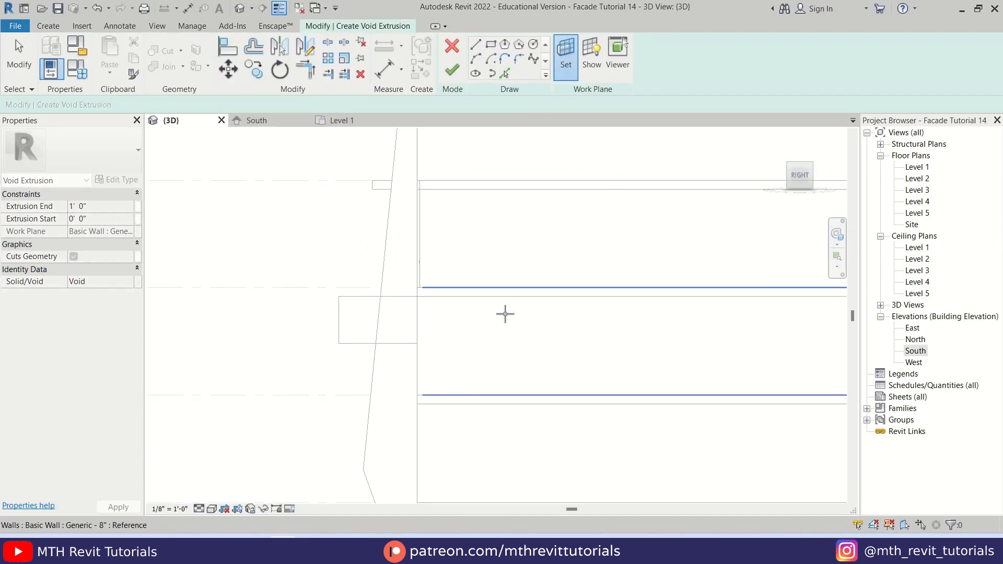
left_click(485, 266)
scroll(387, 324, "up", 3)
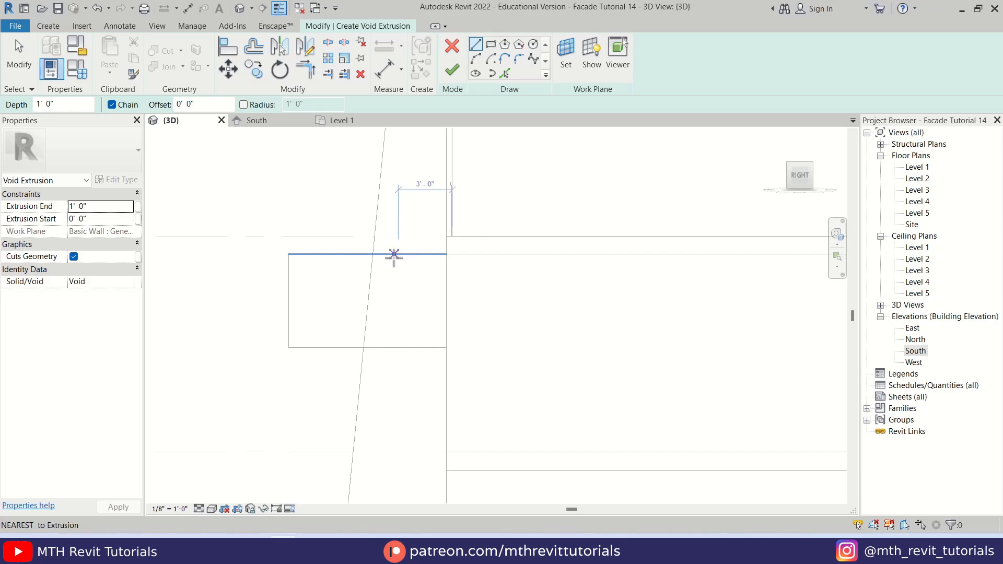
Step: Sketch the void profile around the arched solid's front, with a slanted back line, a short angled lower corner and an upper edge on the level line
left_click(394, 254)
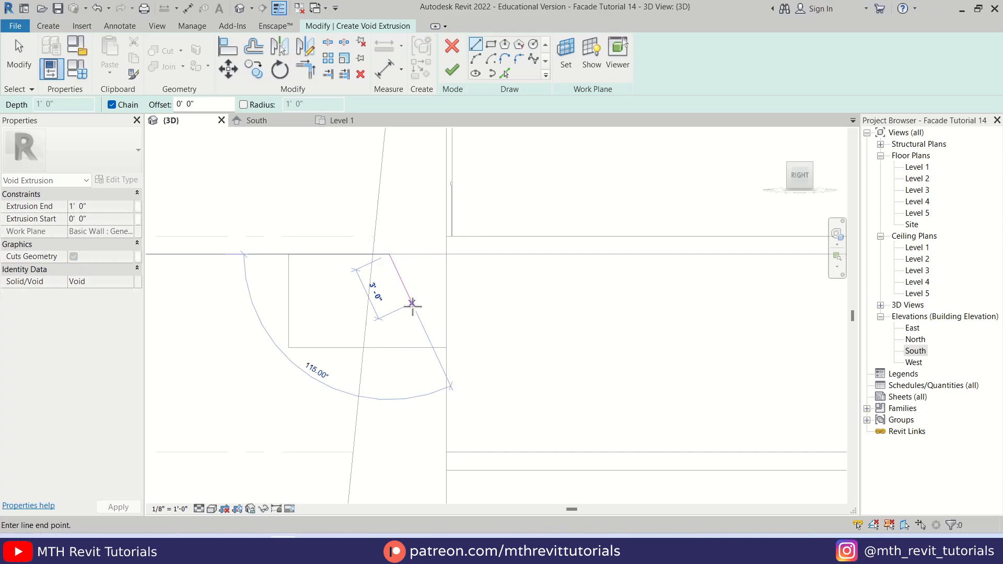
left_click(427, 348)
left_click(414, 371)
left_click(261, 371)
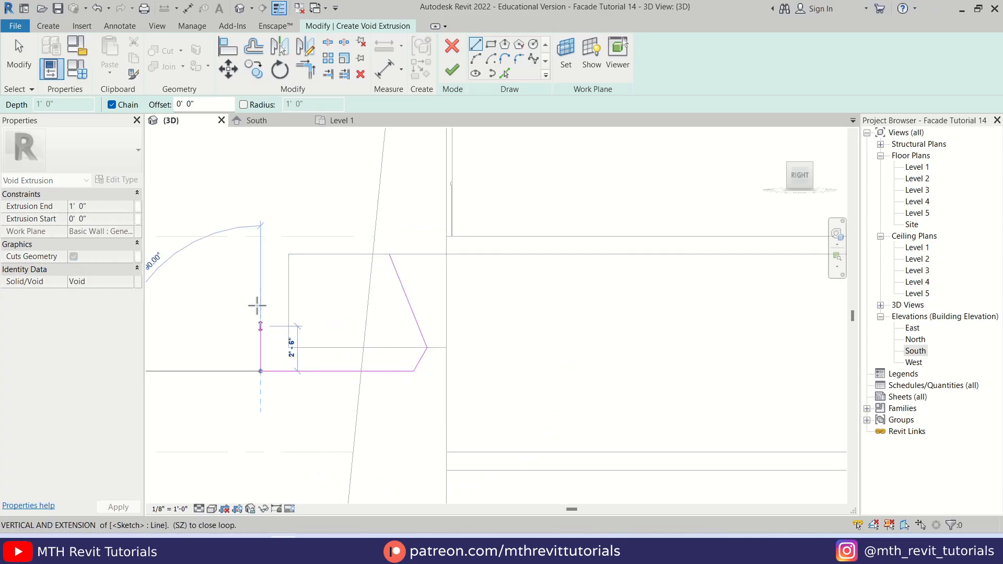
left_click(260, 236)
left_click(374, 236)
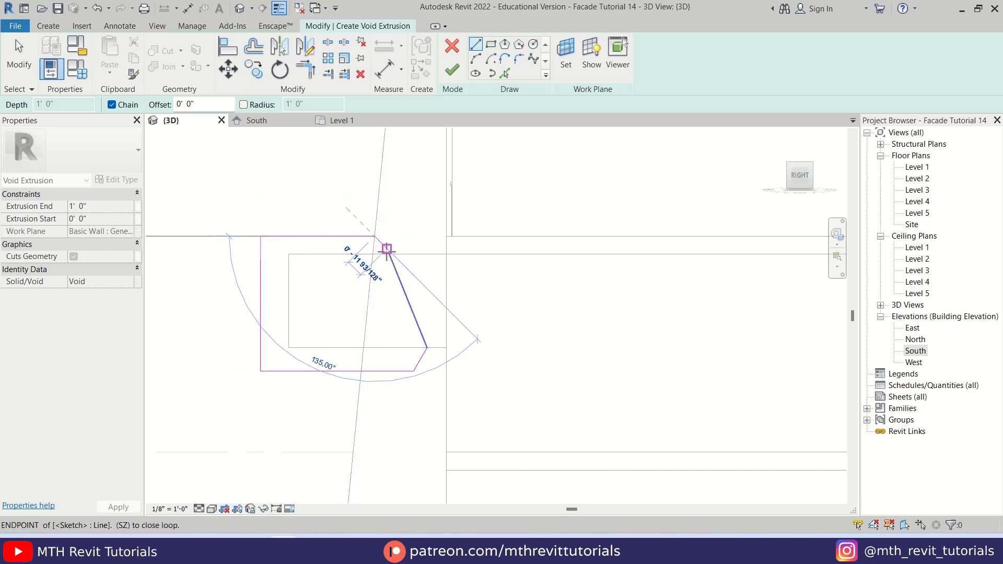
Step: Trim the upper horizontal line and the slanted line into a closed corner and finish the void extrusion
left_click(387, 248)
key("Escape")
left_click(383, 236)
key("Escape")
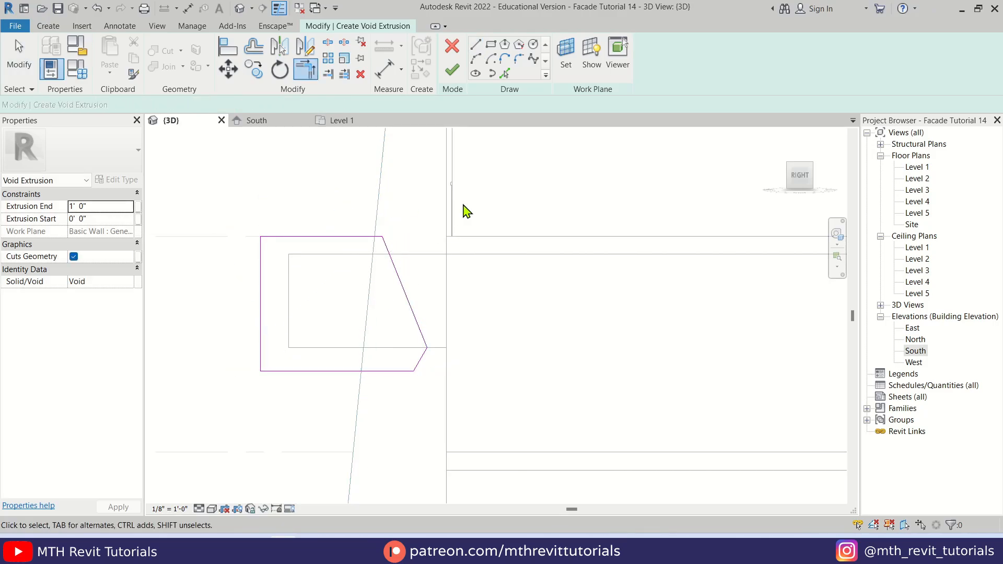
left_click(453, 70)
Step: Stretch the void extrusion across the full facade width, extending it past both sides of the block
middle_click_drag(421, 306, 636, 394, "shift")
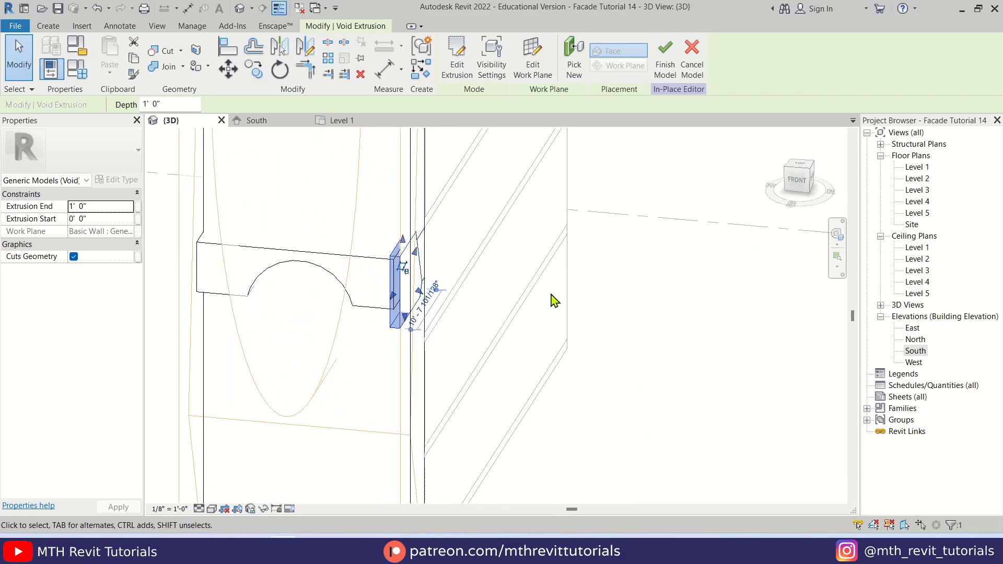
left_click(665, 287)
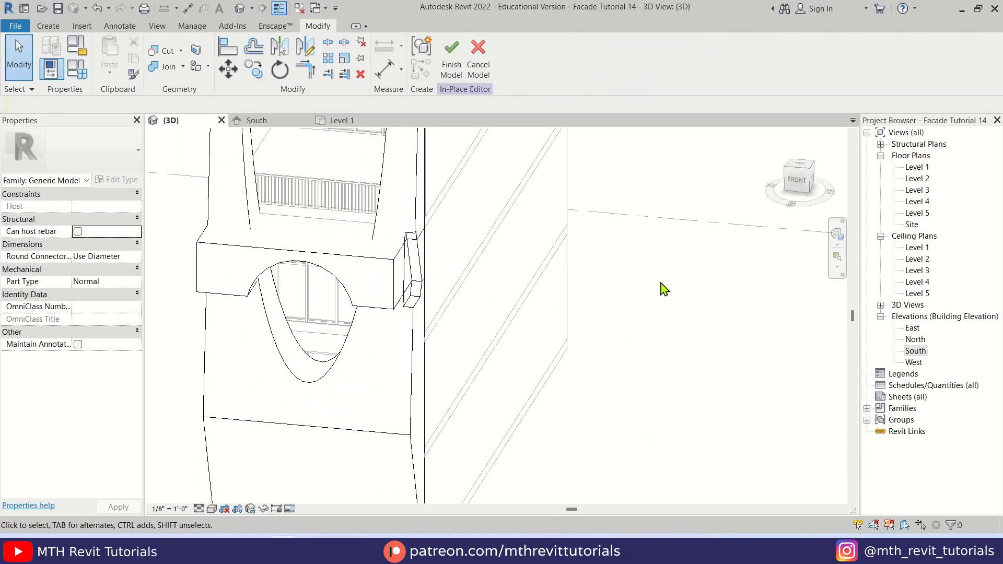
left_click(398, 268)
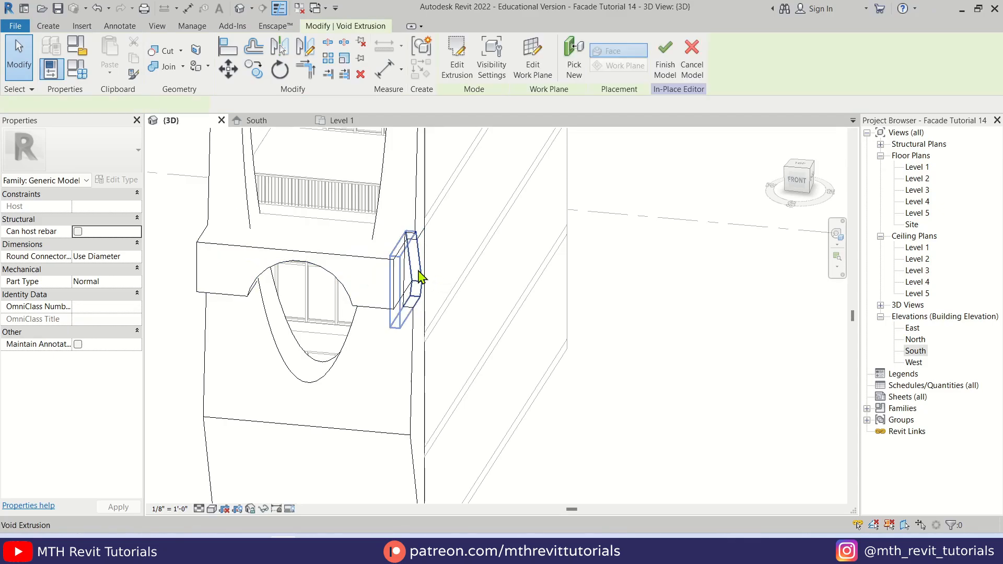
left_click_drag(397, 288, 453, 290)
left_click_drag(183, 262, 165, 262)
left_click(576, 380)
scroll(585, 379, "down", 5)
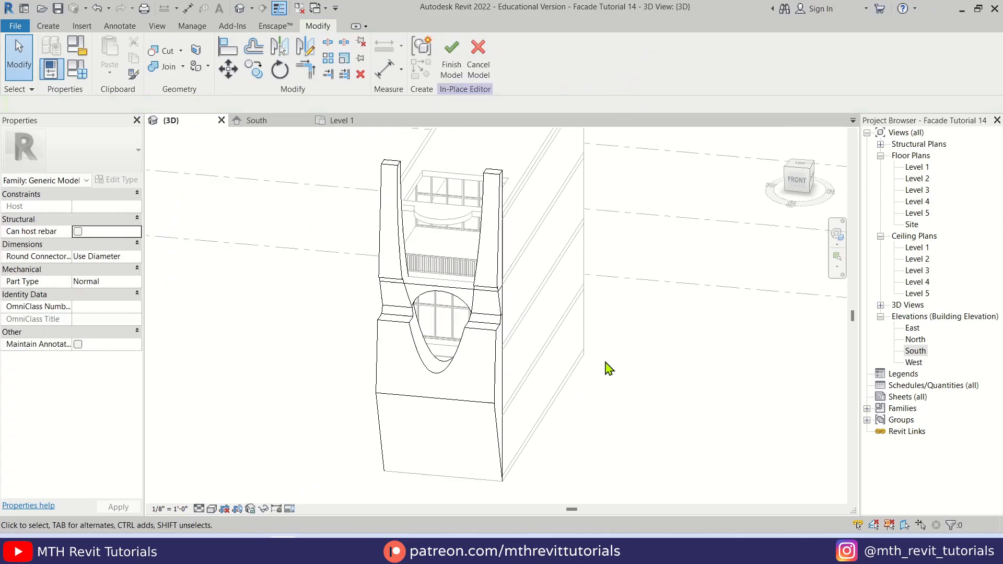
Step: Uncut the main facade block from the new slanted void so that it cuts only the arched solid
middle_click_drag(605, 365, 424, 342, "shift")
scroll(425, 342, "up", 5)
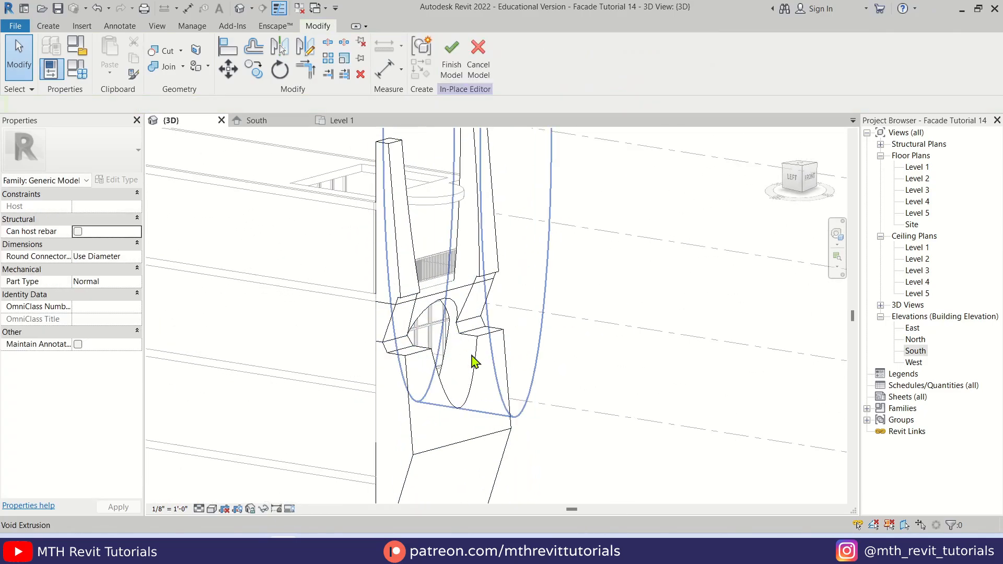
scroll(385, 249, "down", 2)
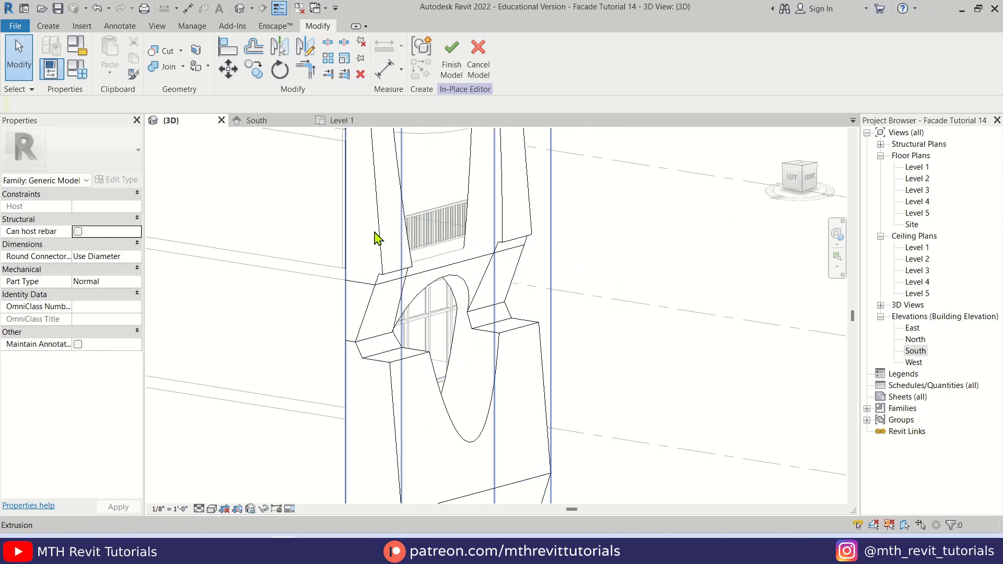
middle_click_drag(637, 329, 640, 341)
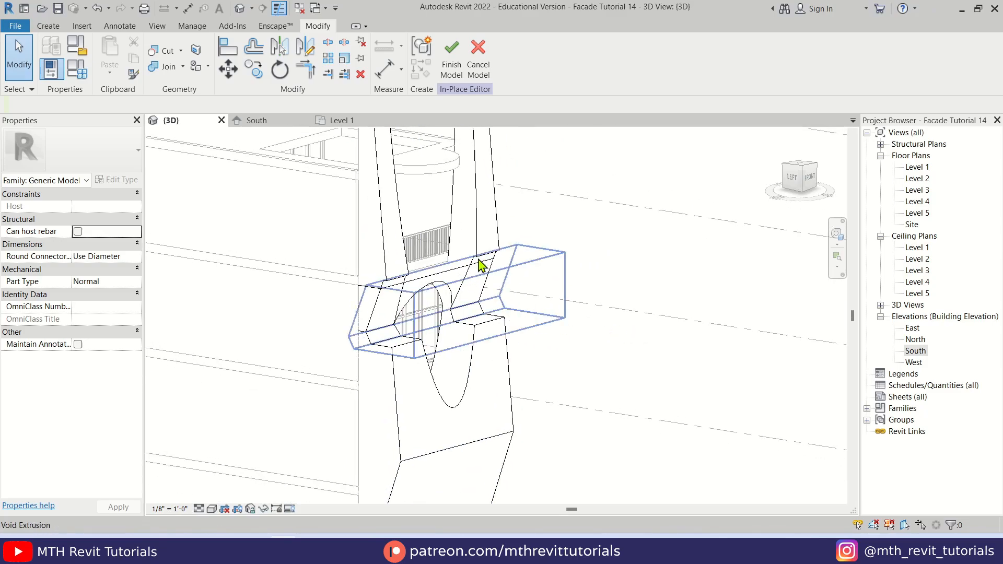
left_click(181, 51)
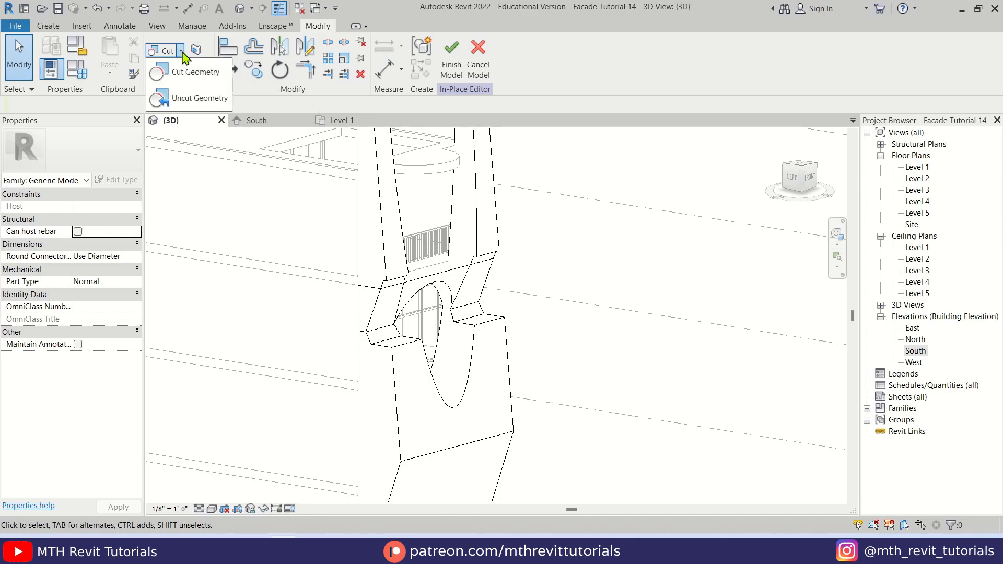
left_click(204, 109)
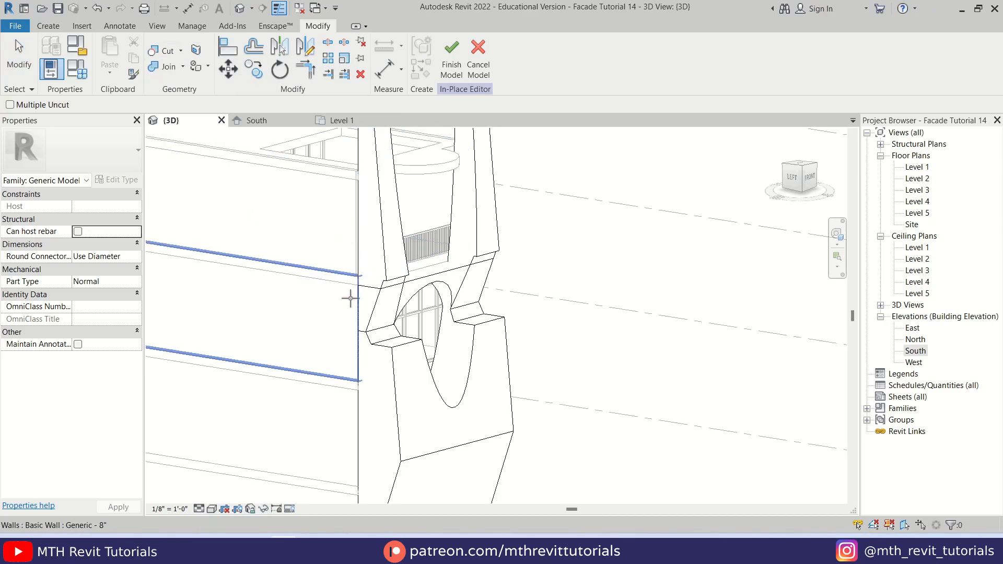
left_click(372, 213)
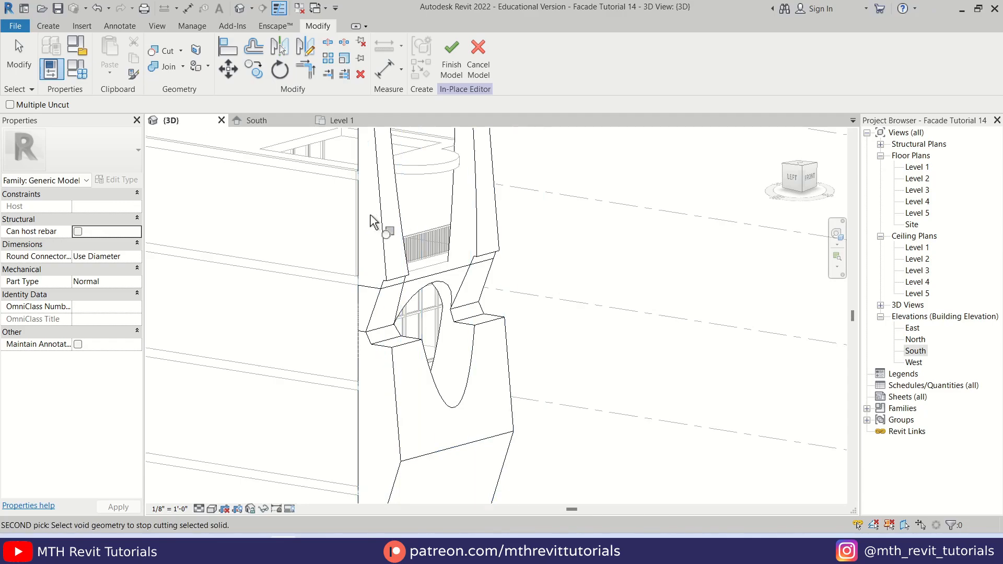
left_click(396, 298)
middle_click_drag(525, 379, 366, 311, "shift")
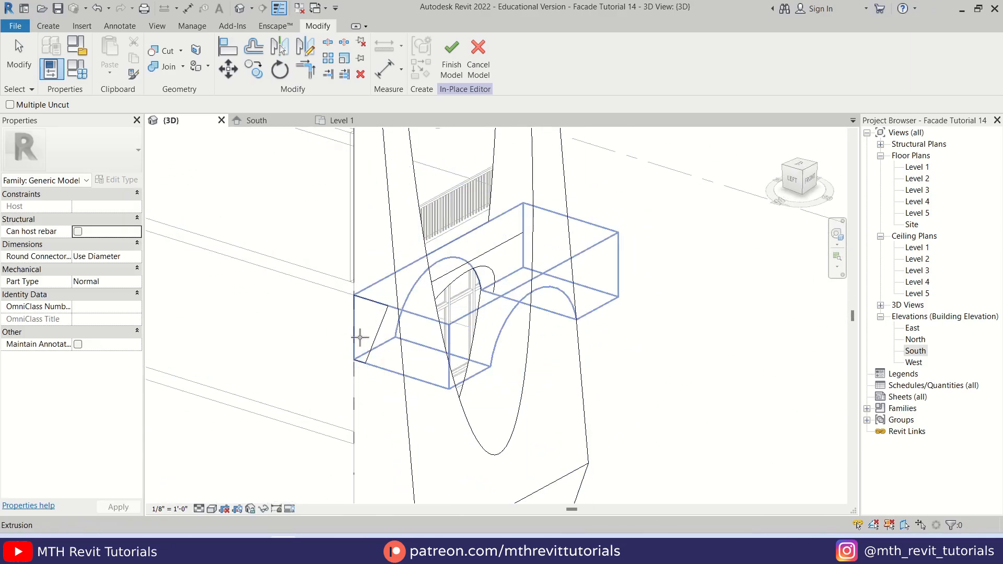
left_click(380, 323)
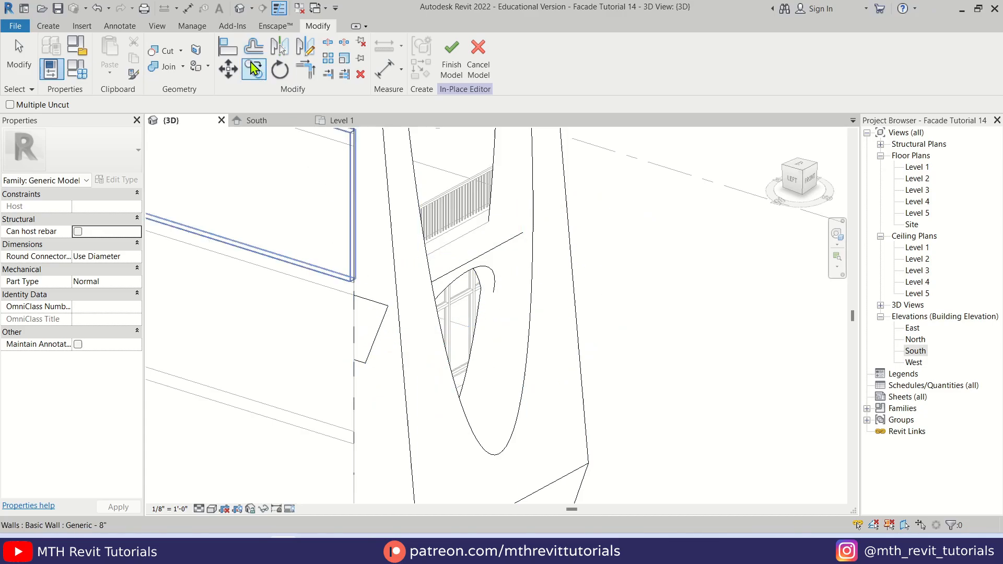
Step: Join the arched solid with the main facade block using Join Geometry
left_click(165, 67)
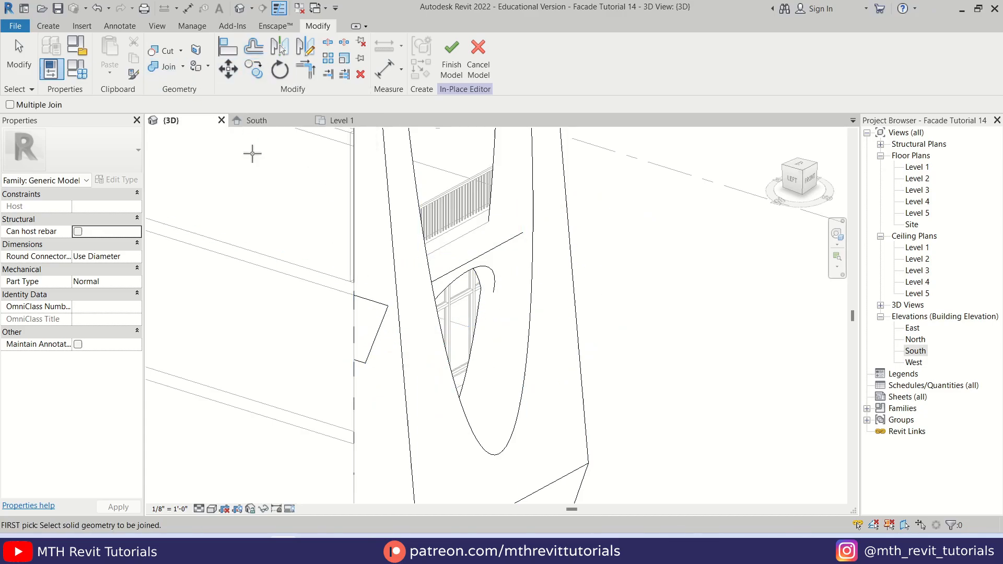
left_click(370, 301)
scroll(390, 230, "down", 5)
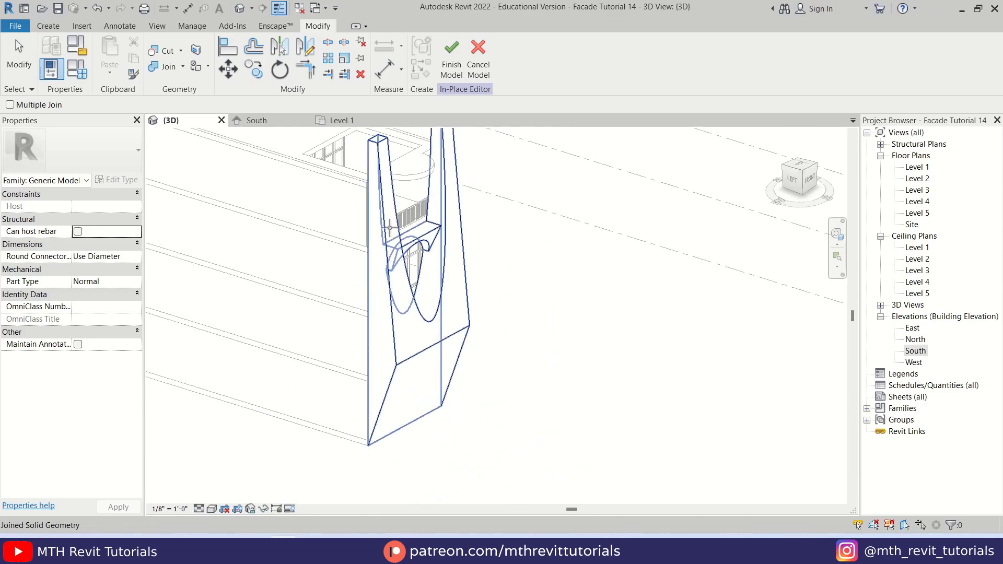
middle_click_drag(486, 320, 312, 303, "shift")
scroll(500, 233, "up", 5)
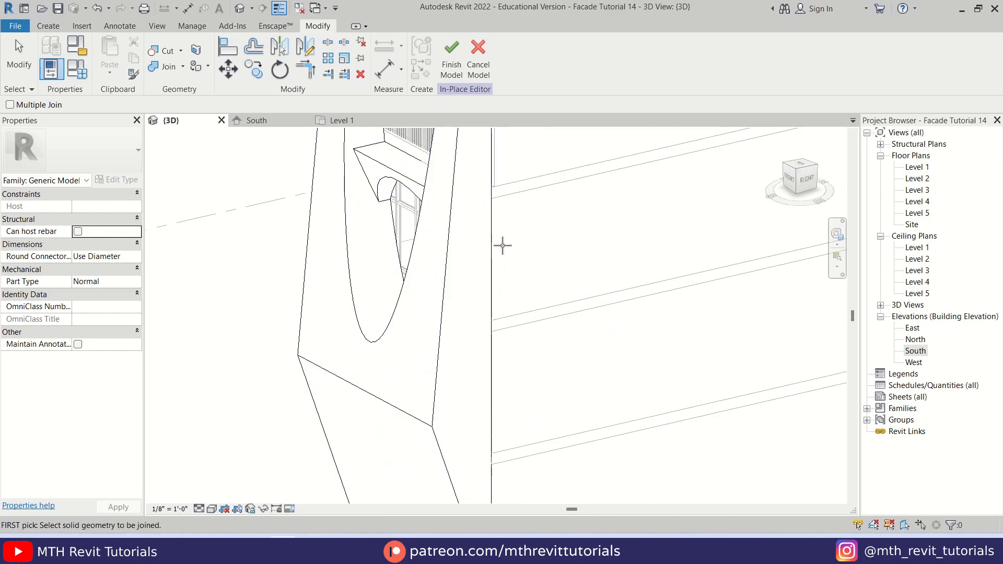
key("Escape")
Step: Switch to the reference image in the photo viewer and examine the arched ground-floor entrance
scroll(471, 254, "down", 4)
middle_click_drag(416, 311, 485, 364, "shift")
key("alt+Tab")
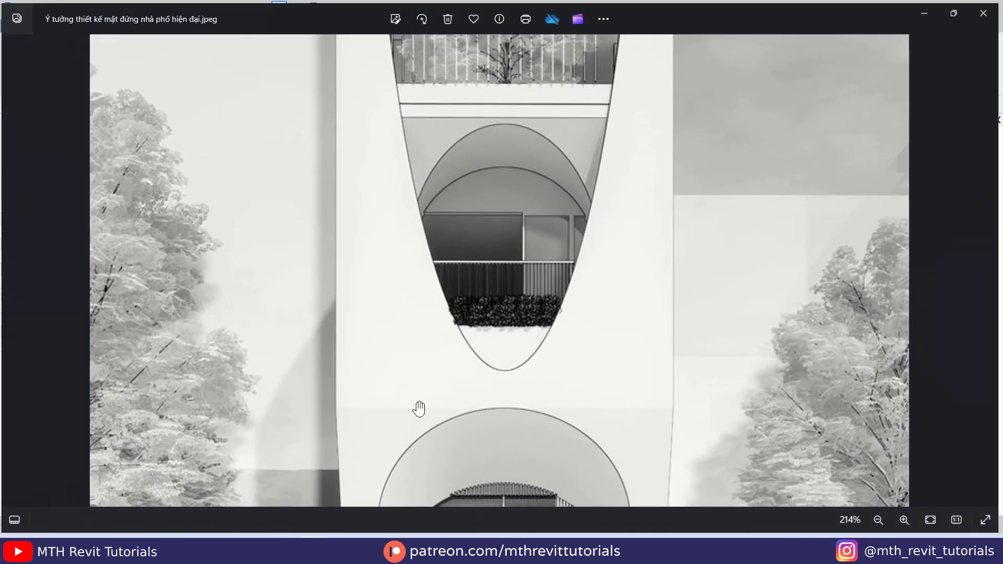
left_click_drag(477, 407, 439, 330)
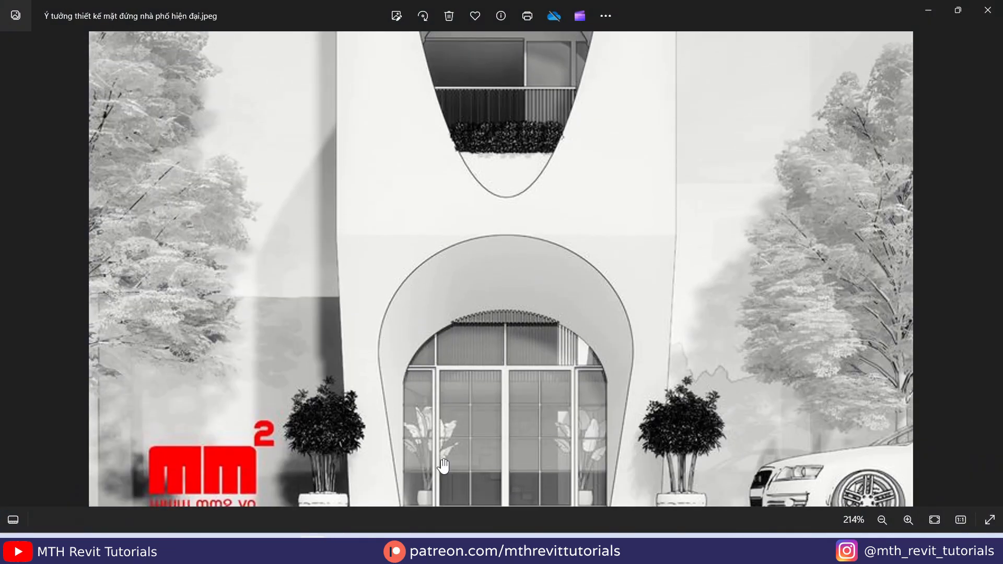
left_click_drag(553, 413, 397, 350)
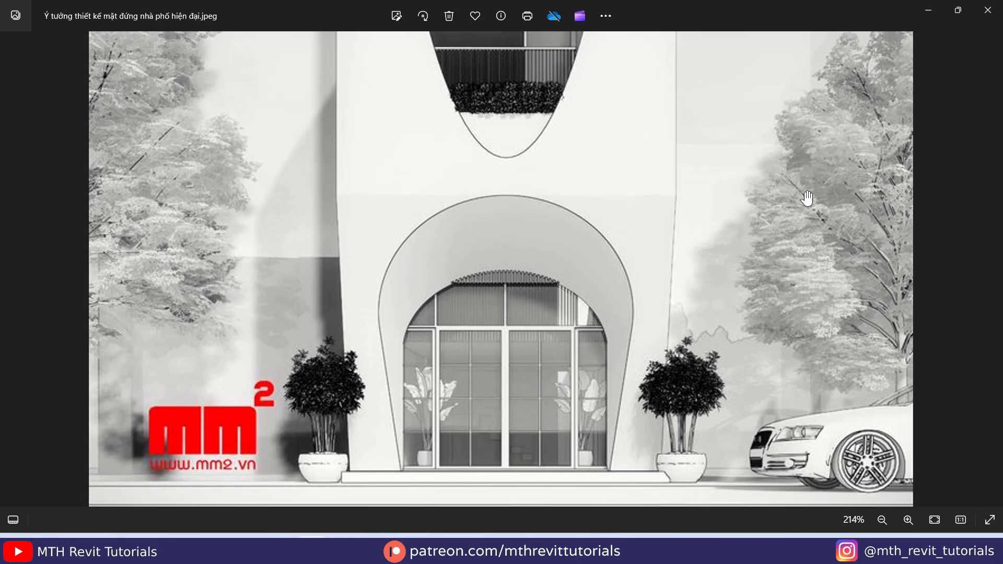
Step: Switch back to Revit and open the South elevation at the facade's ground-floor block
left_click(938, 13)
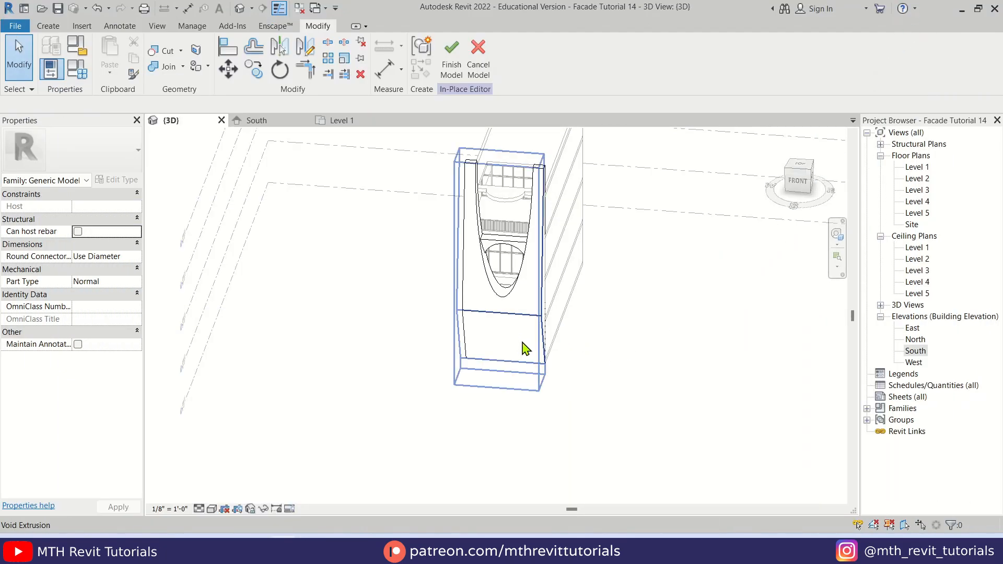
double_click(912, 351)
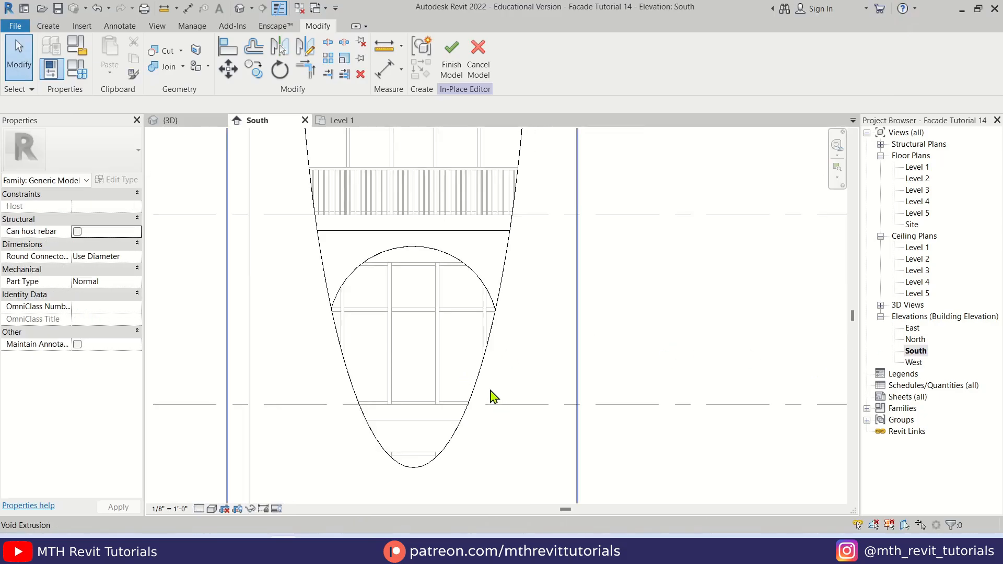
scroll(493, 236, "down", 5)
scroll(443, 387, "up", 2)
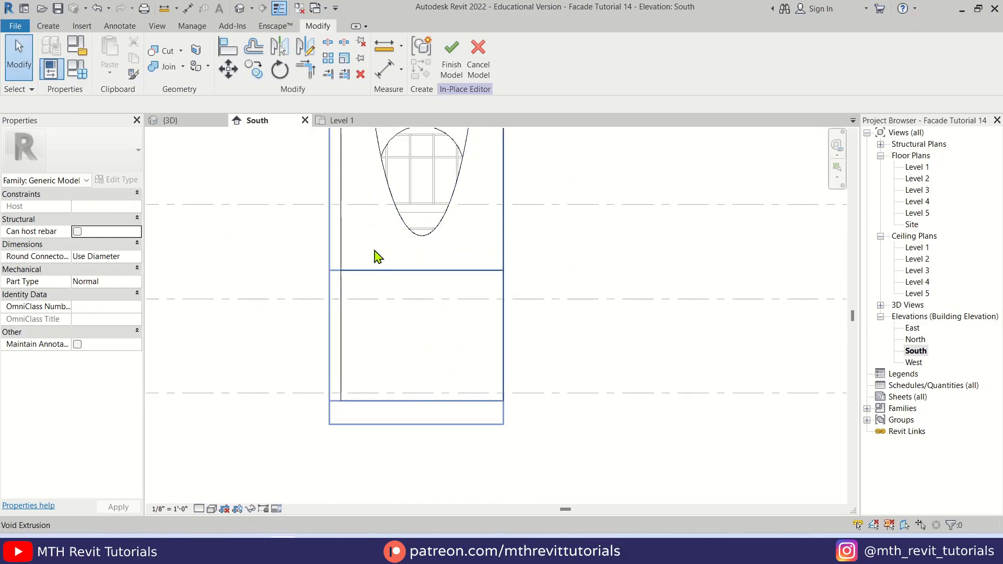
Step: Start a void blend with Reference Plane : 1 as its work plane
left_click(45, 27)
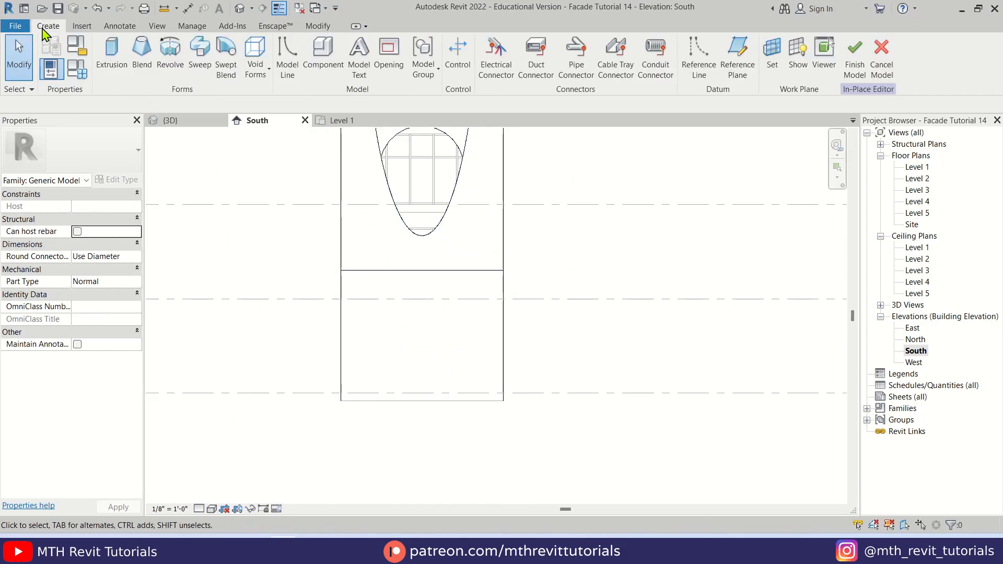
left_click(260, 80)
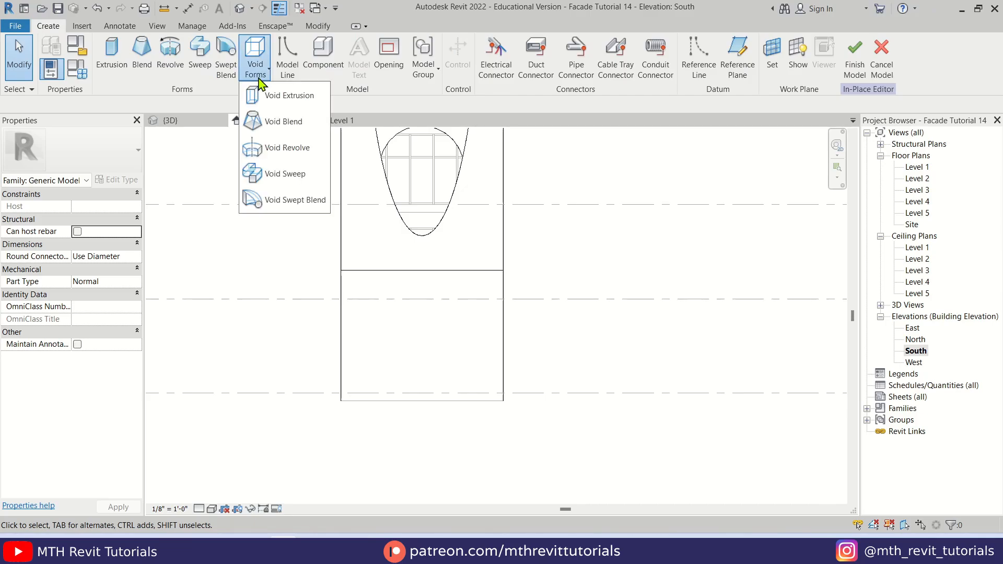
left_click(302, 130)
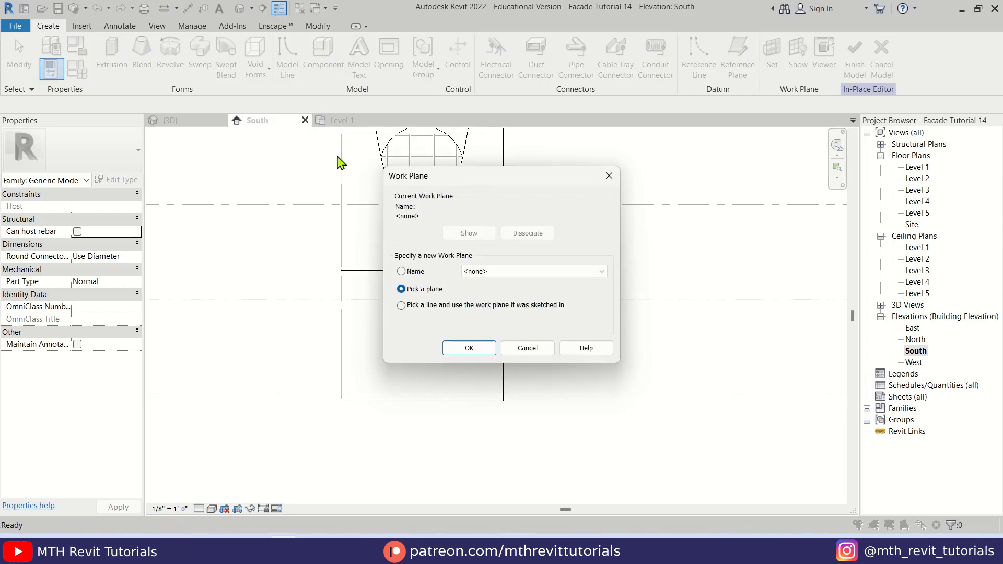
left_click(601, 272)
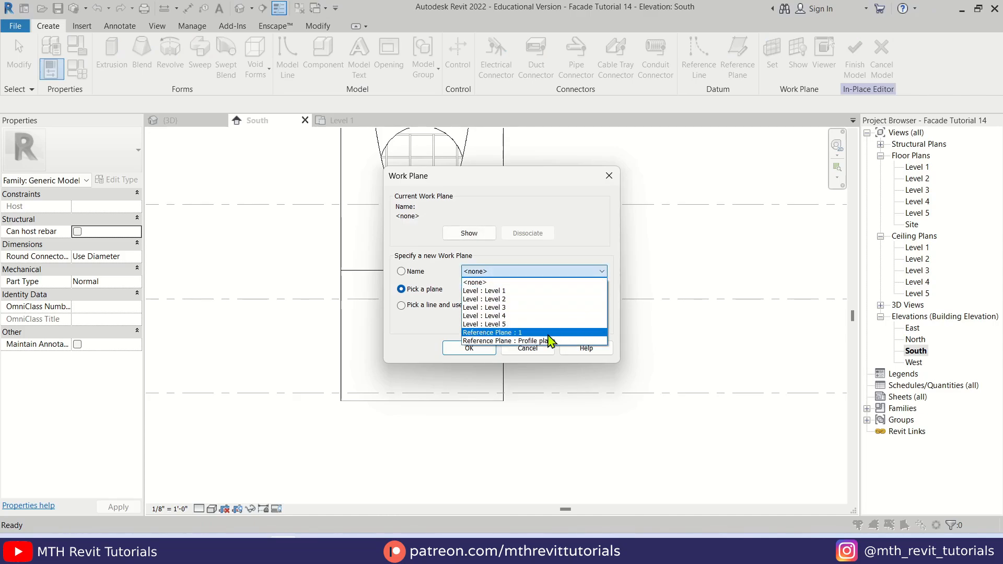
left_click(548, 335)
left_click(466, 348)
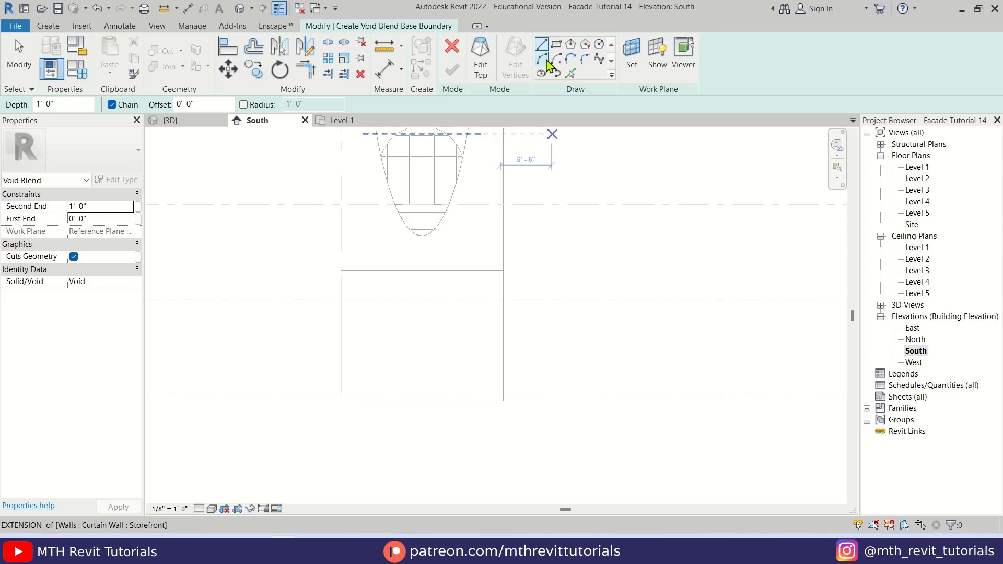
Step: Sketch a rectangle about 9' 3" wide and 9' high on the ground-floor block as the blend's base boundary
left_click(558, 45)
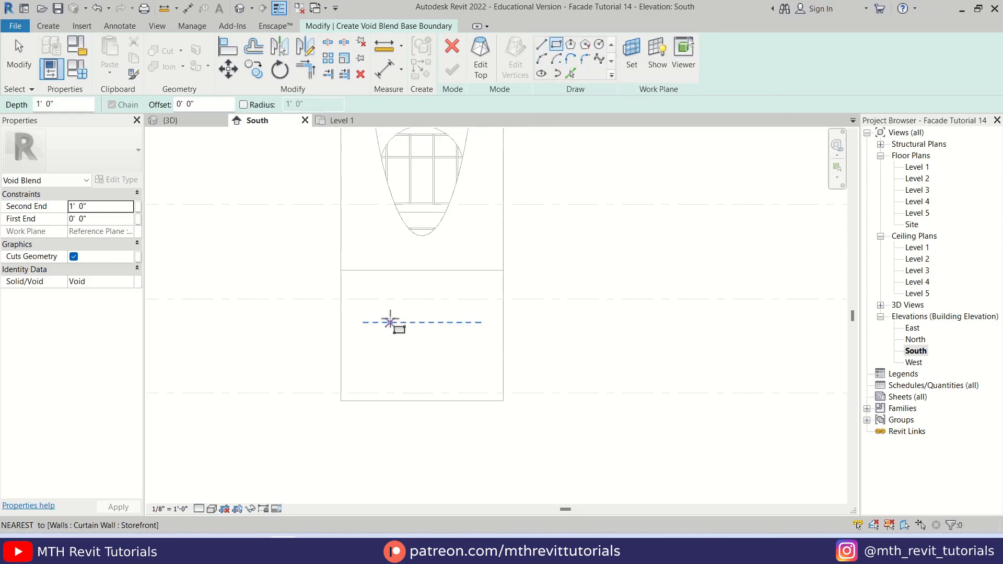
left_click(393, 322)
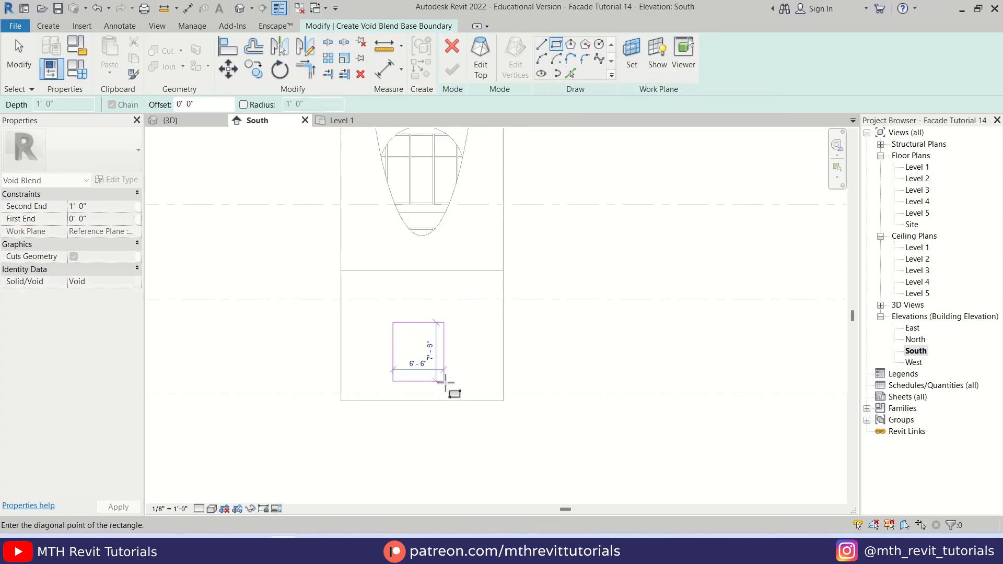
left_click(465, 393)
key("Escape")
key("Escape")
Step: Set both the width and the height of the base rectangle to 10'
left_click(466, 362)
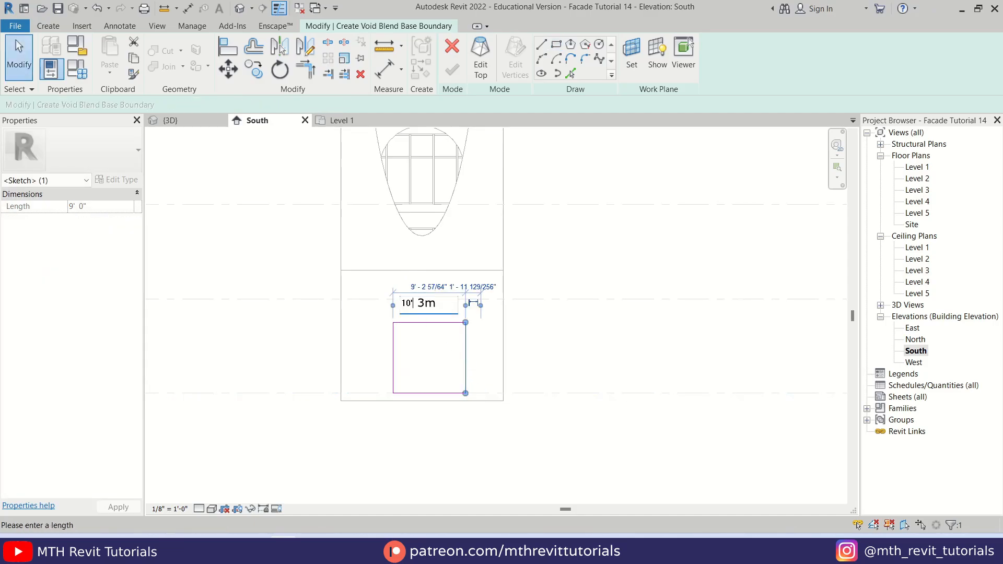
key("Return")
left_click(597, 318)
left_click(425, 323)
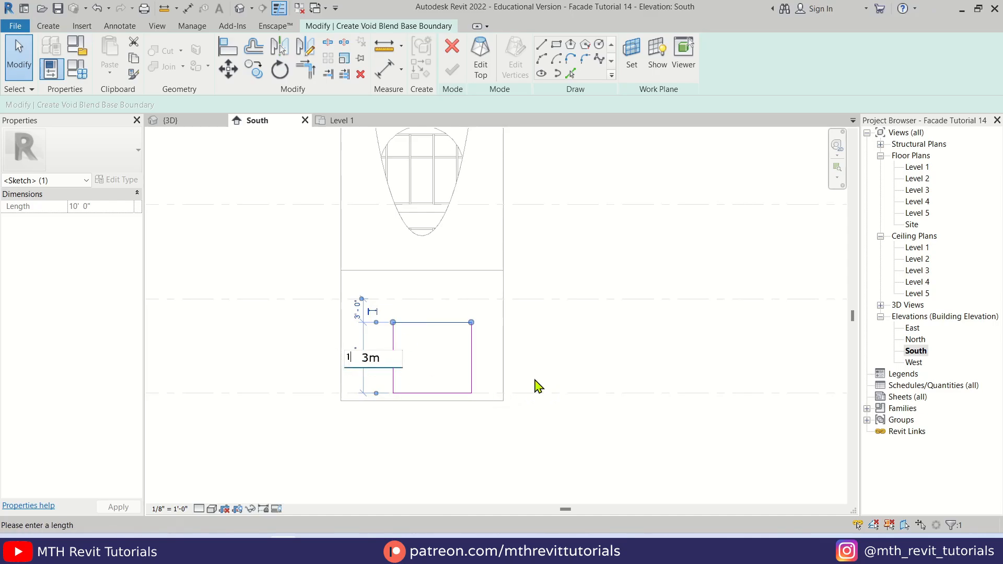
key("Return")
left_click(584, 317)
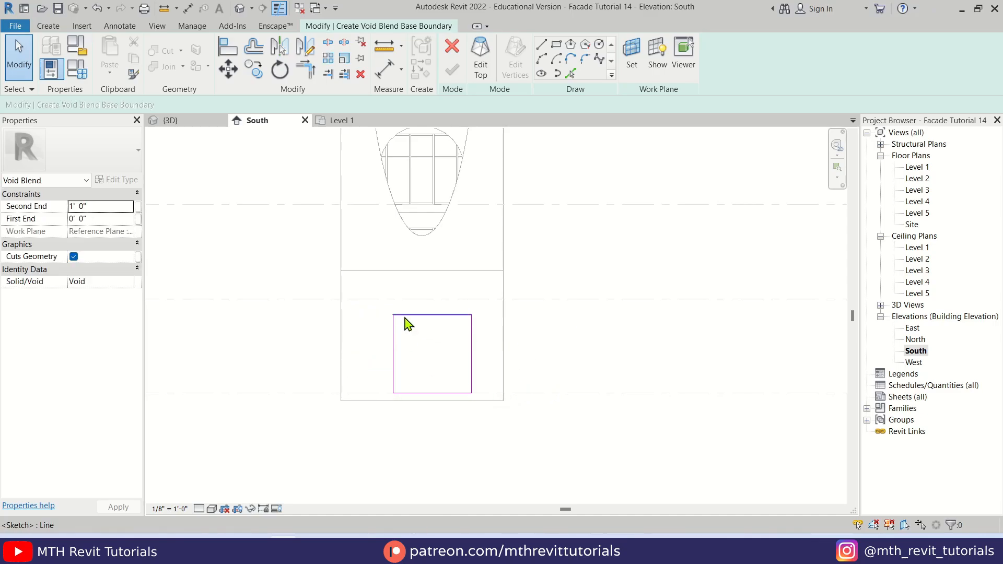
Step: Draw a vertical guide line from the midpoint of the block's upper edge down across the rectangle's top edge
left_click(544, 42)
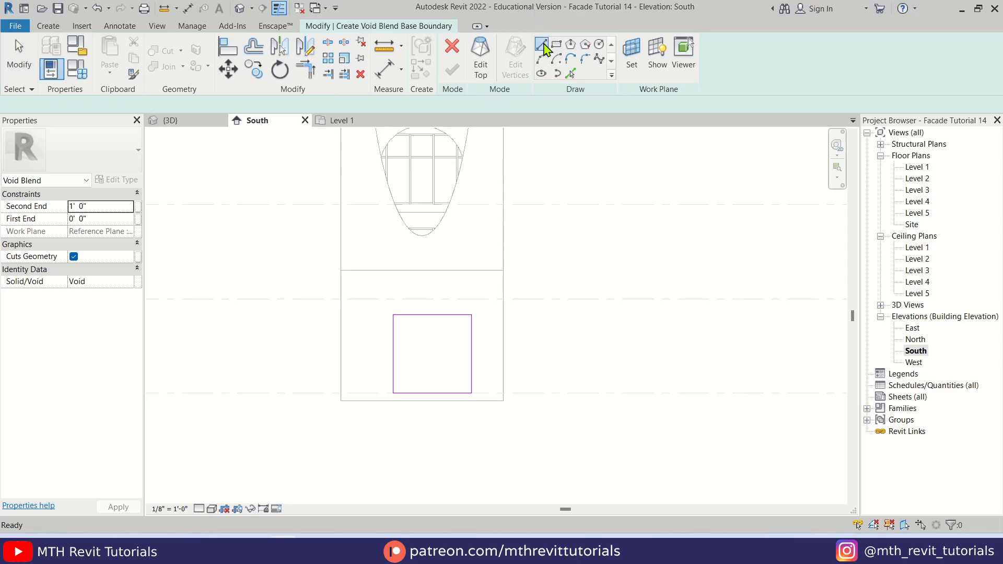
left_click(422, 270)
left_click(422, 328)
key("Escape")
key("Escape")
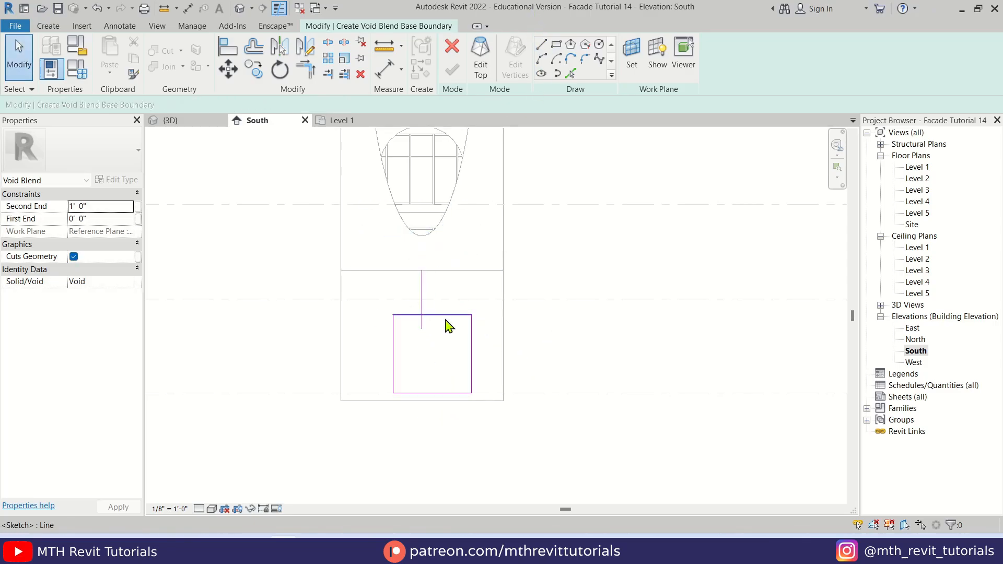
Step: Move the rectangle horizontally so its centre lies on the vertical guide line, and delete the guide line
scroll(434, 325, "up", 2)
left_click_drag(536, 386, 565, 467)
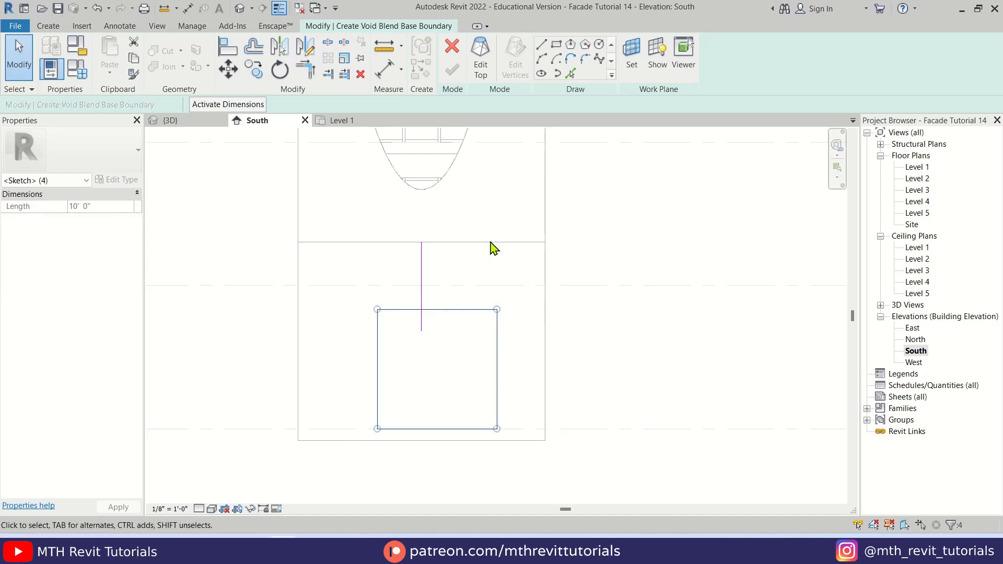
left_click(228, 70)
left_click(437, 323)
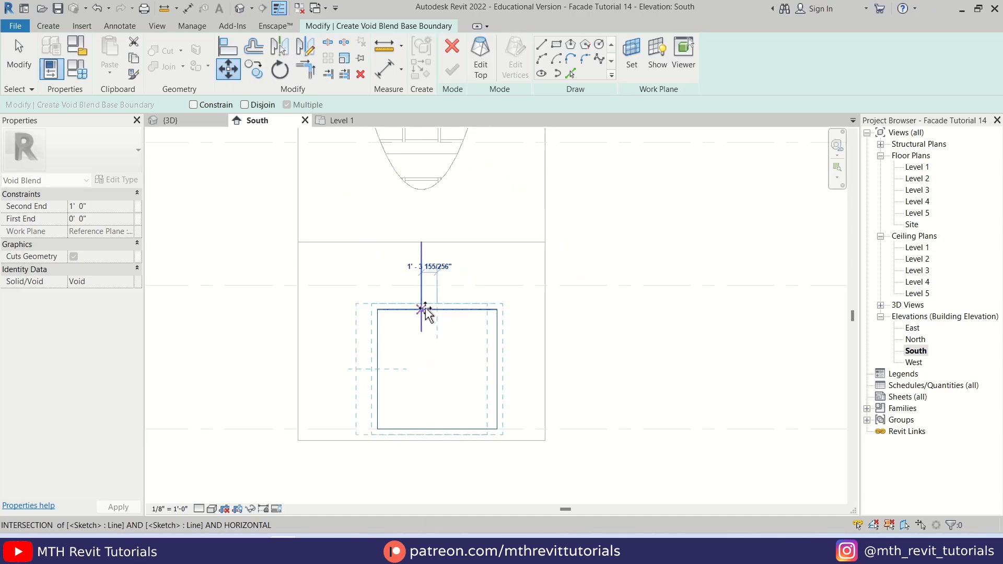
left_click(422, 310)
left_click_drag(471, 268, 350, 201)
left_click(361, 73)
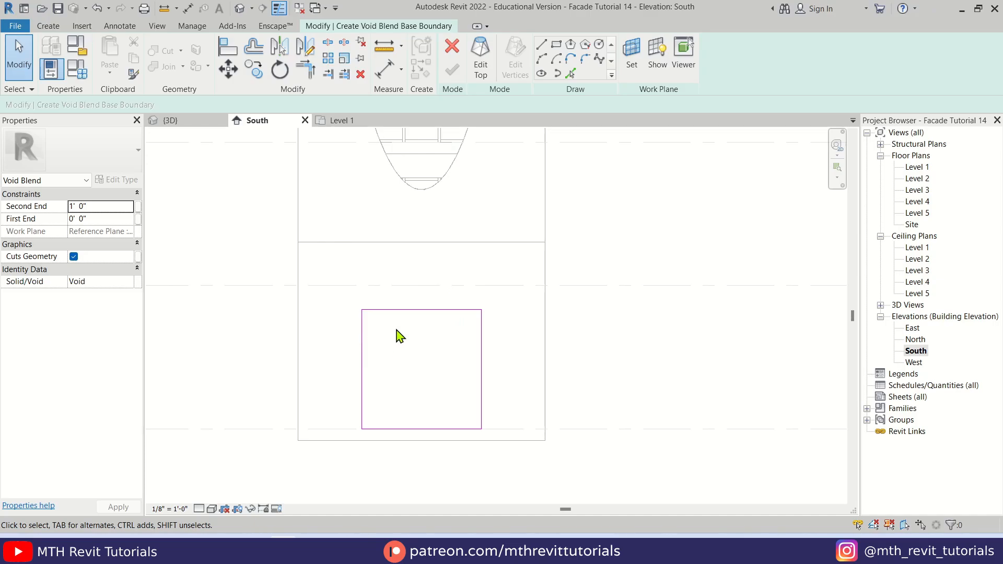
Step: Draw an arc with a 2' rise between the rectangle's top corners and delete the straight top edge
left_click(542, 59)
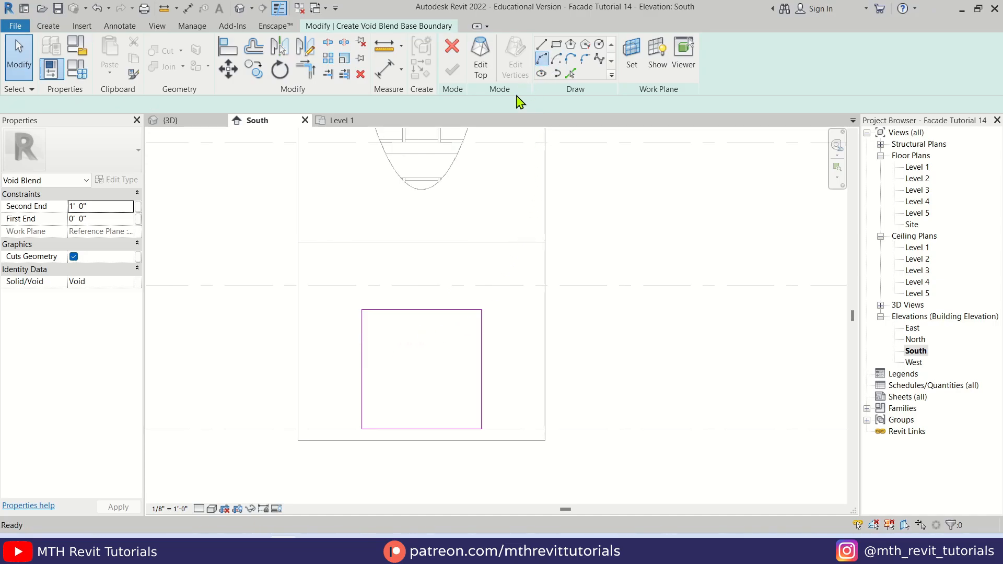
left_click(361, 309)
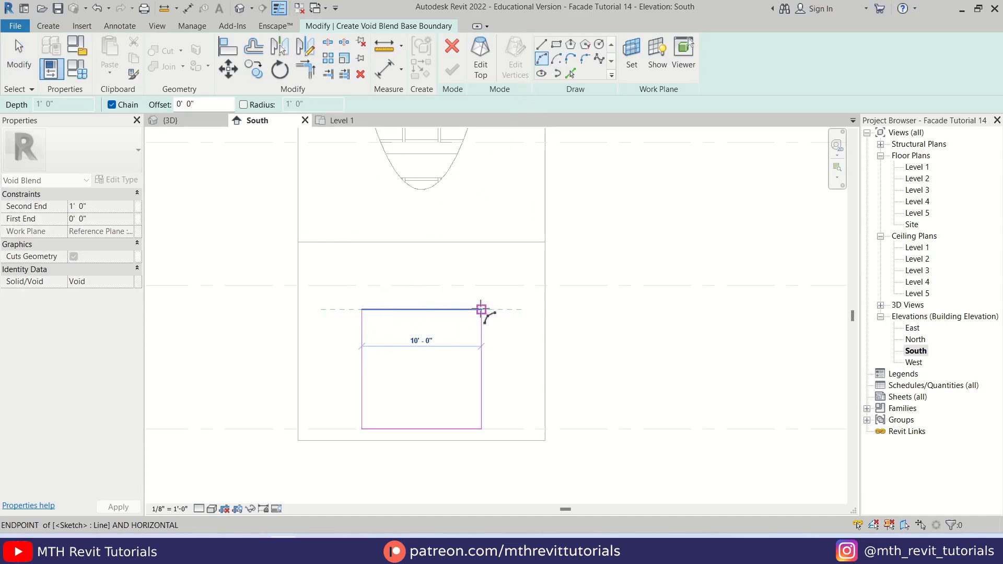
left_click(481, 310)
left_click(422, 286)
key("Escape")
key("Escape")
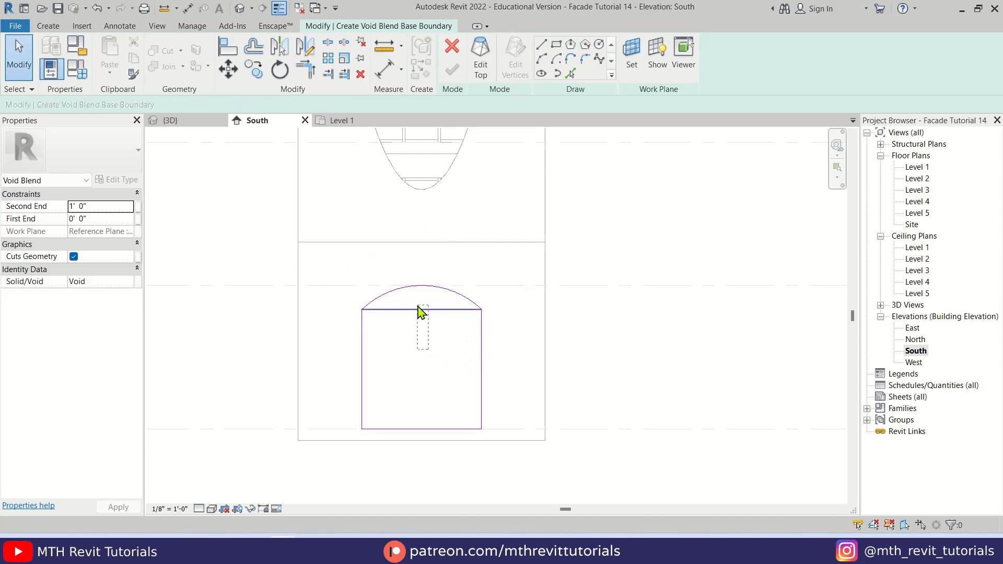
left_click(427, 310)
left_click(360, 74)
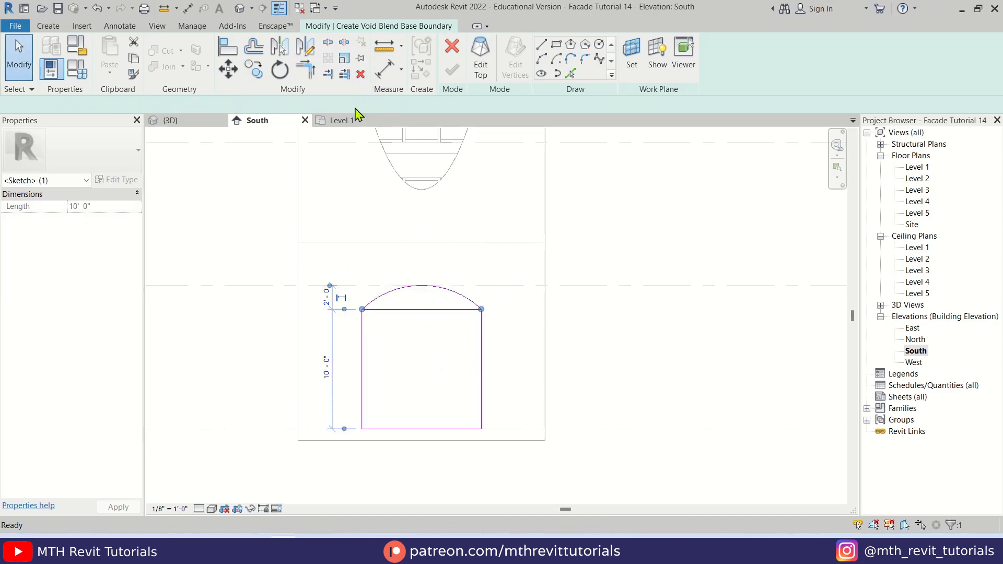
Step: Switch to the blend's top boundary and sketch a short line outward from the base's lower-right corner, followed by an 11' line slanting outward at 80°
left_click_drag(339, 267, 490, 469)
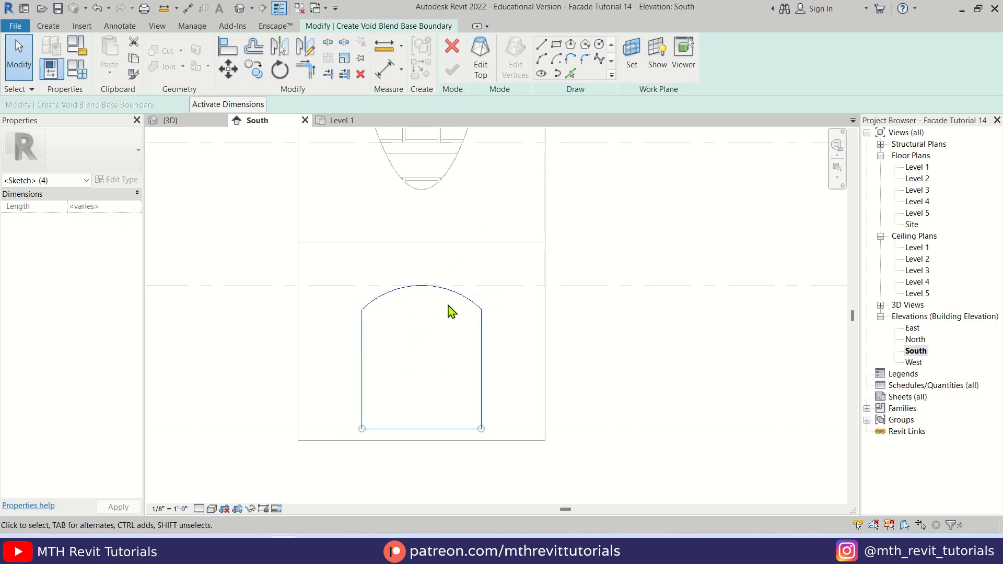
left_click(481, 73)
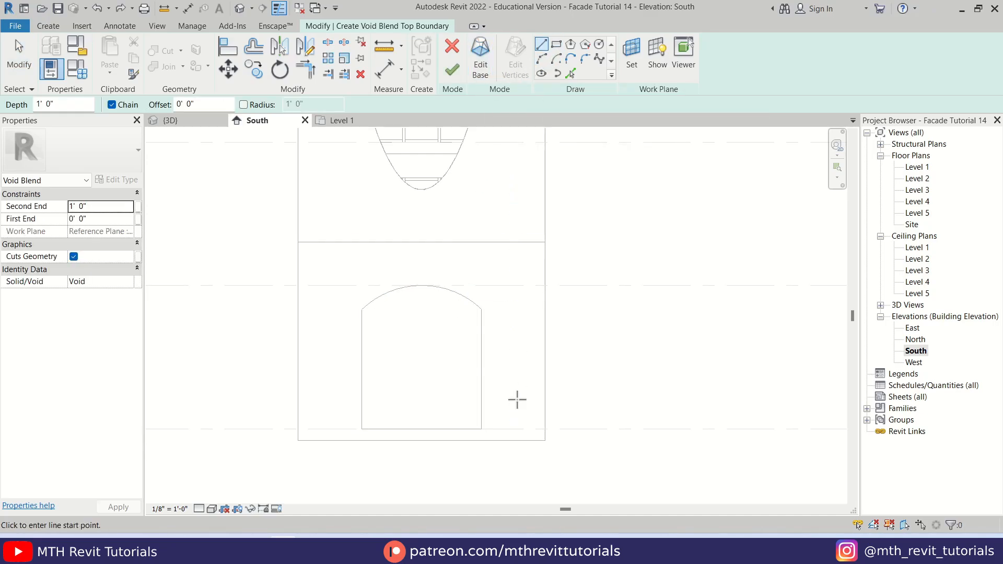
left_click(481, 428)
left_click(505, 429)
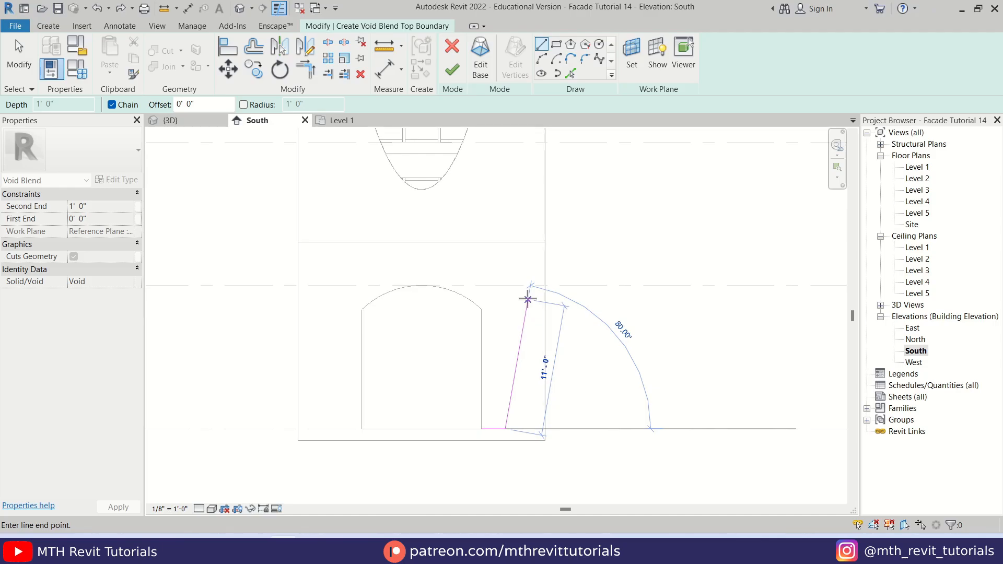
left_click(528, 300)
key("Escape")
key("Escape")
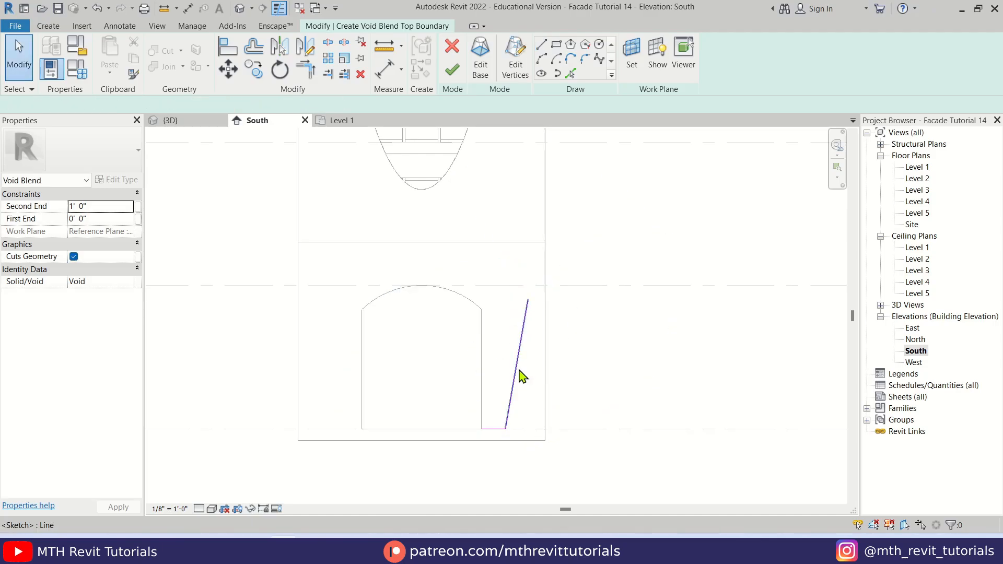
Step: Mirror the slanted line to the opposite side about a vertical axis through the centre of the base arch
left_click(517, 372)
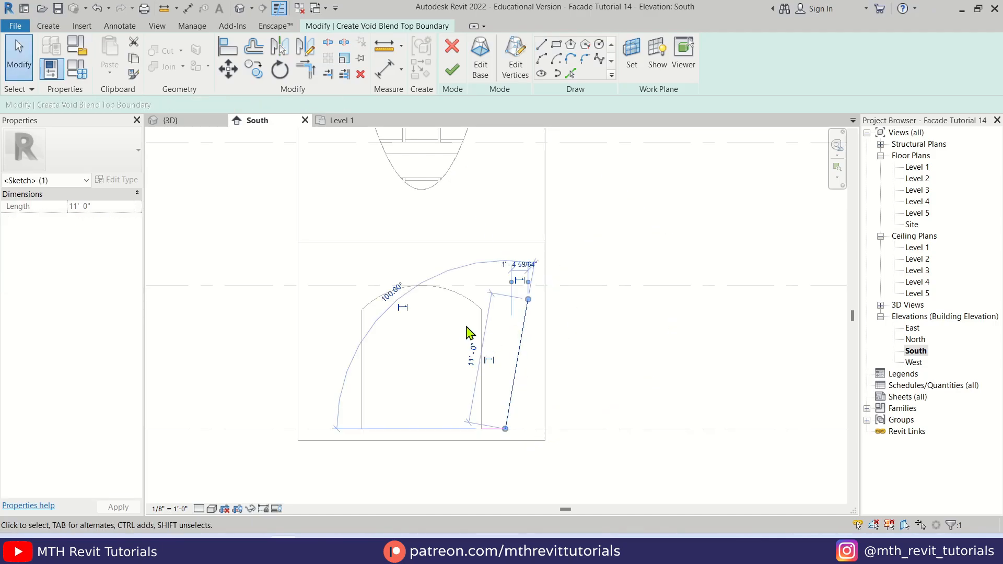
left_click(306, 48)
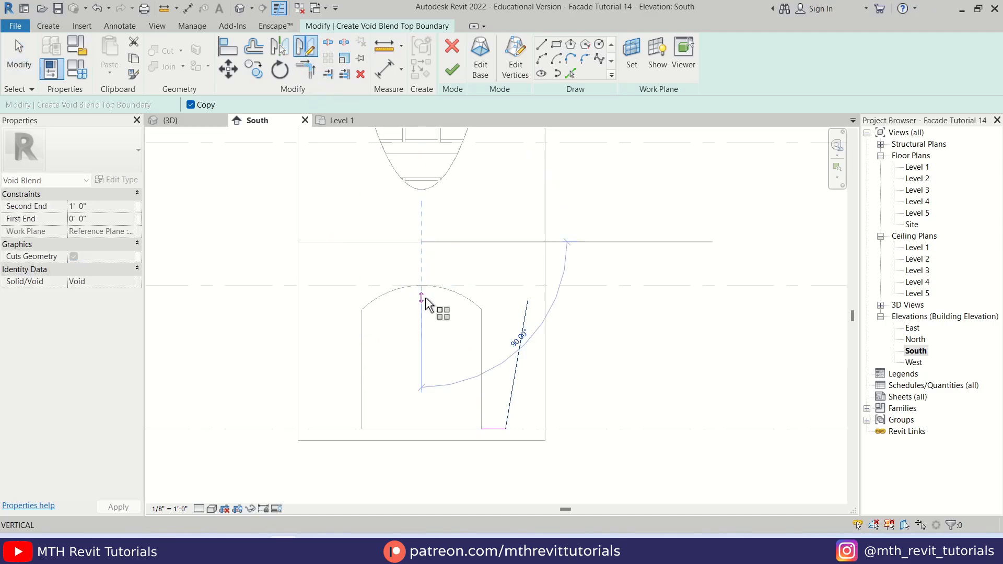
left_click(415, 473)
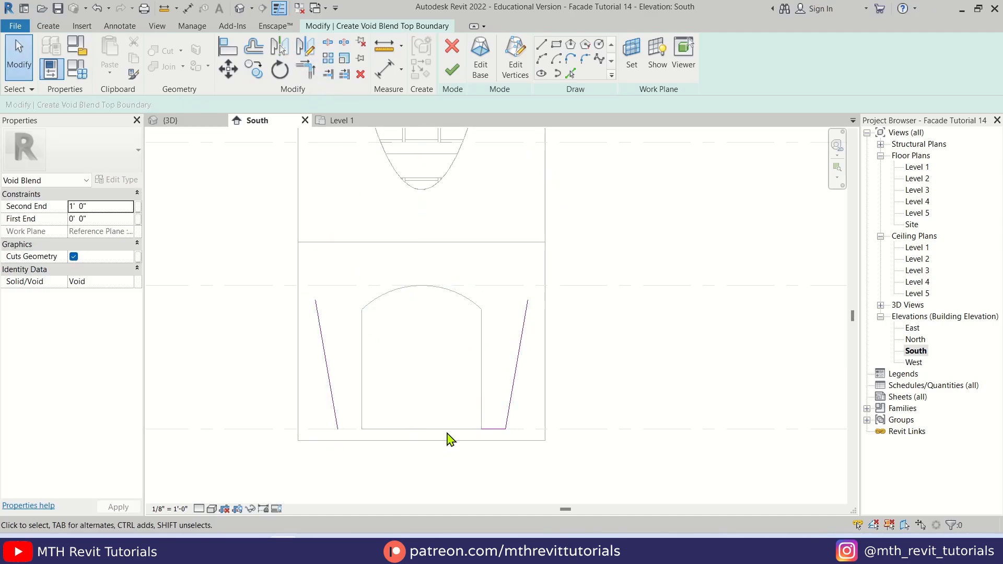
Step: Connect the upper ends of both slanted lines with an arc peaking just below the block's upper edge
left_click(542, 59)
left_click(315, 300)
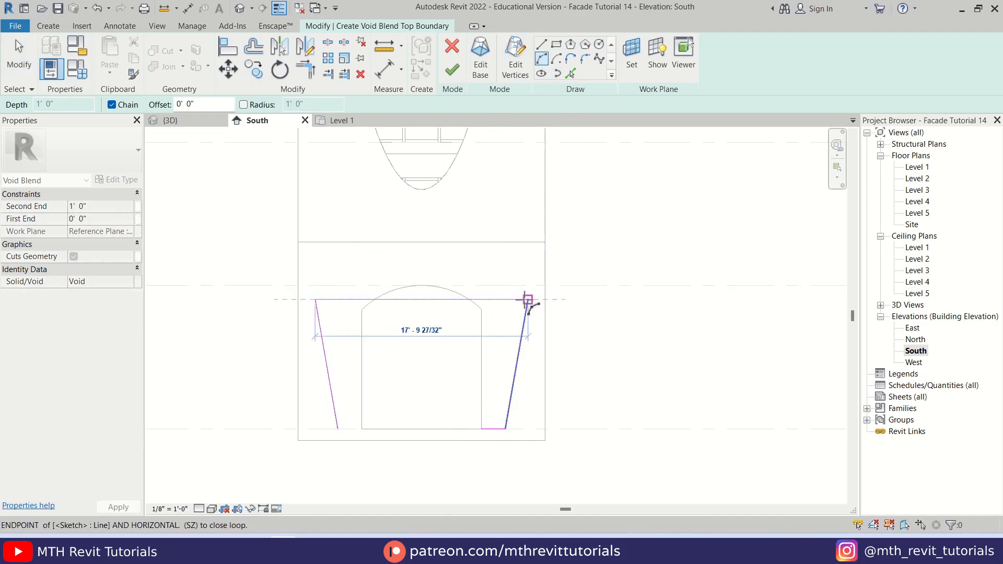
left_click(528, 300)
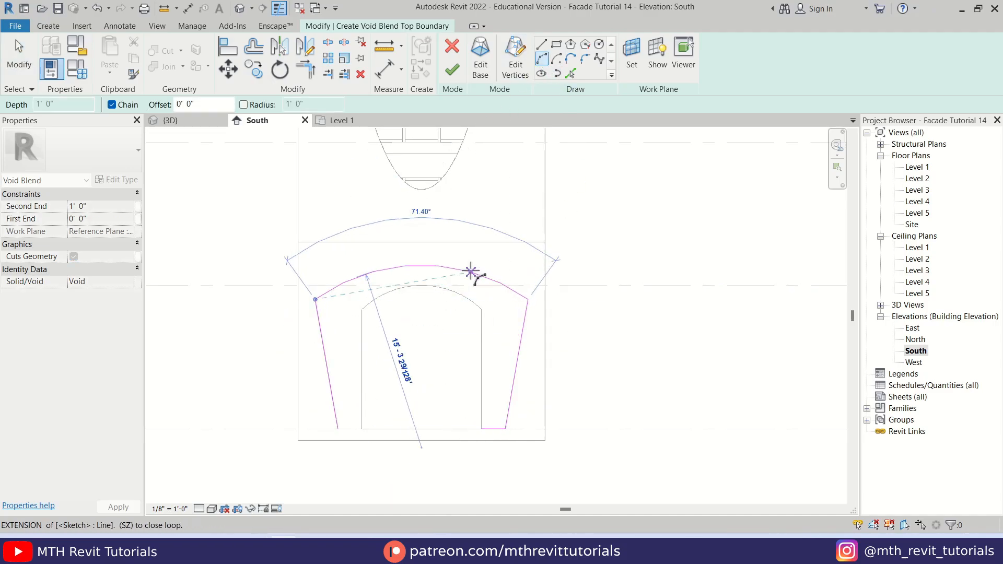
left_click(423, 249)
key("Escape")
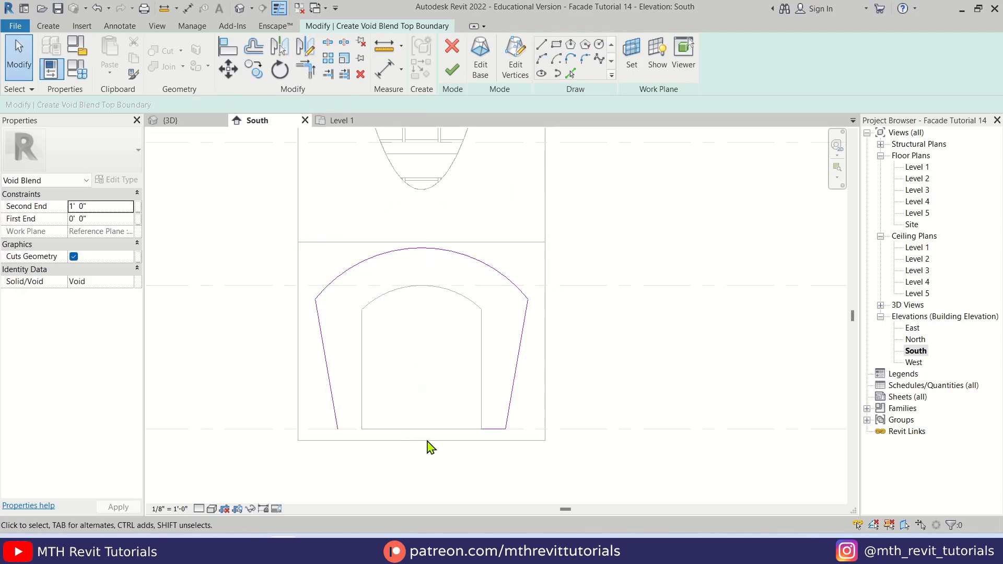
Step: Close the top boundary by extending the short bottom line to the mirrored slanted line with Trim/Extend
key("t")
key("r")
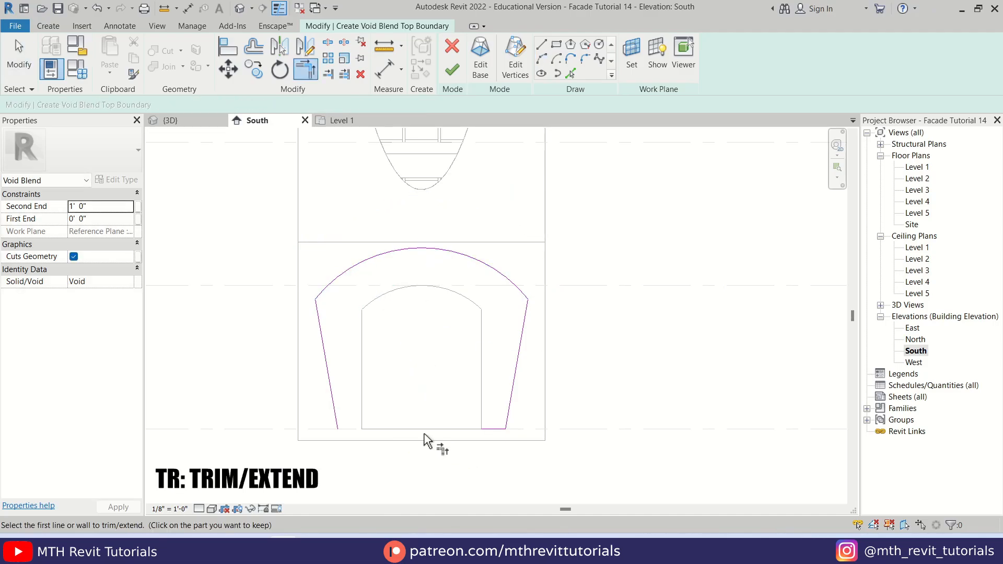
left_click(492, 432)
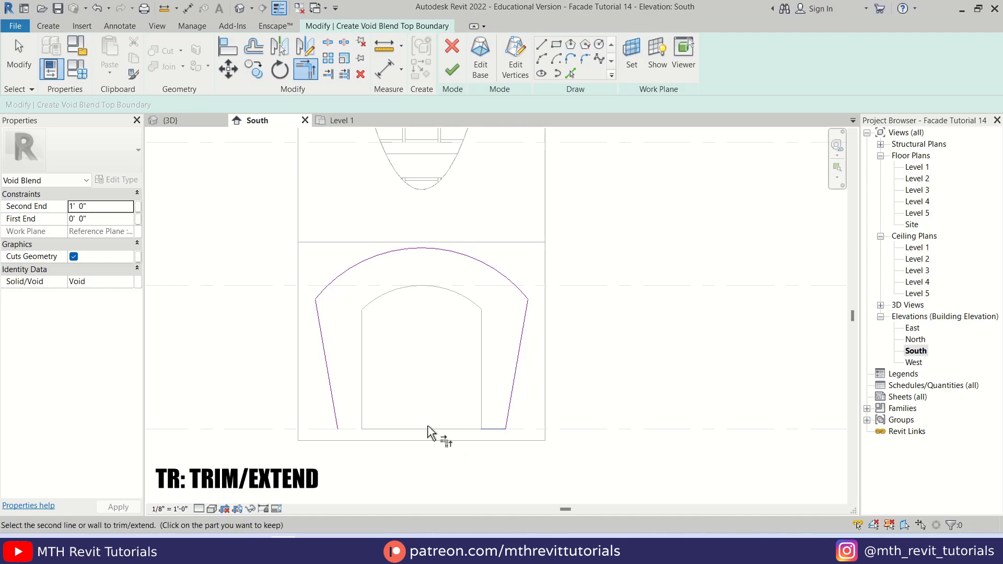
left_click(337, 409)
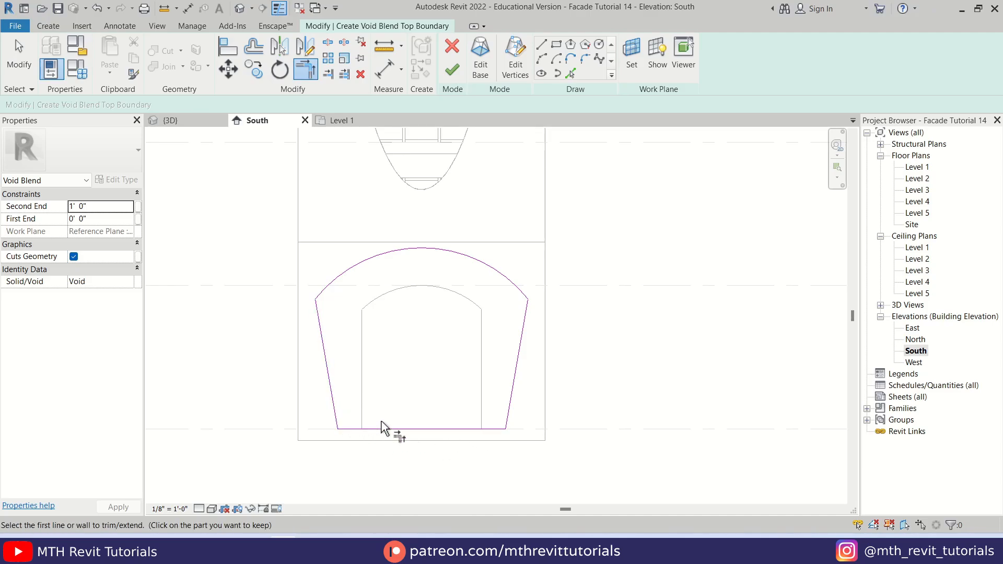
Step: Round both upper corners of the blend's top boundary with 5' radius fillet arcs and finish the void blend
key("Escape")
scroll(443, 302, "up", 1)
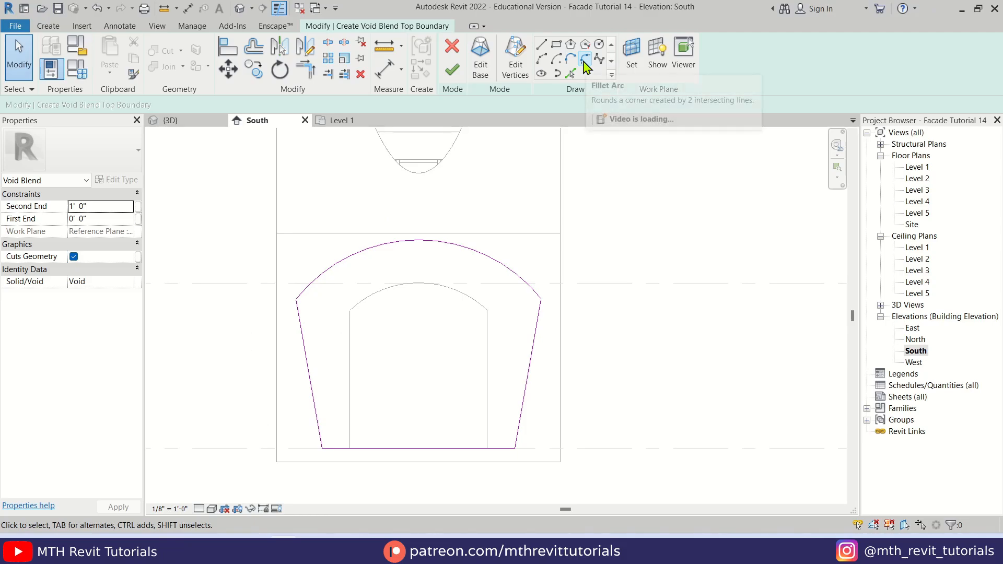
left_click(584, 60)
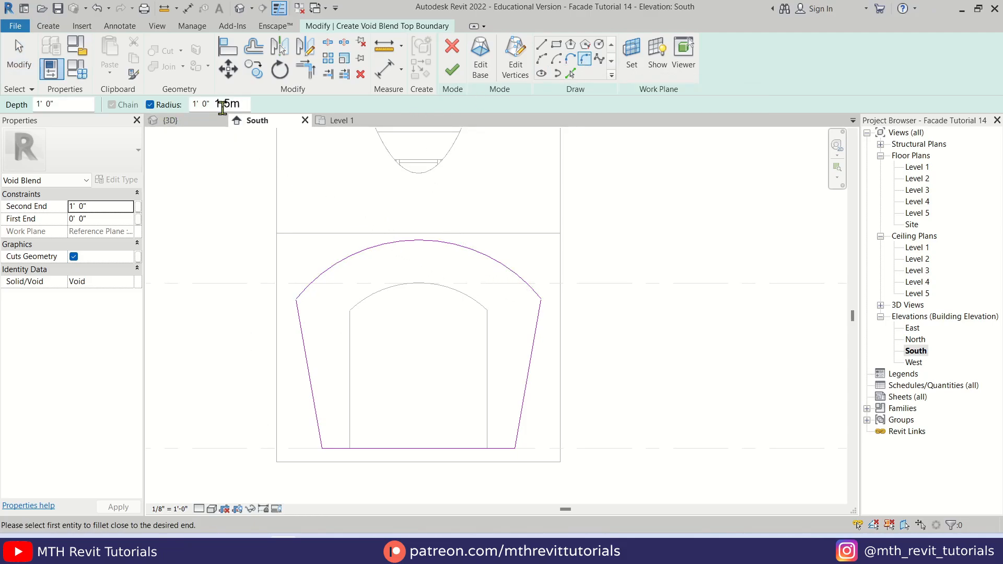
double_click(222, 104)
type("5")
left_click(511, 285)
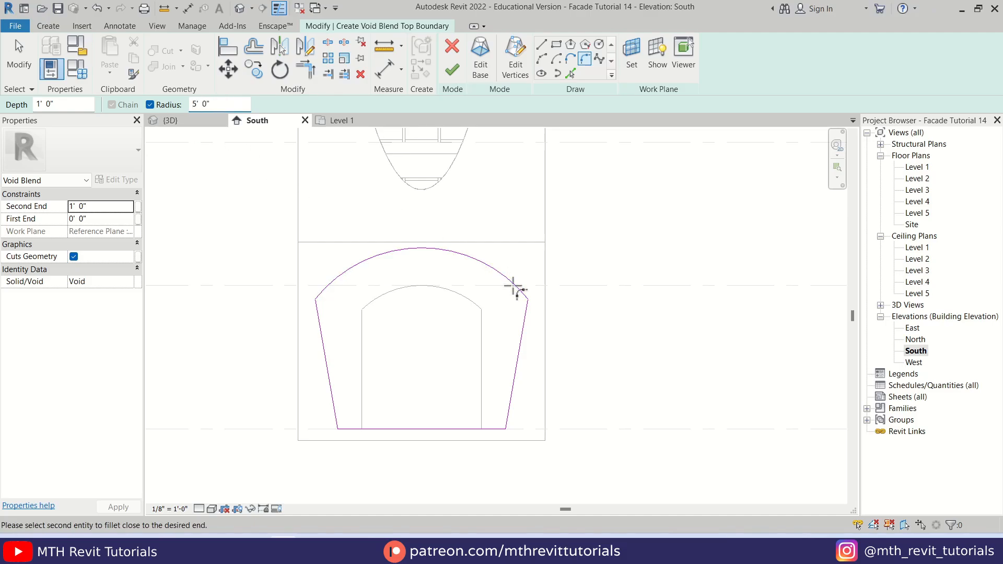
left_click(521, 332)
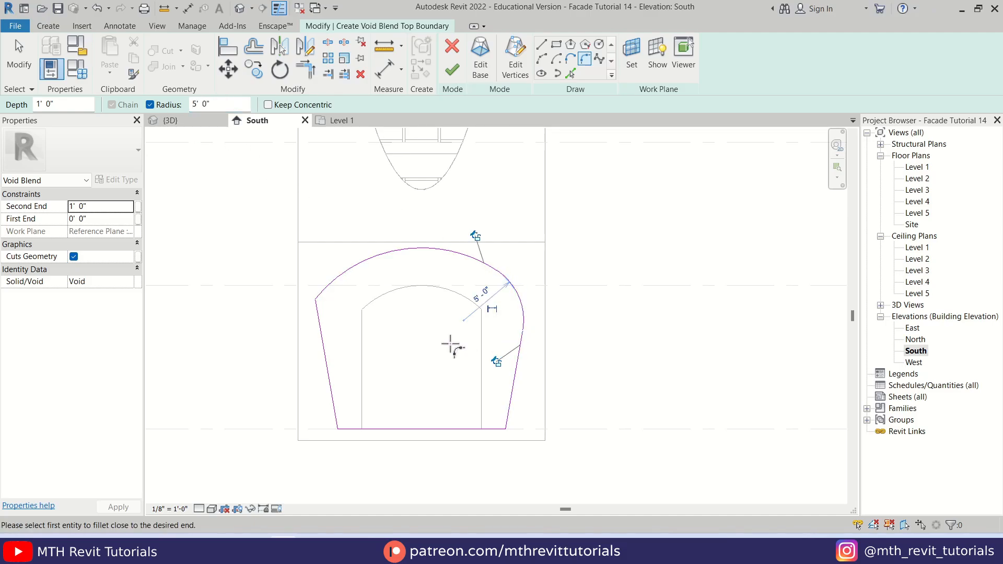
left_click(320, 328)
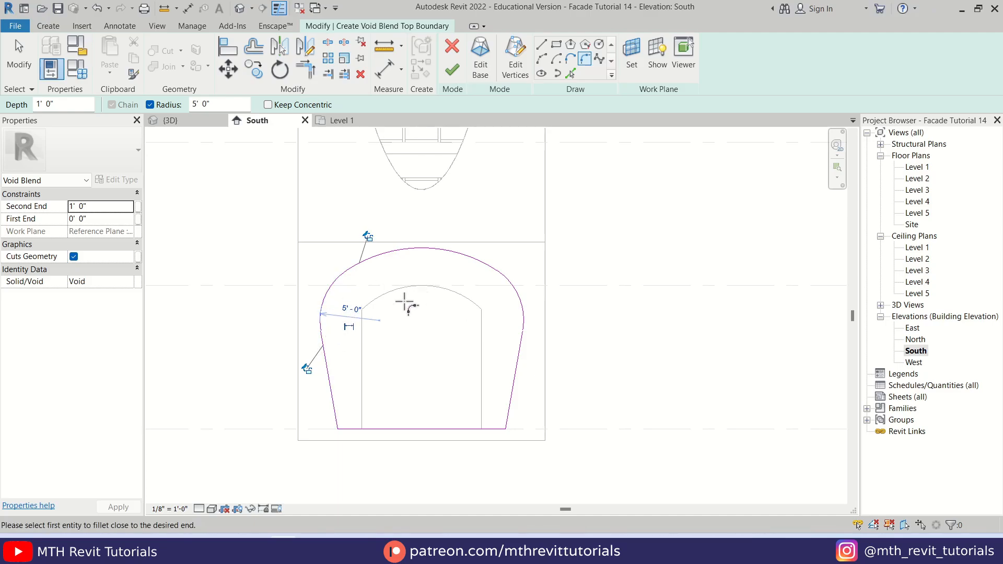
key("Escape")
key("Escape")
scroll(492, 416, "up", 2)
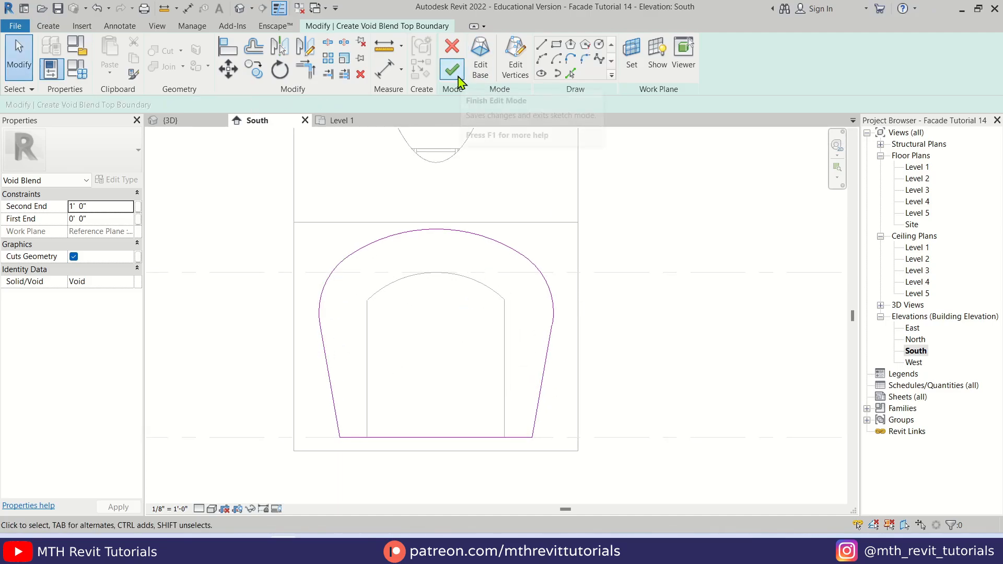
left_click(453, 71)
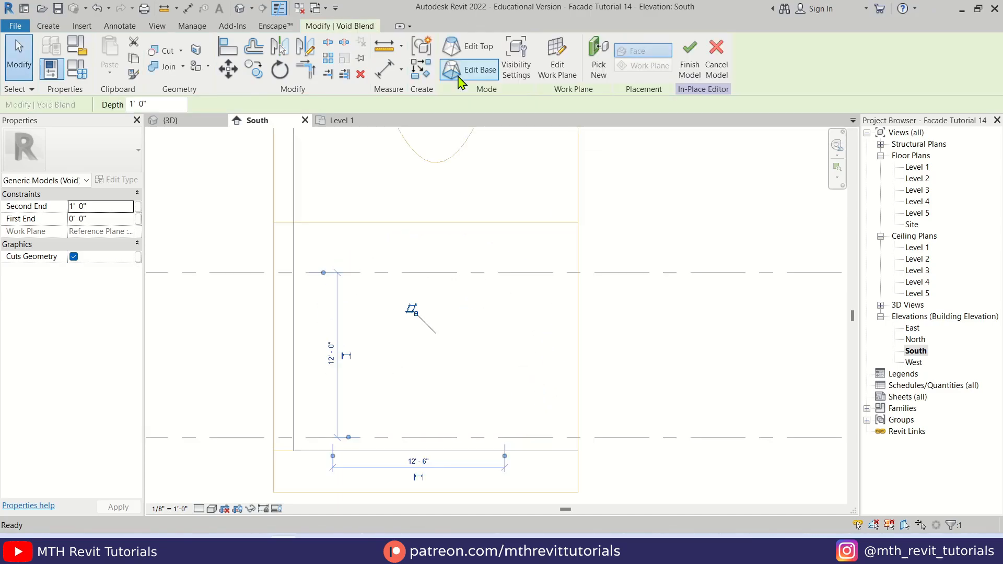
Step: Display the 3D model from its left side in the Wireframe visual style
left_click(193, 125)
middle_click_drag(374, 381, 448, 351, "shift")
left_click(625, 392)
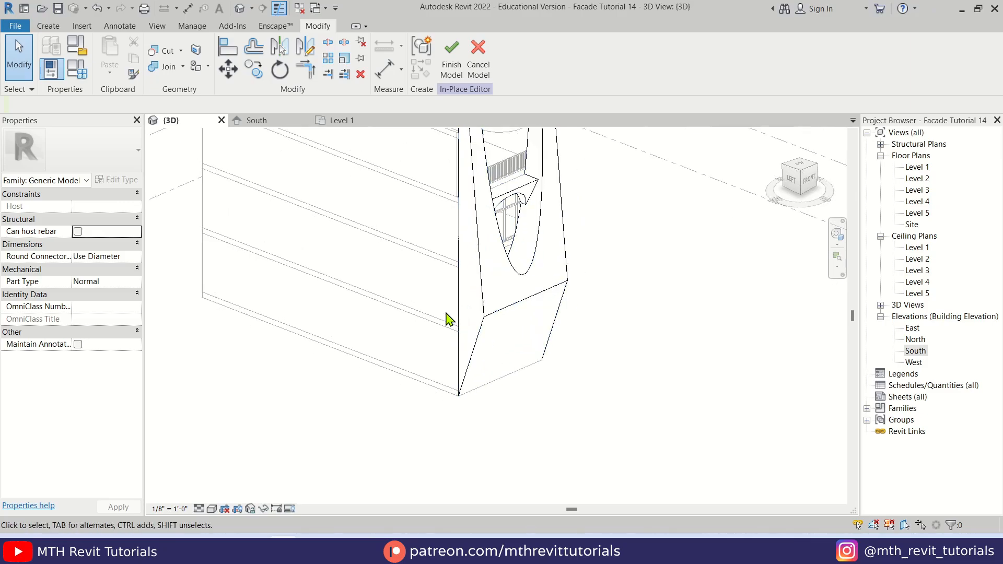
scroll(448, 320, "down", 3)
left_click(788, 184)
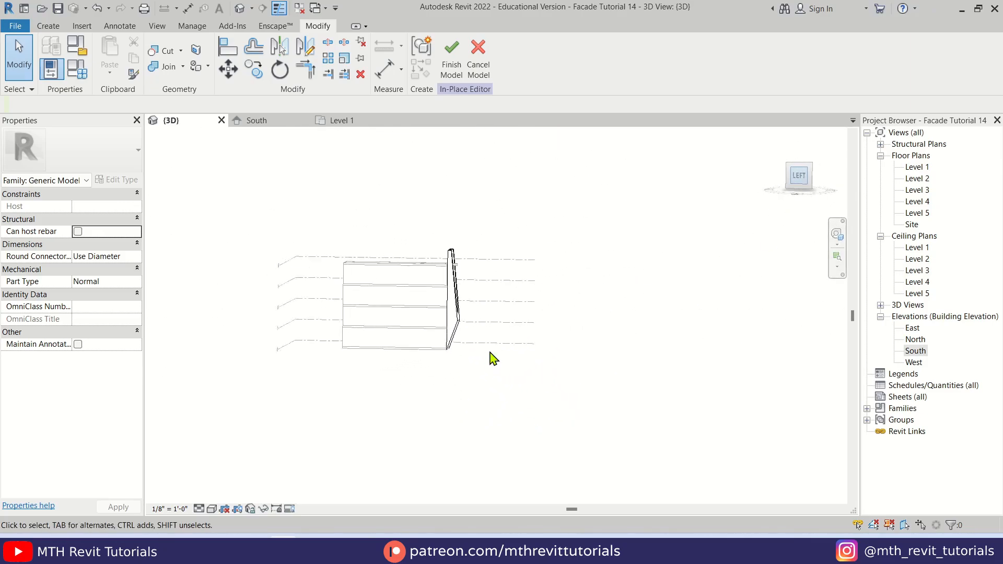
scroll(538, 358, "up", 5)
middle_click_drag(672, 403, 599, 415)
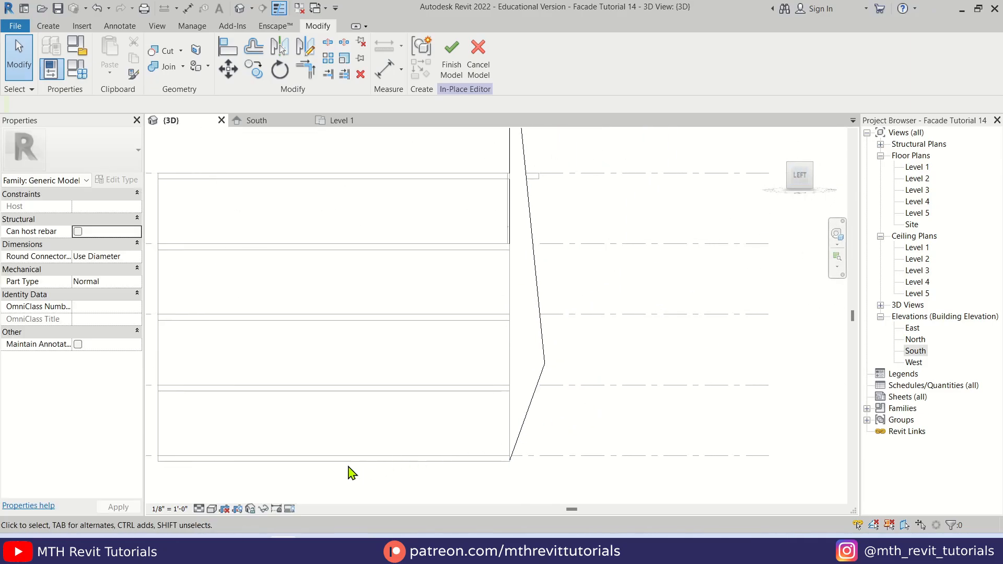
left_click(210, 510)
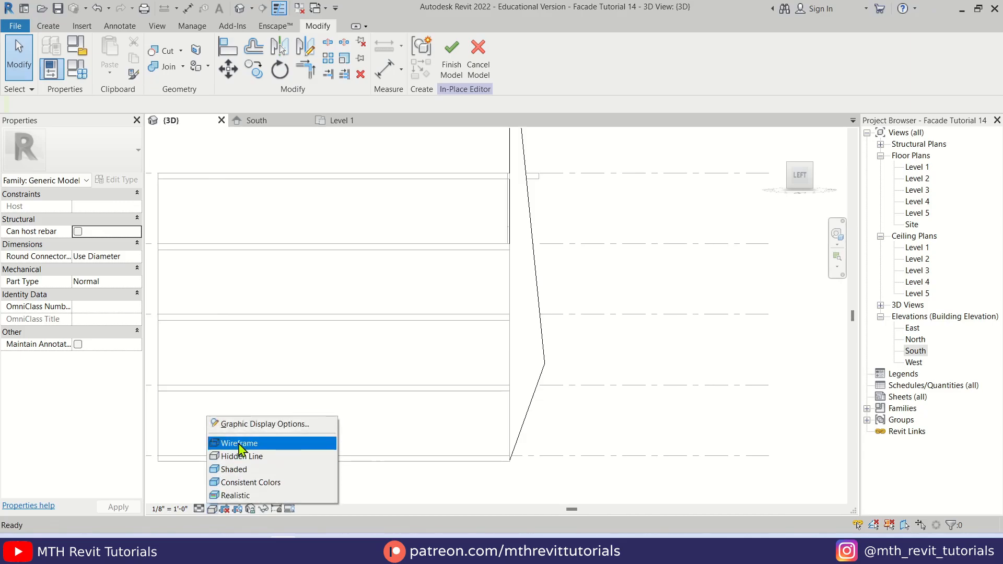
left_click(235, 442)
Step: Stretch the entrance void blend's second end about 6' outward to the foremost edge of the sloped facade block
scroll(533, 421, "up", 3)
scroll(533, 421, "up", 2)
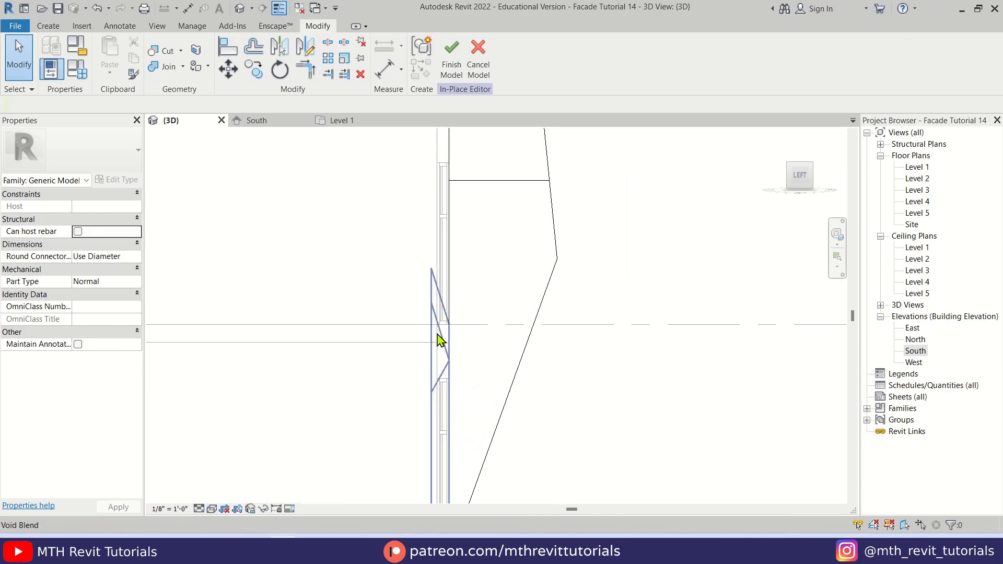
left_click(439, 340)
middle_click_drag(414, 353, 376, 352)
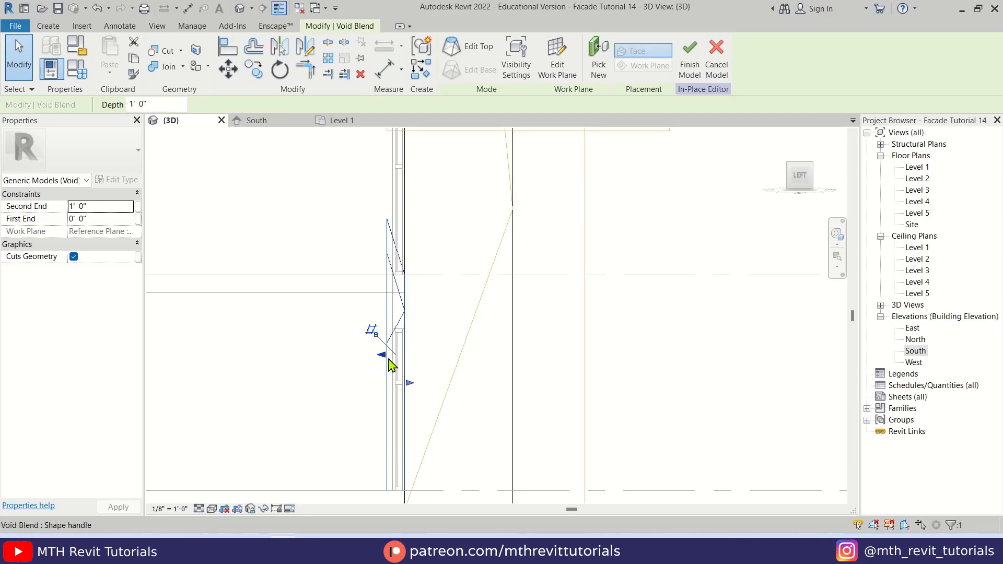
left_click_drag(383, 362, 515, 368)
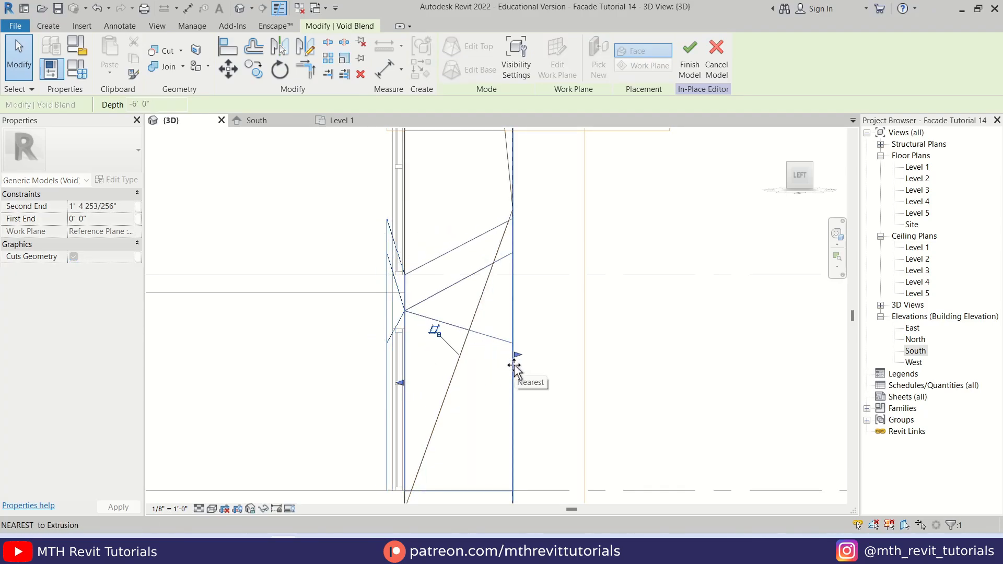
left_click(629, 251)
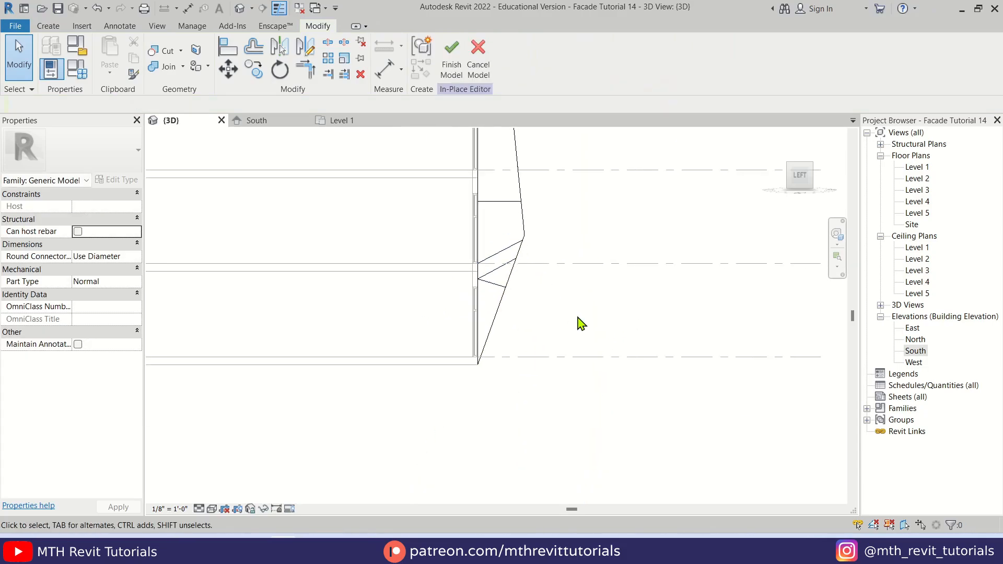
Step: Compare the cut entrance in 3D with the arched entrance in the reference image
middle_click_drag(611, 352, 400, 409, "shift")
key("alt+Tab")
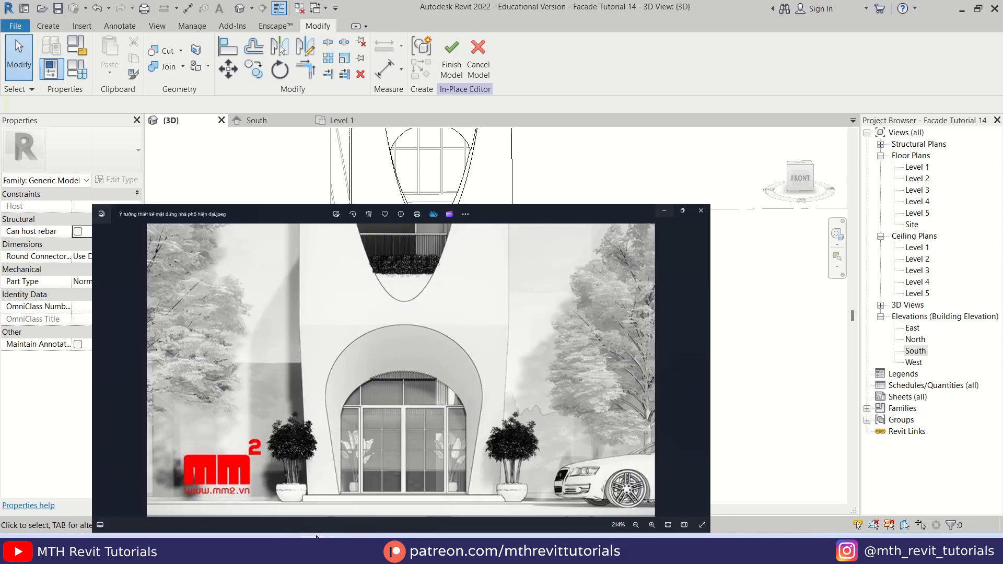
left_click(928, 11)
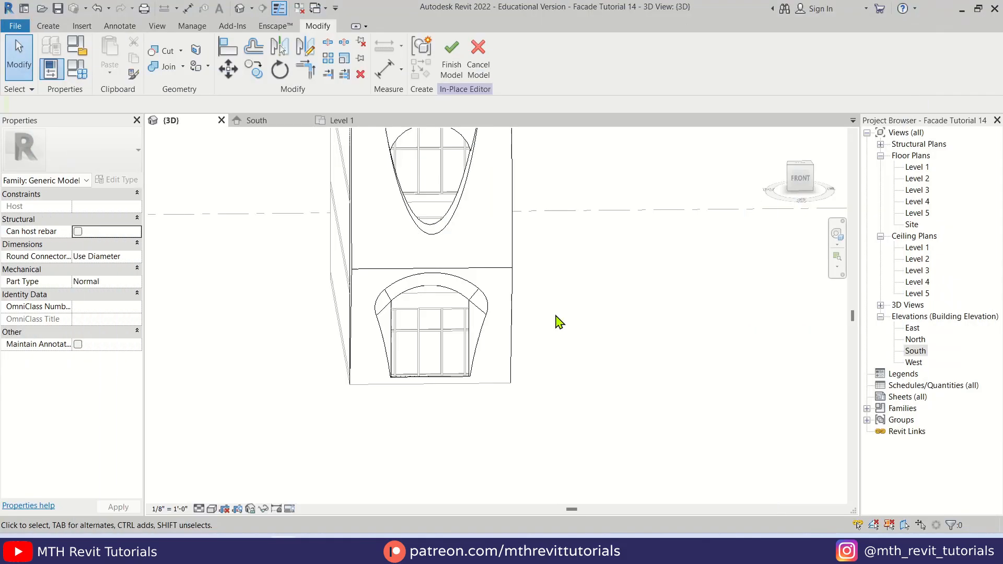
middle_click_drag(556, 320, 544, 470, "shift")
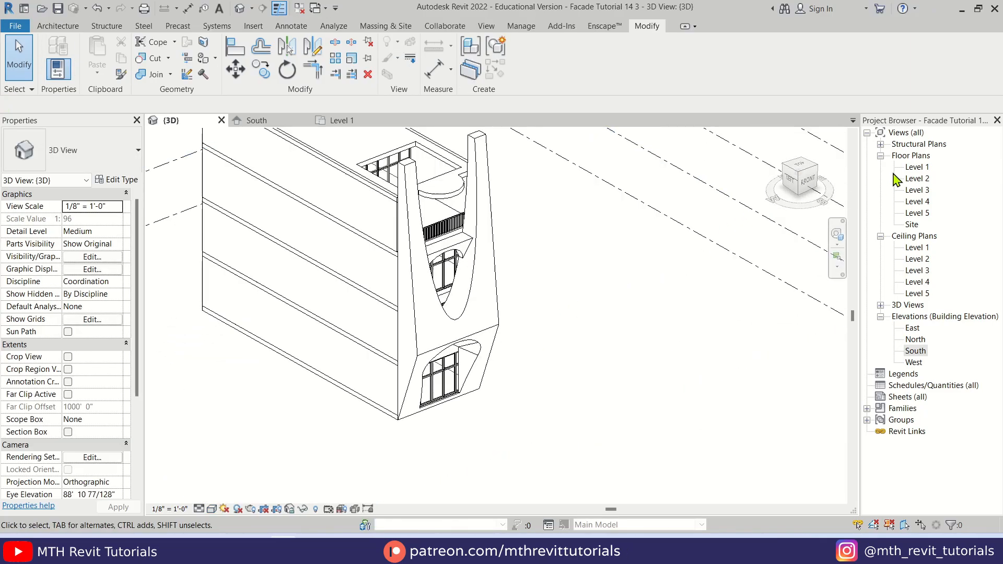
Step: Create a rectangular ground floor about 124' by 168' around the building in the Level 1 plan
key("ctrl+Tab")
left_click(57, 25)
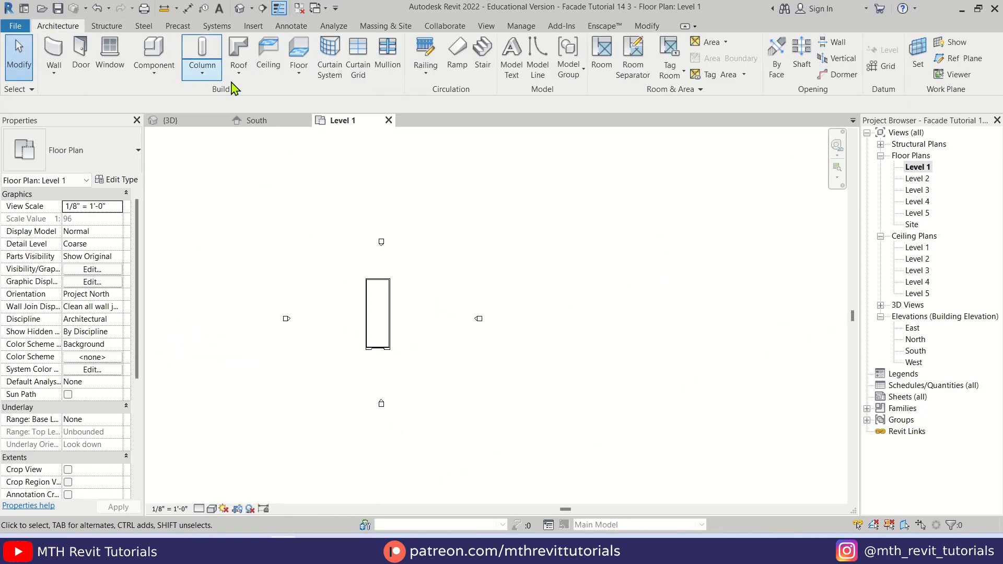
left_click(298, 56)
left_click(312, 225)
left_click(438, 406)
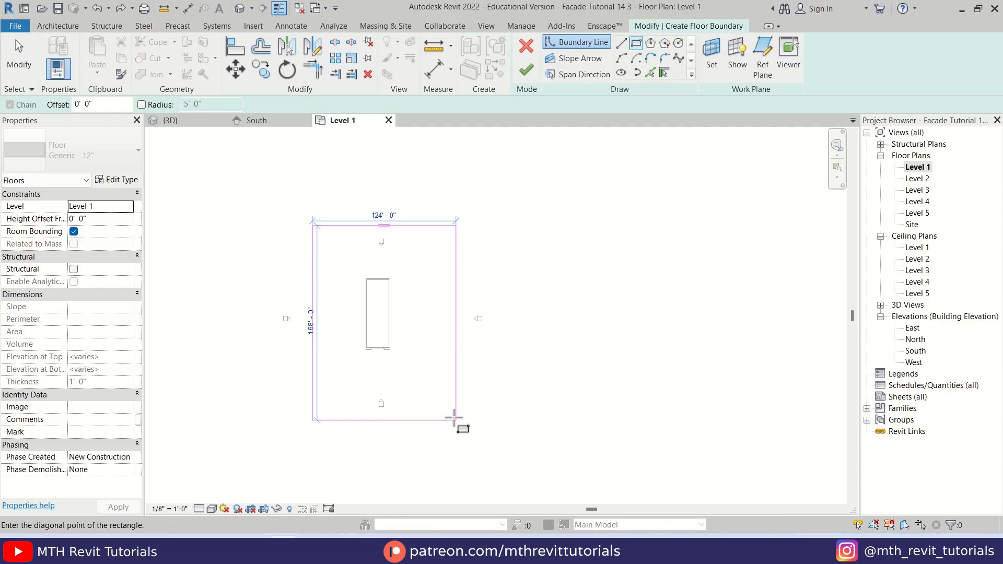
left_click(525, 74)
Step: Set the ground floor's height offset from its level to -1' and check it in 3D
left_click(104, 219)
type("-1")
left_click(240, 9)
left_click(607, 470)
scroll(499, 365, "up", 4)
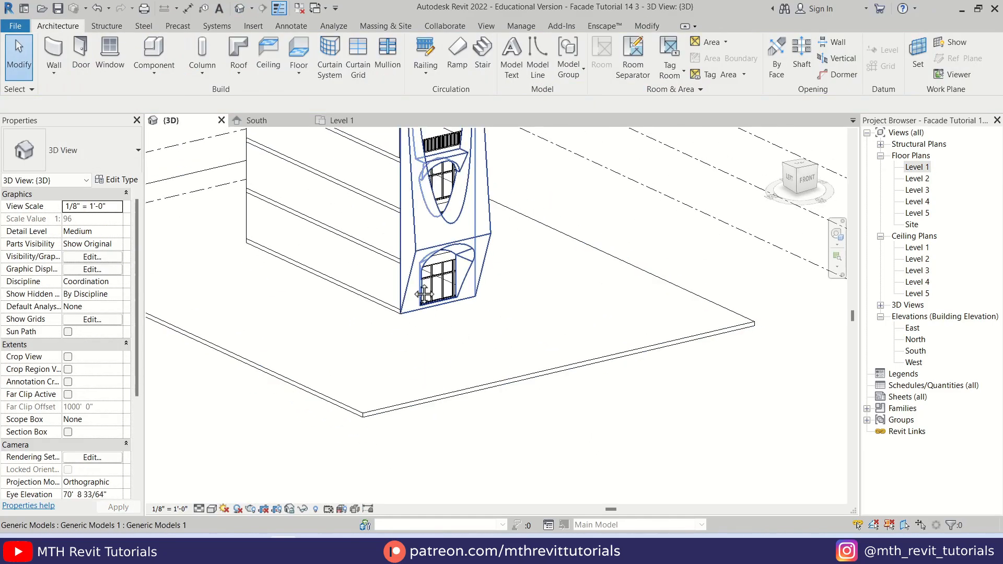
middle_click_drag(421, 293, 357, 290, "shift")
Step: Open the Level 5 plan and load an arquitree06 tree family from the Trees folder as a component
double_click(918, 212)
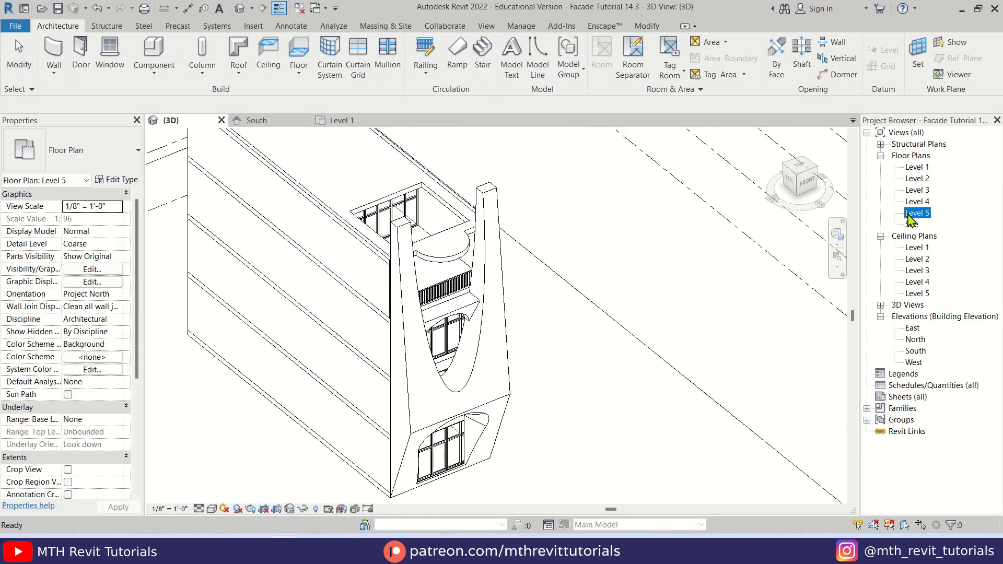
left_click(153, 52)
left_click(127, 159)
scroll(93, 148, "up", 1)
left_click(93, 148)
left_click(528, 58)
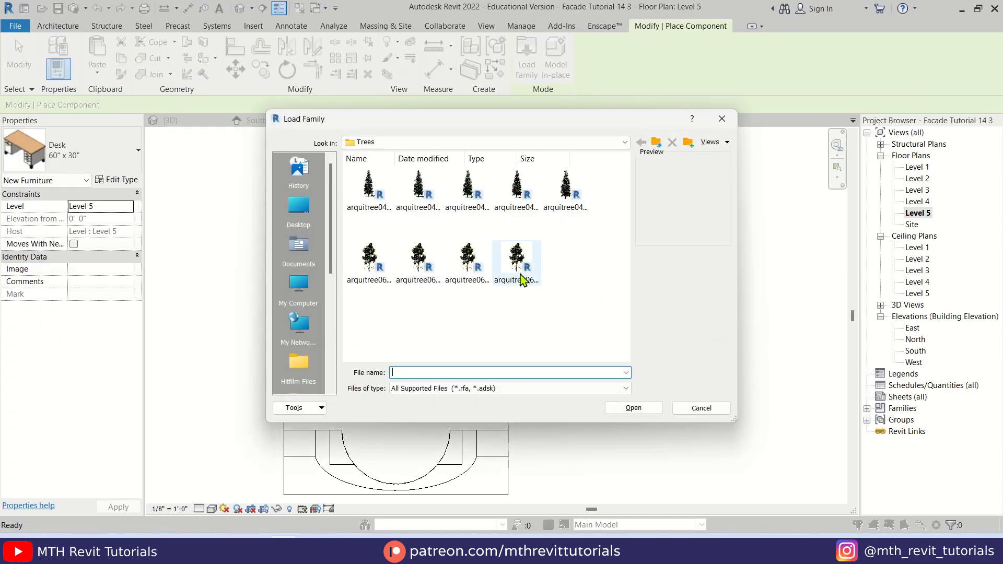
left_click(521, 277)
left_click(635, 408)
Step: Place the tree in the Level 5 plan and reposition it within the roof opening
left_click(394, 329)
key("Escape")
key("Escape")
left_click(411, 332)
left_click_drag(394, 371, 403, 408)
key("Escape")
Step: Select the tree in 3D and change the level it is placed on
left_click(239, 9)
middle_click_drag(503, 328, 601, 418, "shift")
left_click(378, 294)
left_click(118, 207)
left_click(92, 250)
left_click(573, 306)
Step: Extend the front ends of both side walls to the floor's front edge in the Level 4 plan
scroll(573, 307, "down", 2)
scroll(403, 357, "up", 3)
left_click(555, 173)
left_click(653, 340)
scroll(653, 339, "down", 3)
middle_click_drag(653, 339, 622, 361, "shift")
scroll(547, 157, "up", 5)
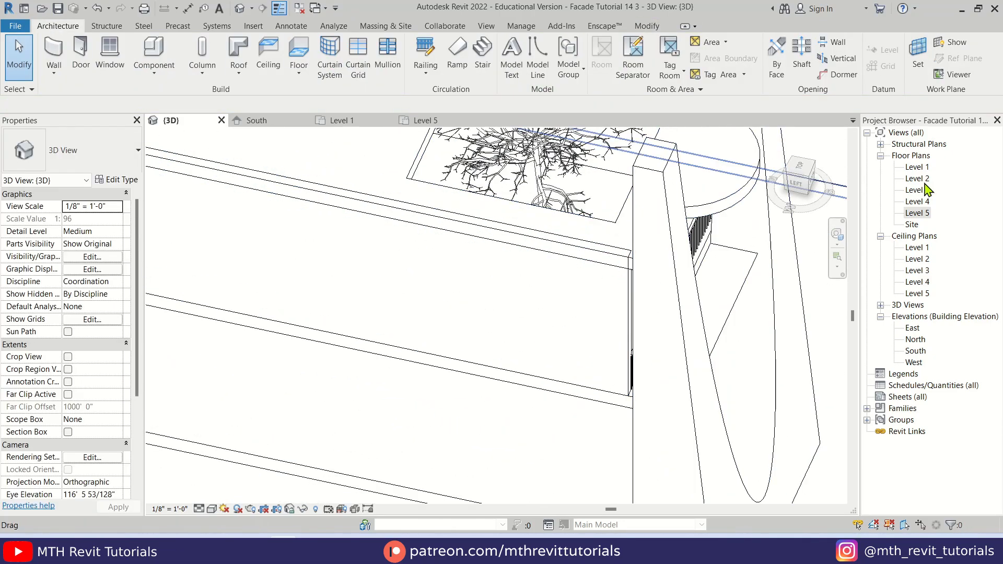
double_click(918, 213)
double_click(918, 202)
left_click(531, 334)
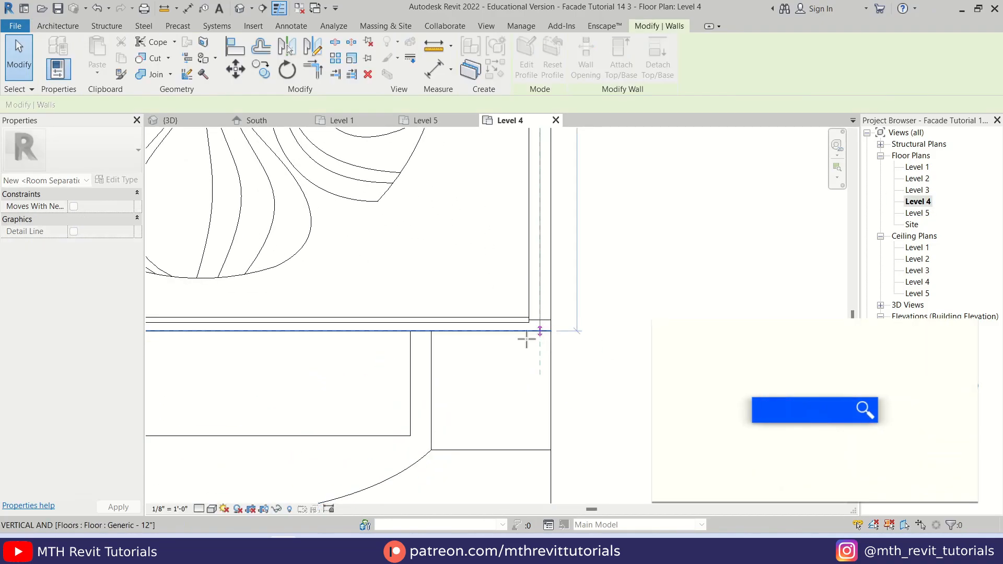
left_click(225, 326)
left_click_drag(224, 336, 224, 347)
Step: Return to the 3D view, close all other open views and apply the Shaded visual style
left_click(240, 8)
left_click(299, 8)
scroll(334, 293, "down", 5)
mouse_move(324, 293)
middle_mouse_down("shift")
mouse_move(347, 226)
mouse_move(245, 261)
middle_mouse_up("shift")
left_click(212, 509)
left_click(235, 451)
middle_click_drag(258, 419, 413, 425, "shift")
Step: Enable ambient shadows for the 3D view and set the lighting to sun 70, ambient light 40 and shadows 70
left_click(211, 509)
left_click(245, 415)
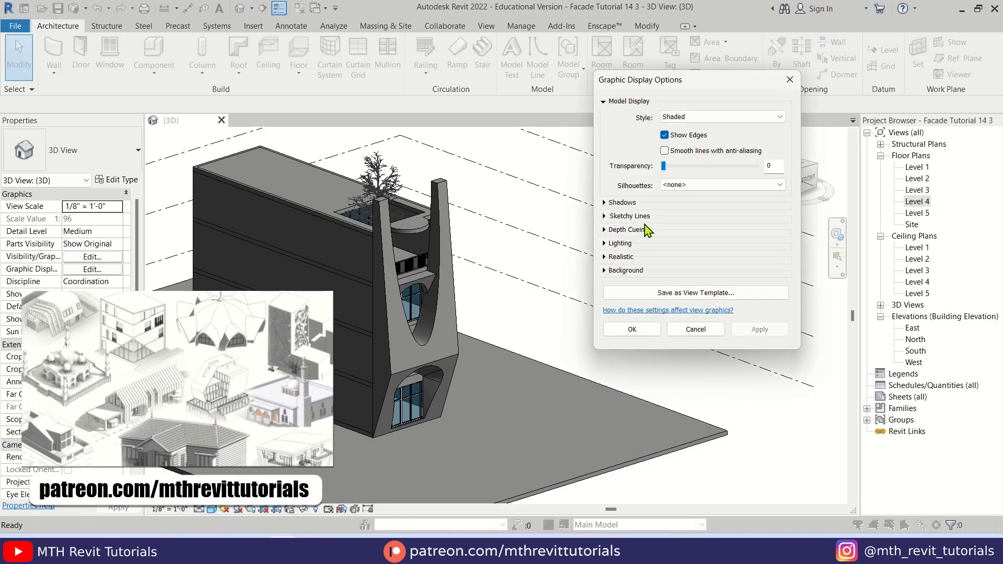
left_click(604, 203)
left_click(665, 227)
left_click(620, 268)
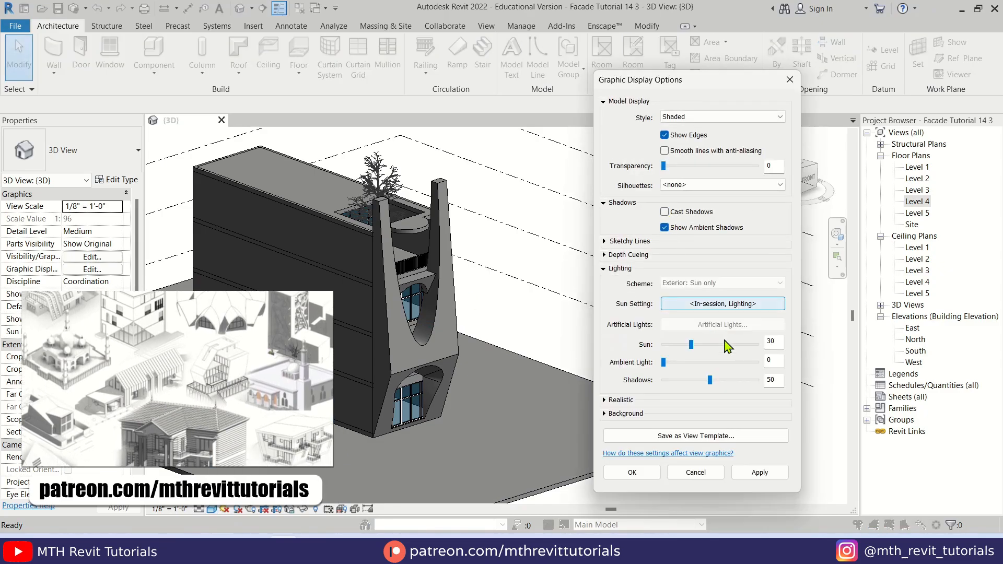
left_click(759, 472)
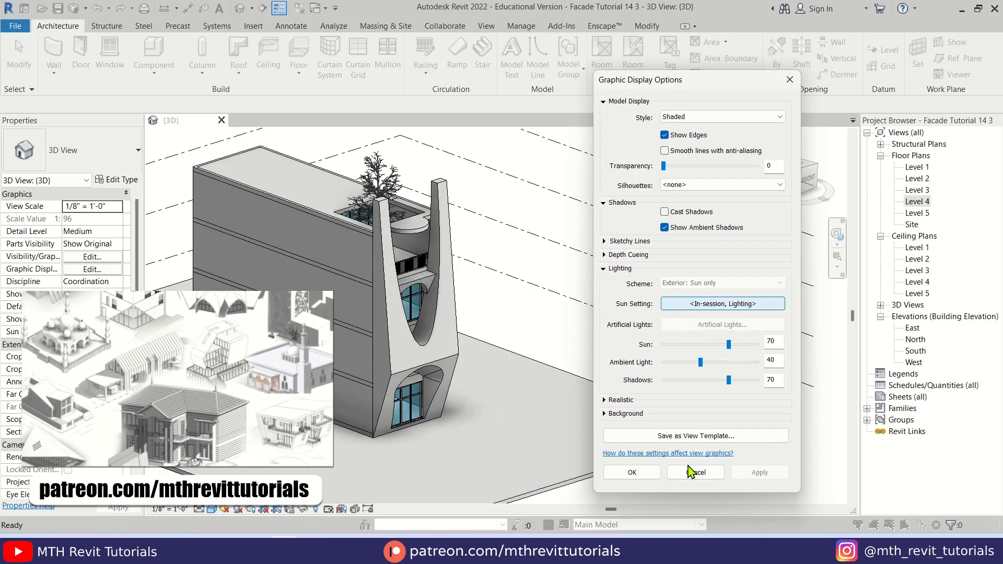
left_click(632, 473)
Step: Hide the Levels category in the 3D view and frame the finished facade
middle_click_drag(563, 320, 460, 352, "shift")
right_click(505, 191)
mouse_move(572, 279)
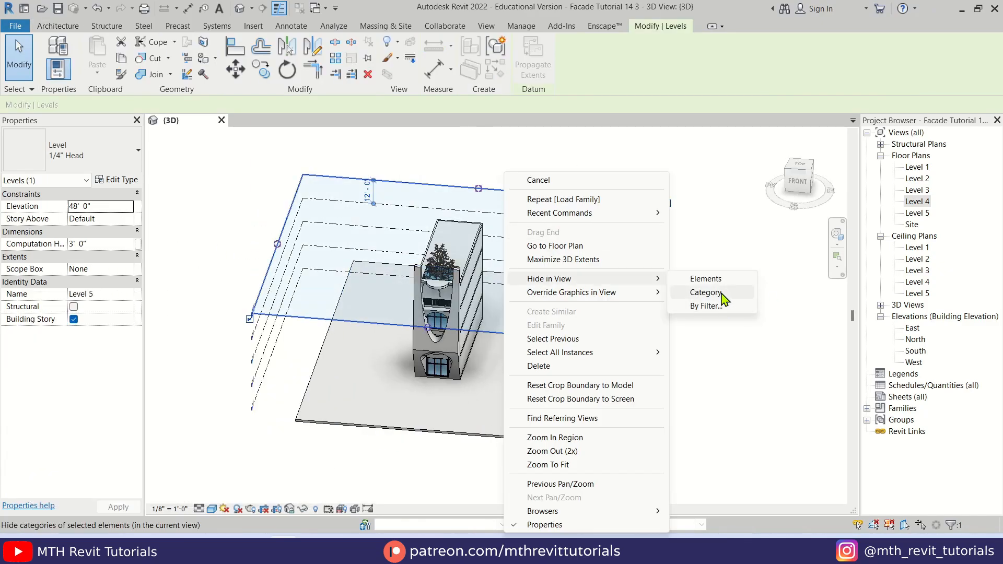
left_click(705, 293)
scroll(454, 407, "up", 3)
middle_click_drag(454, 407, 610, 451, "shift")
middle_click_drag(642, 428, 652, 477, "shift")
scroll(599, 380, "up", 2)
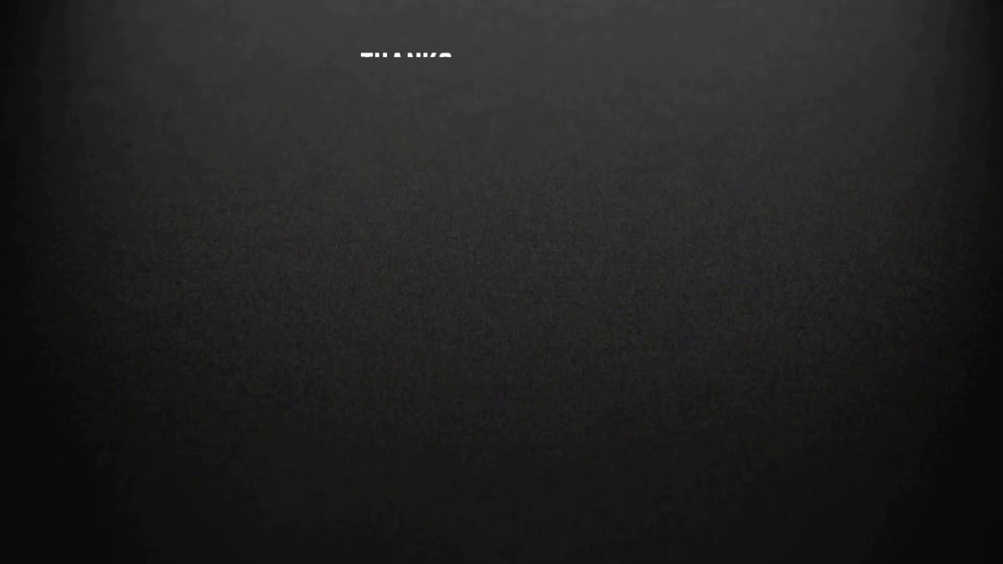